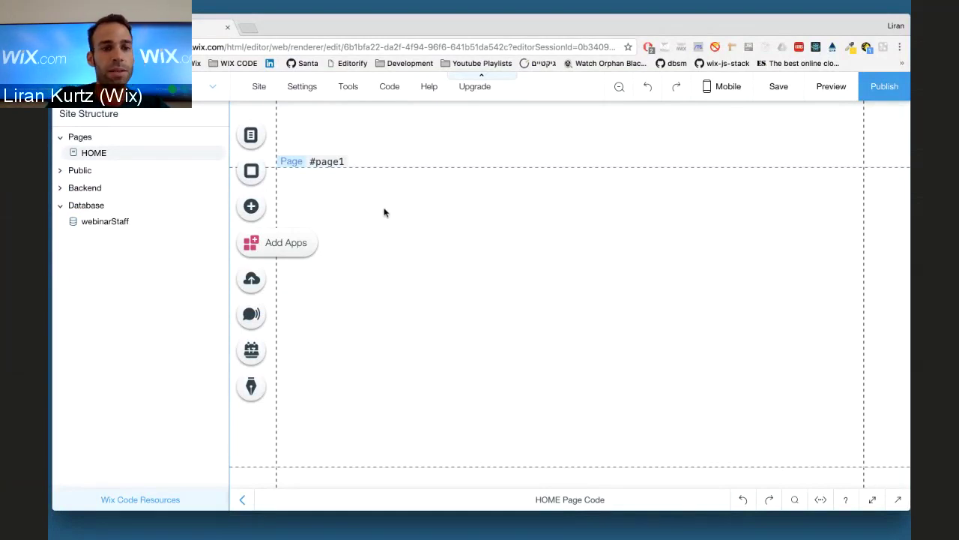
# Add a text paragraph to the HOME page.
pyautogui.click(260, 213)
pyautogui.click(293, 167)
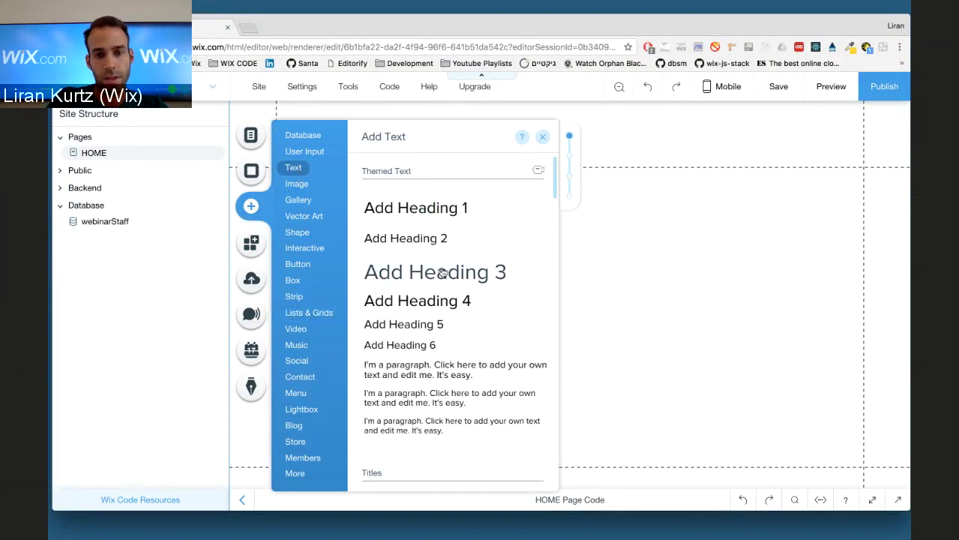
pyautogui.moveTo(442, 367); pyautogui.dragTo(469, 232)
# Turn on the Properties panel and set the paragraph's ID to myText.
pyautogui.click(348, 86)
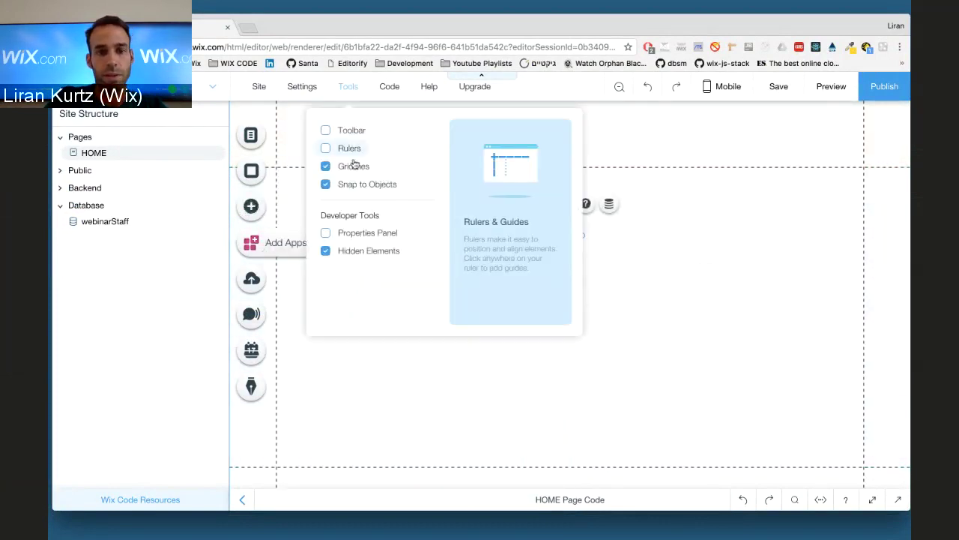
pyautogui.click(359, 233)
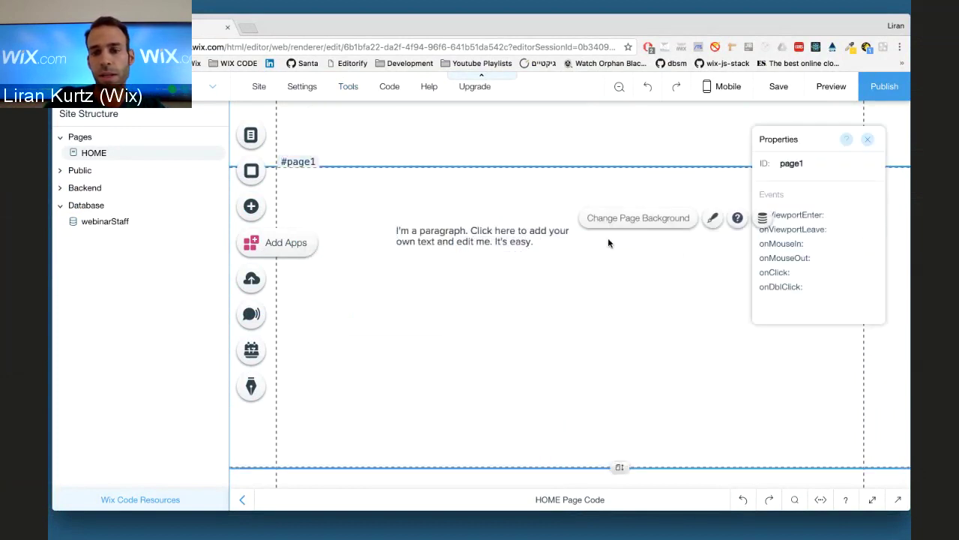
pyautogui.click(498, 238)
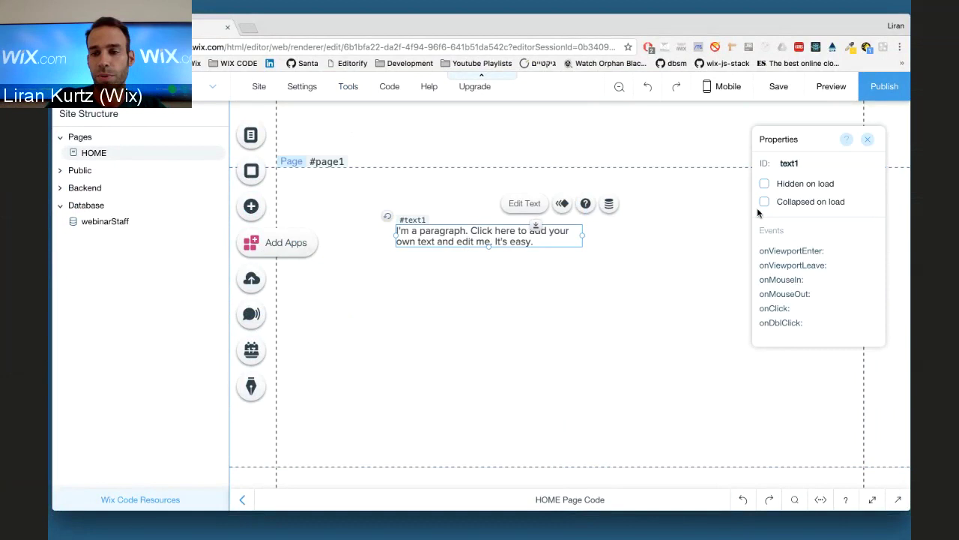
pyautogui.click(803, 164)
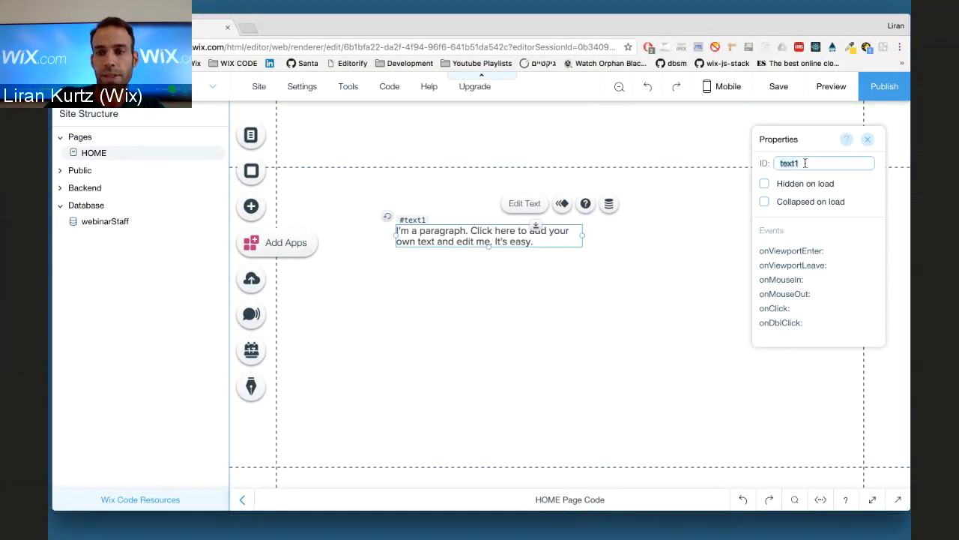
pyautogui.write('myT')
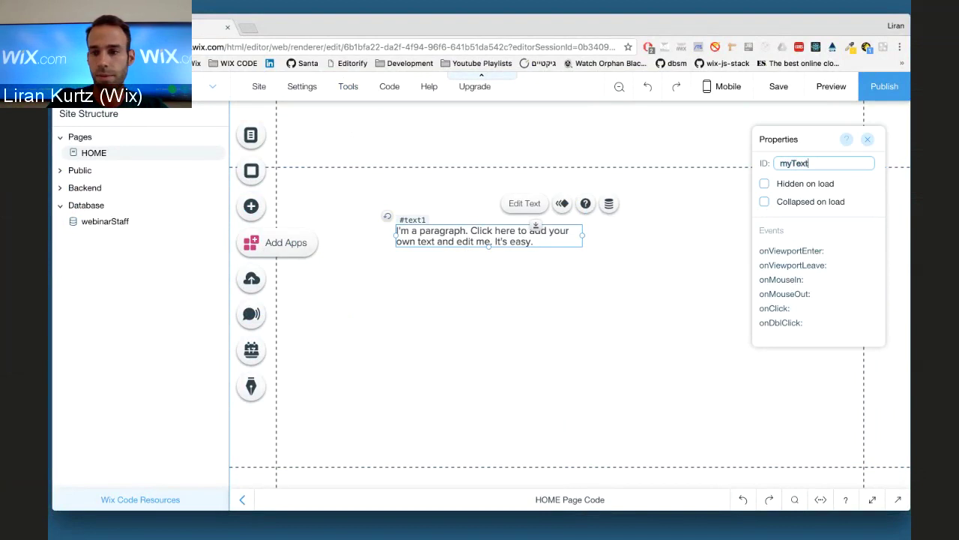
pyautogui.press('Return')
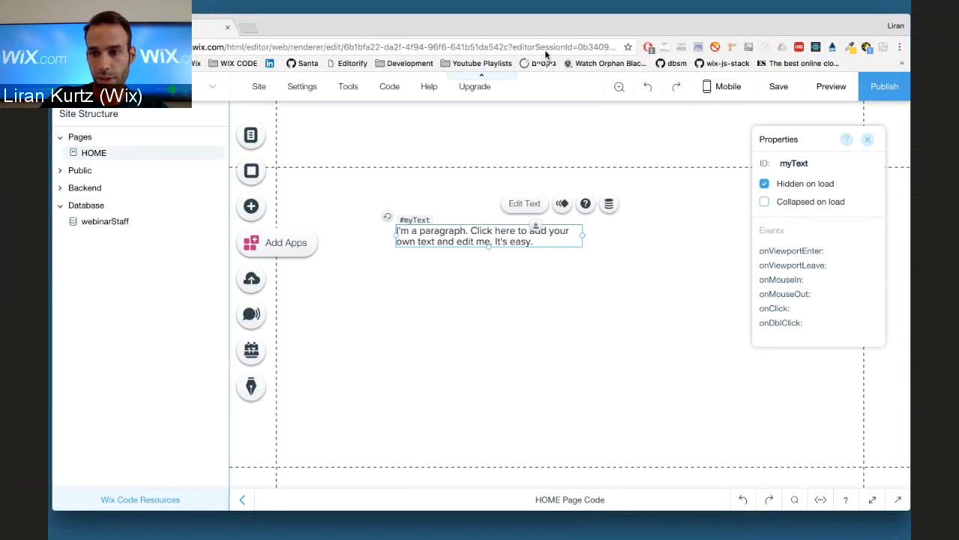
# Preview to confirm the paragraph is hidden, then make it visible on load again.
pyautogui.click(825, 88)
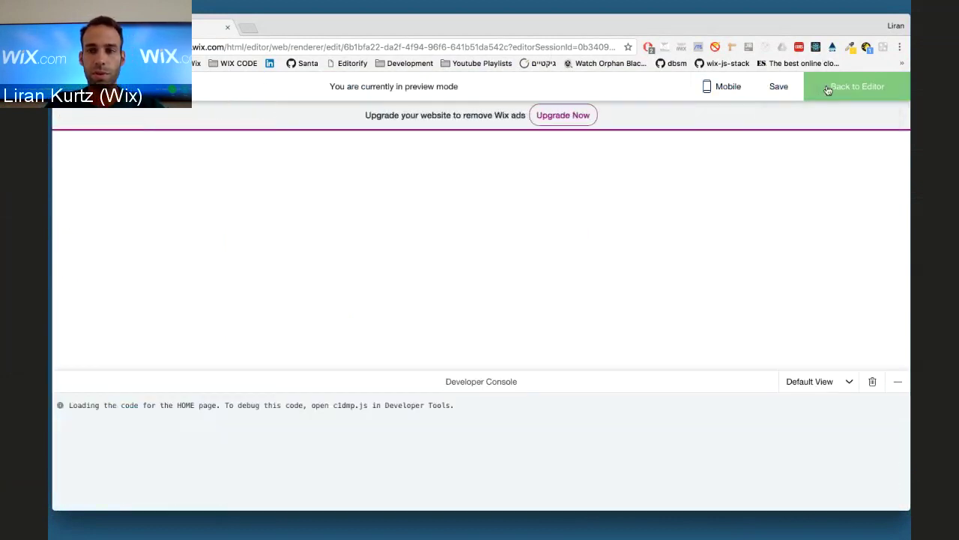
pyautogui.click(836, 88)
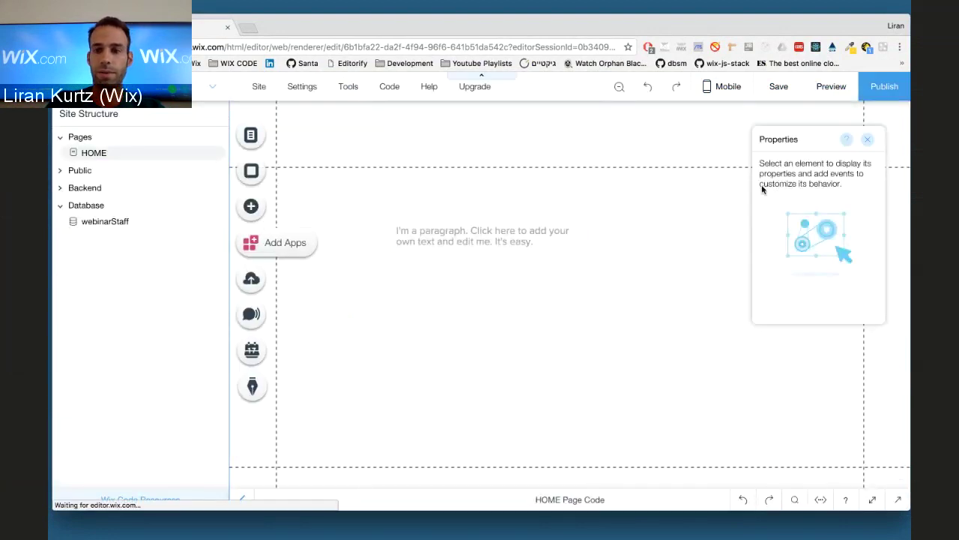
pyautogui.click(546, 231)
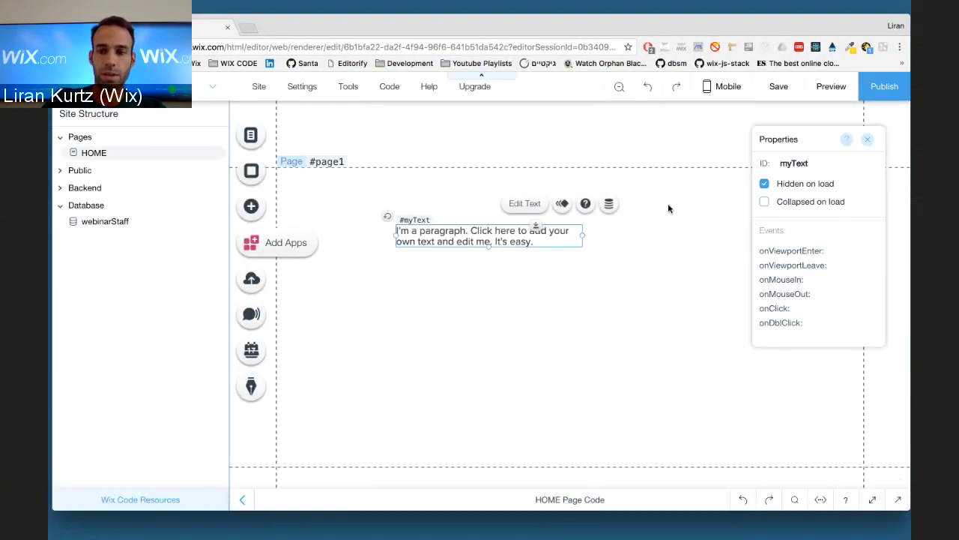
pyautogui.click(765, 184)
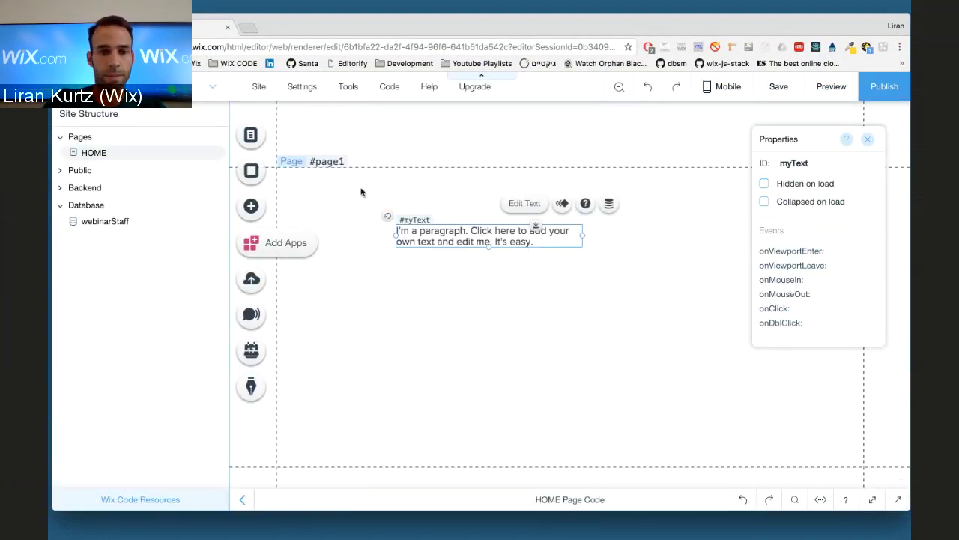
# Add a themed button beneath the myText paragraph.
pyautogui.click(242, 207)
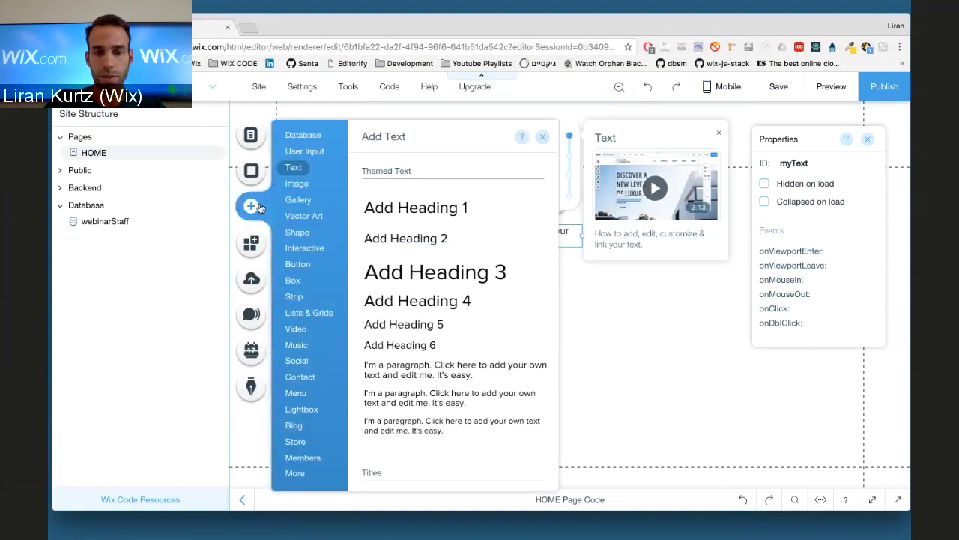
pyautogui.moveTo(296, 263)
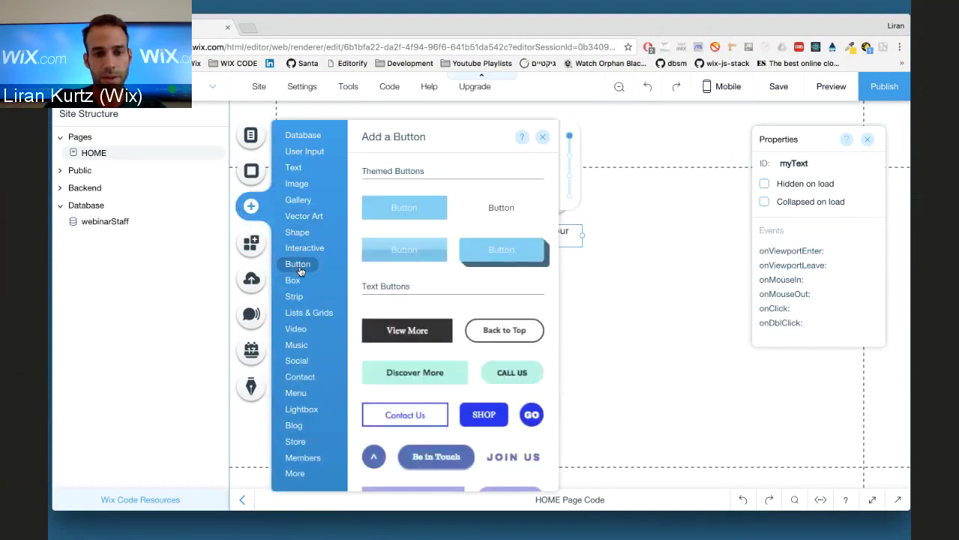
pyautogui.moveTo(412, 214); pyautogui.dragTo(447, 279)
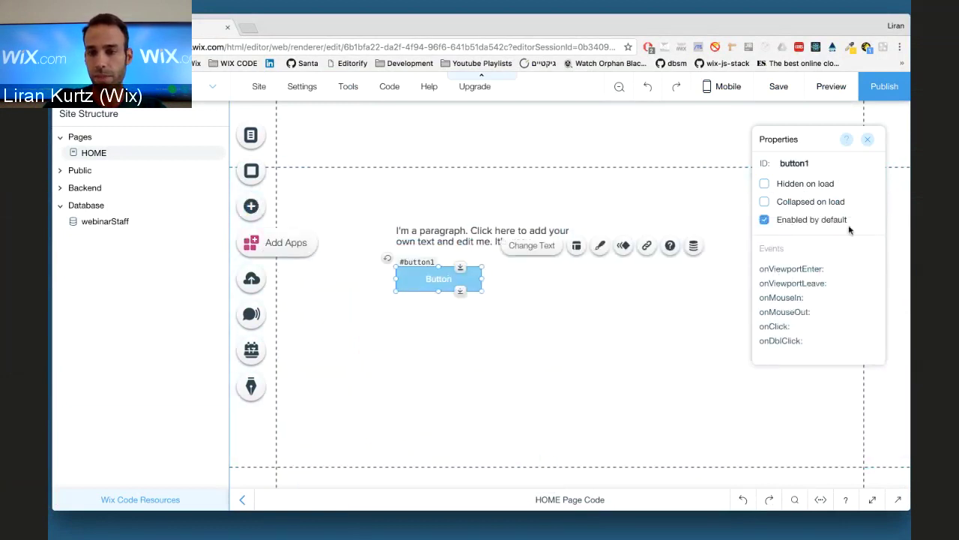
pyautogui.moveTo(793, 325)
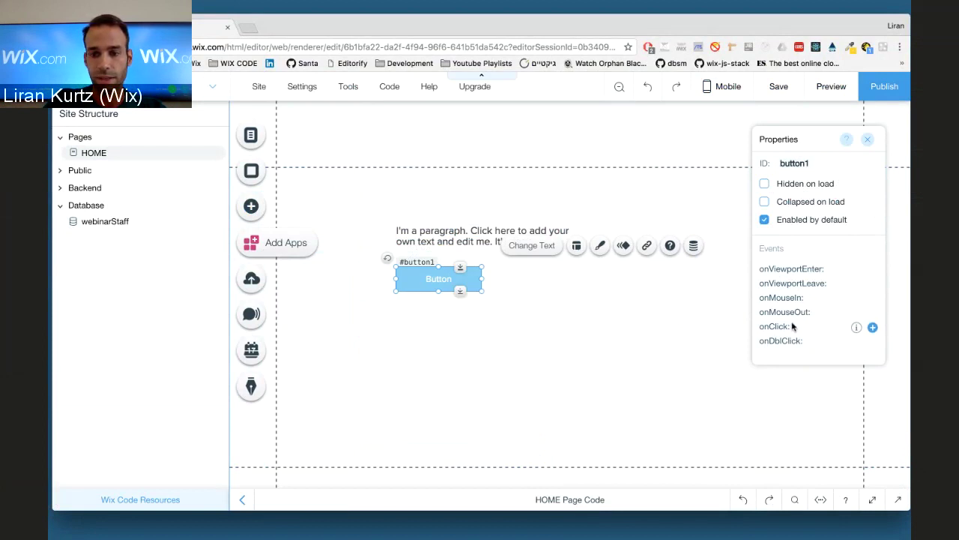
# Create an onClick handler for the button and clear its placeholder comment.
pyautogui.click(873, 328)
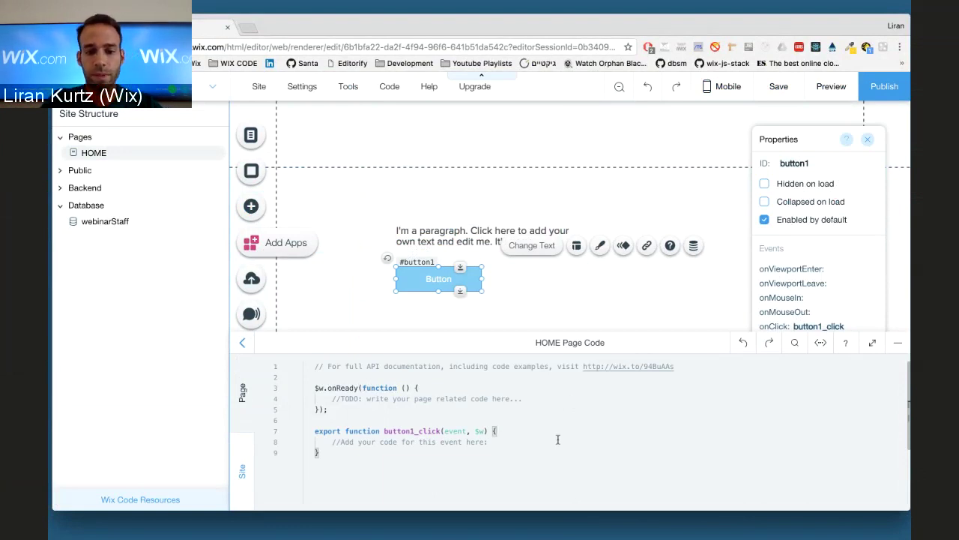
pyautogui.click(510, 440)
pyautogui.hotkey('shift', 'Home')
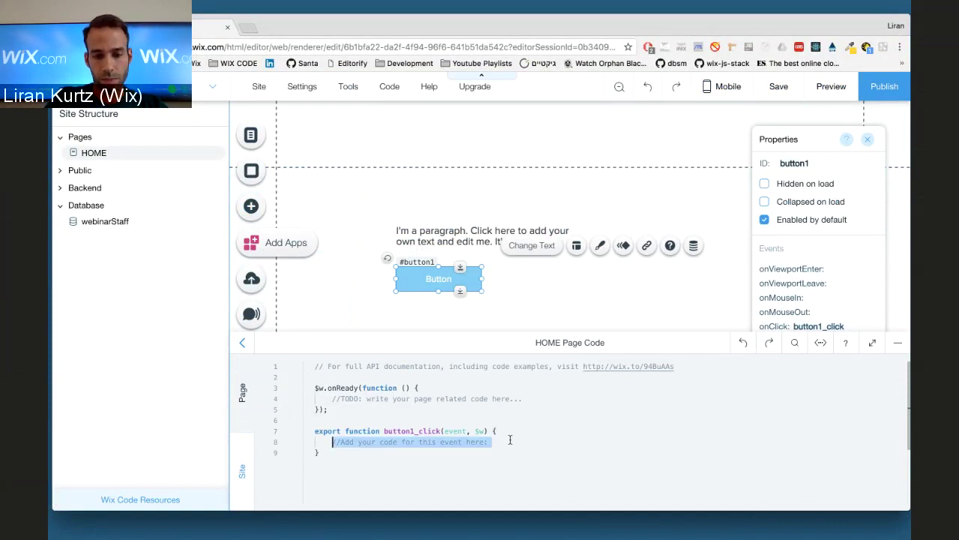
pyautogui.press('BackSpace')
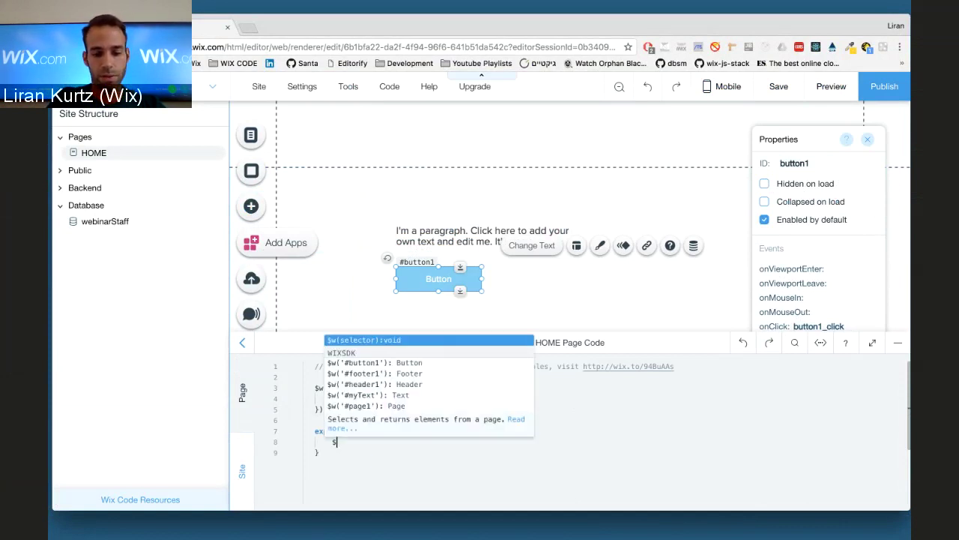
# Write $w('#myText').text = '' in the button1_click handler body.
pyautogui.write('$')
pyautogui.press('BackSpace')
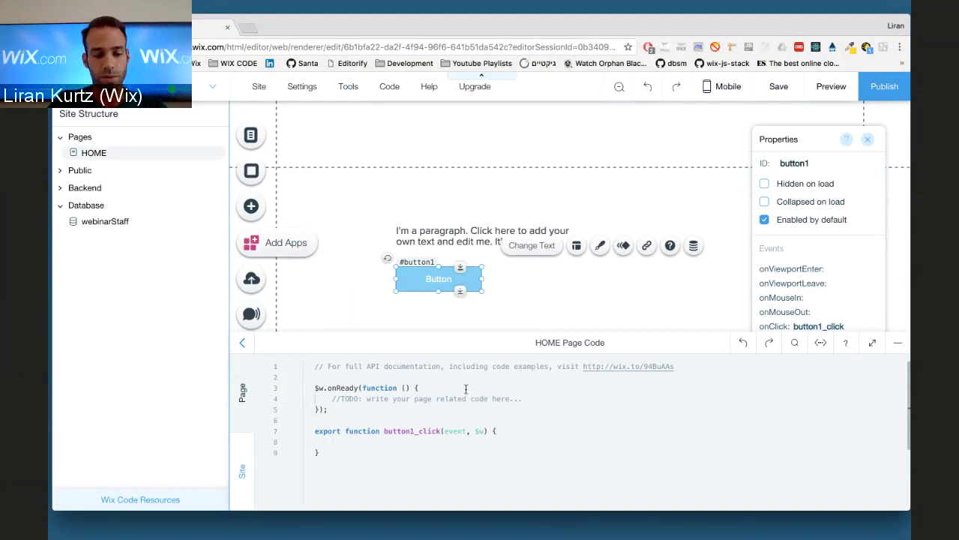
pyautogui.write("$w('")
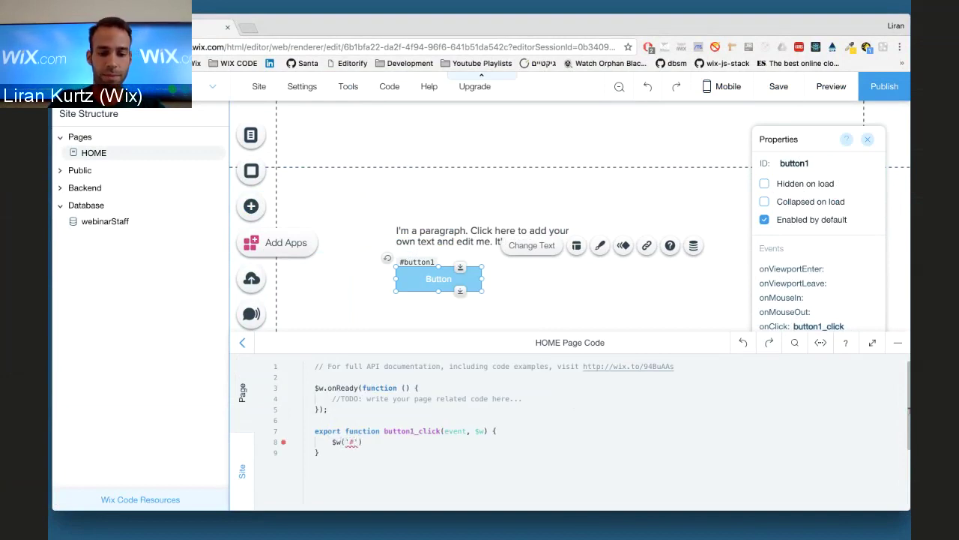
pyautogui.write('#te')
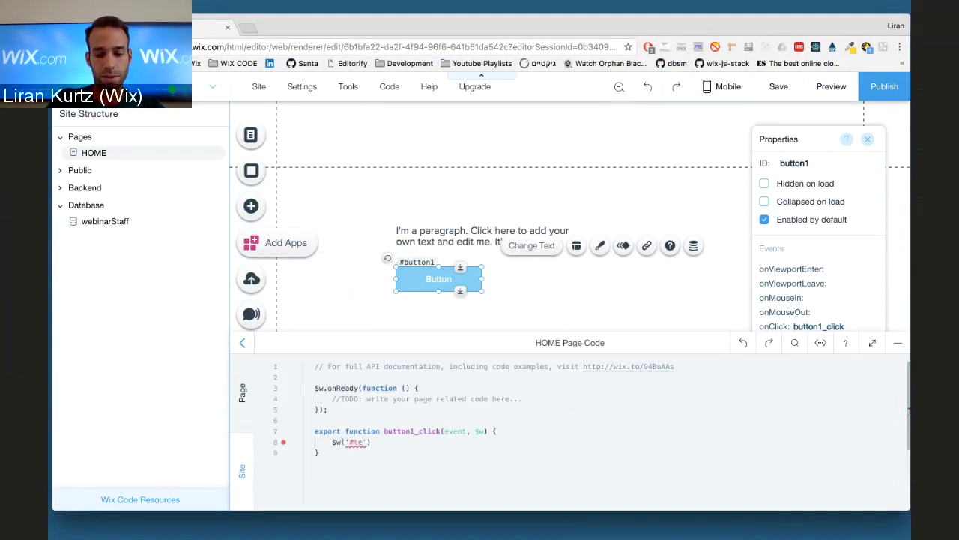
pyautogui.write('xt')
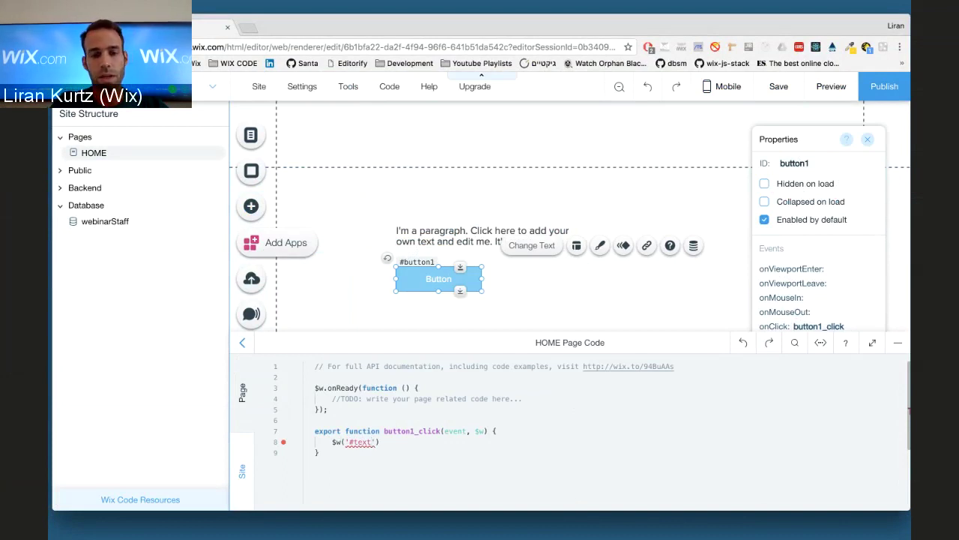
pyautogui.write("')")
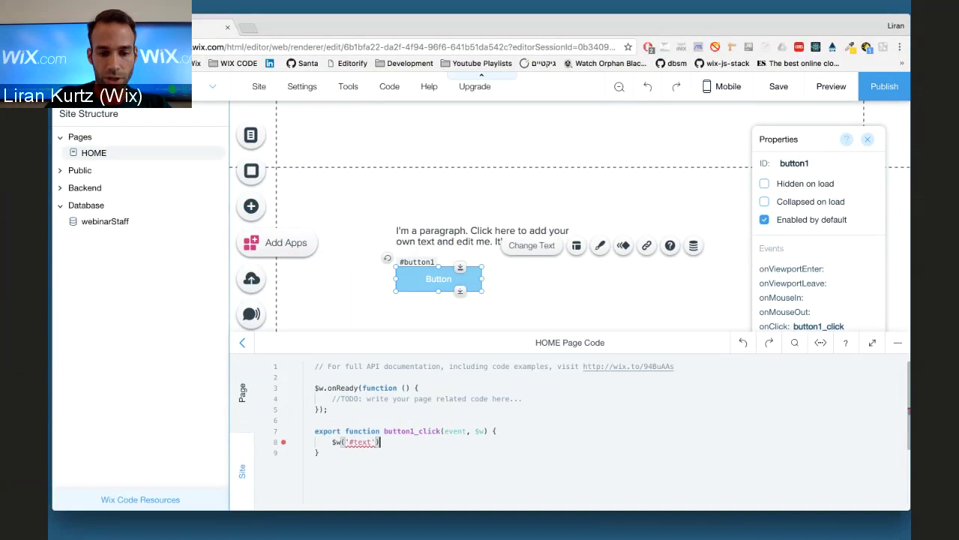
pyautogui.doubleClick(363, 441)
pyautogui.write('my')
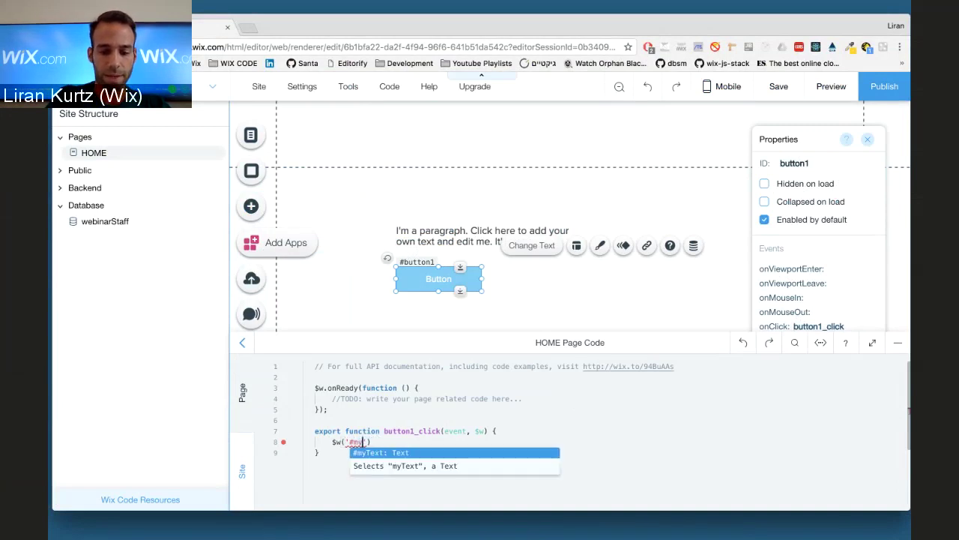
pyautogui.press('Return')
pyautogui.write('.')
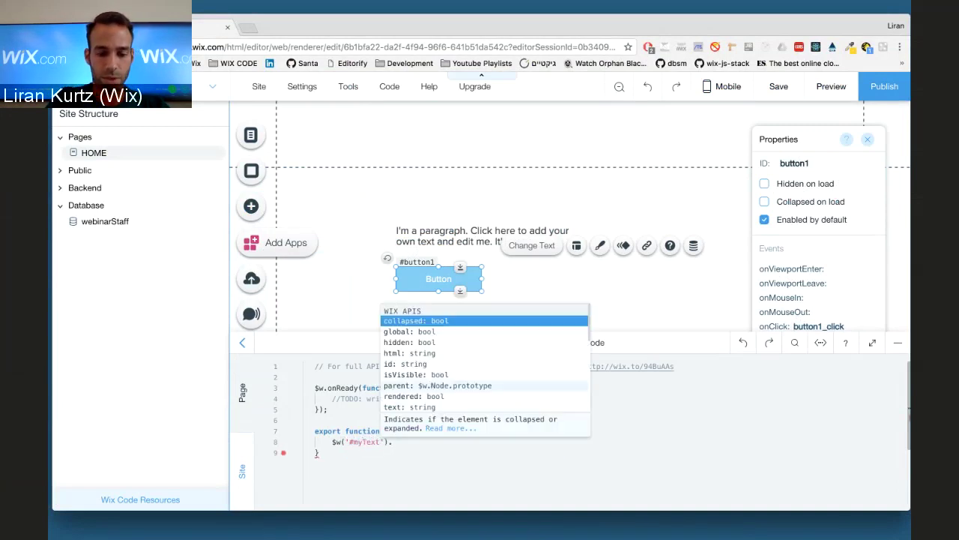
pyautogui.write('text ')
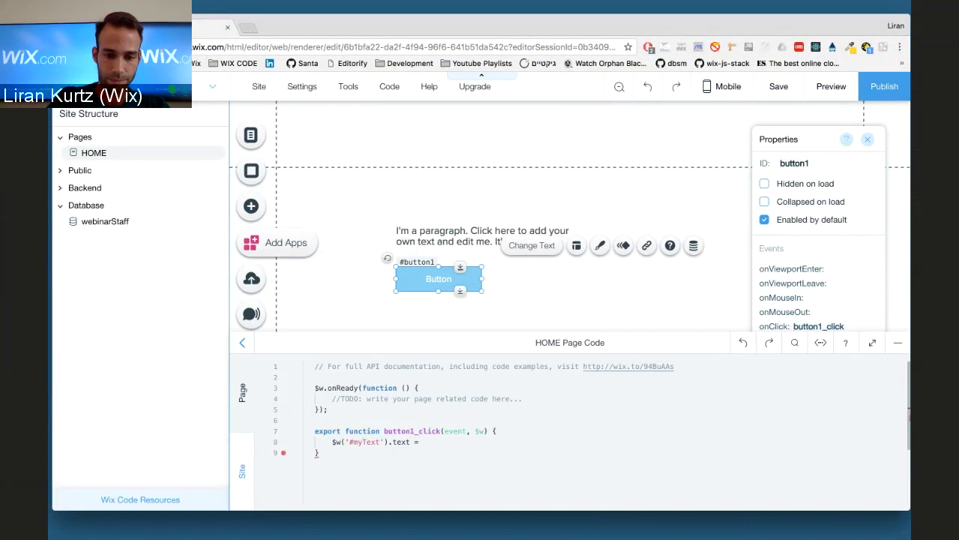
pyautogui.write("= ''")
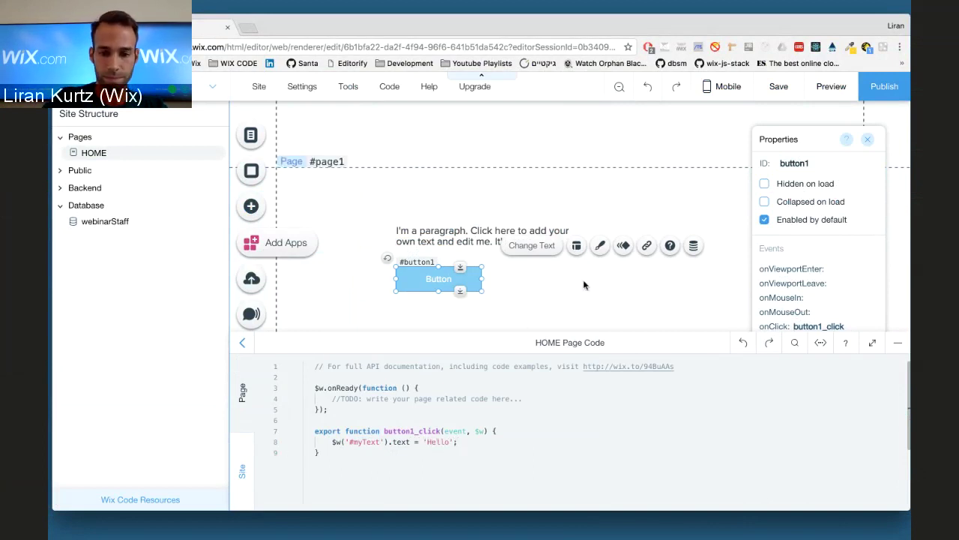
# Preview the page and test that the button changes the paragraph.
pyautogui.click(813, 85)
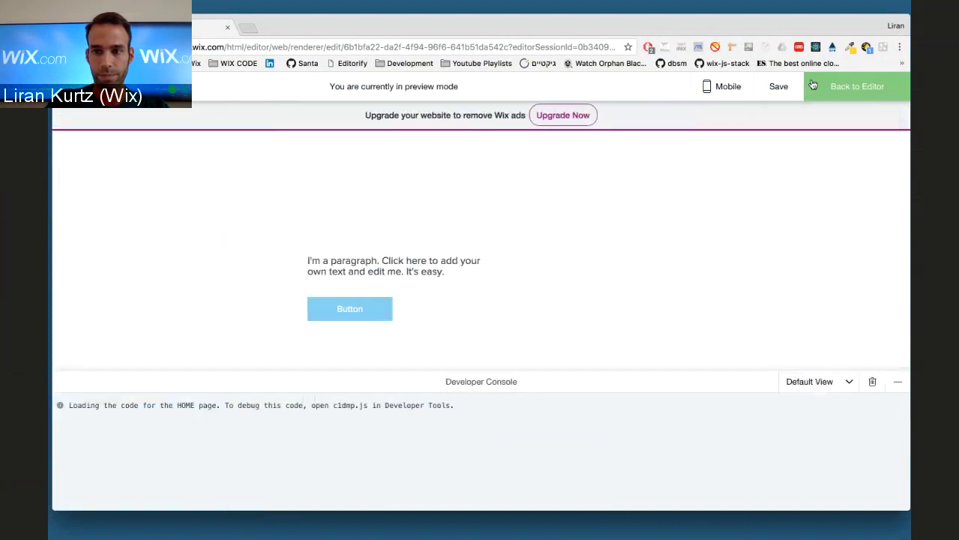
pyautogui.click(332, 321)
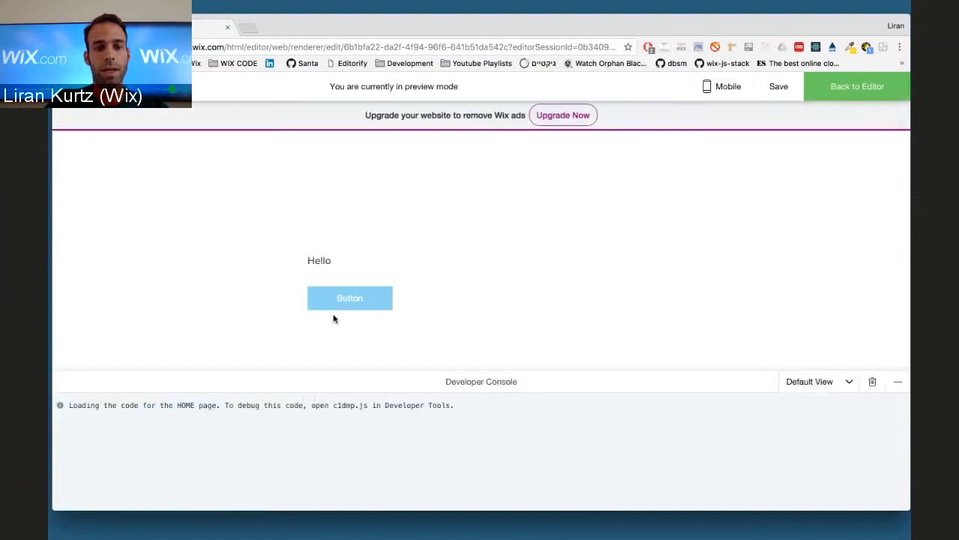
pyautogui.click(862, 88)
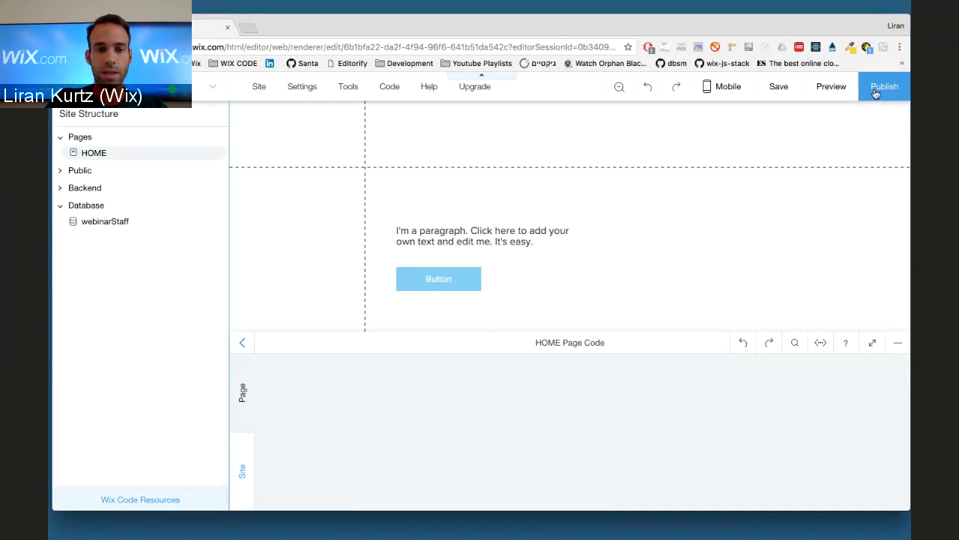
# Delete the button1_click function from the HOME page code.
pyautogui.hotkey('shift', 'Home')
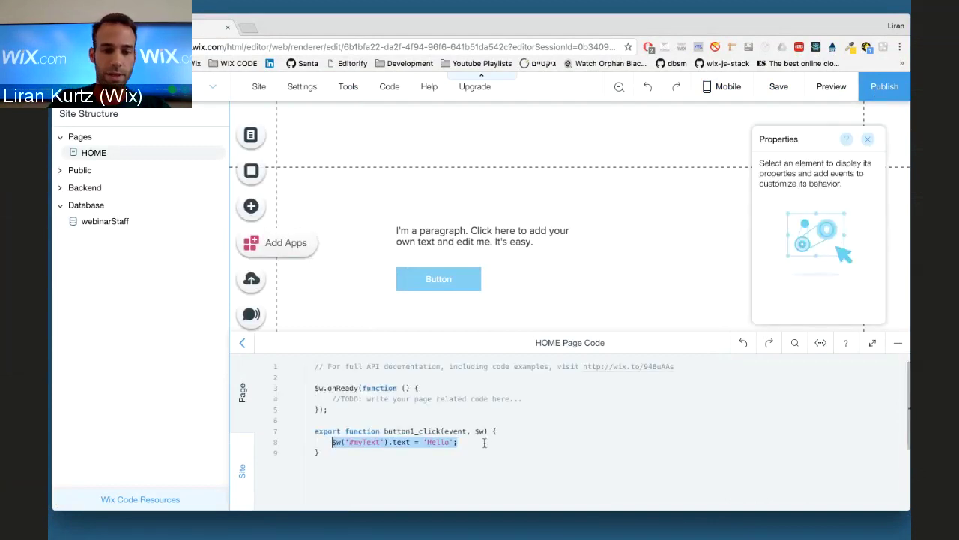
pyautogui.press('BackSpace')
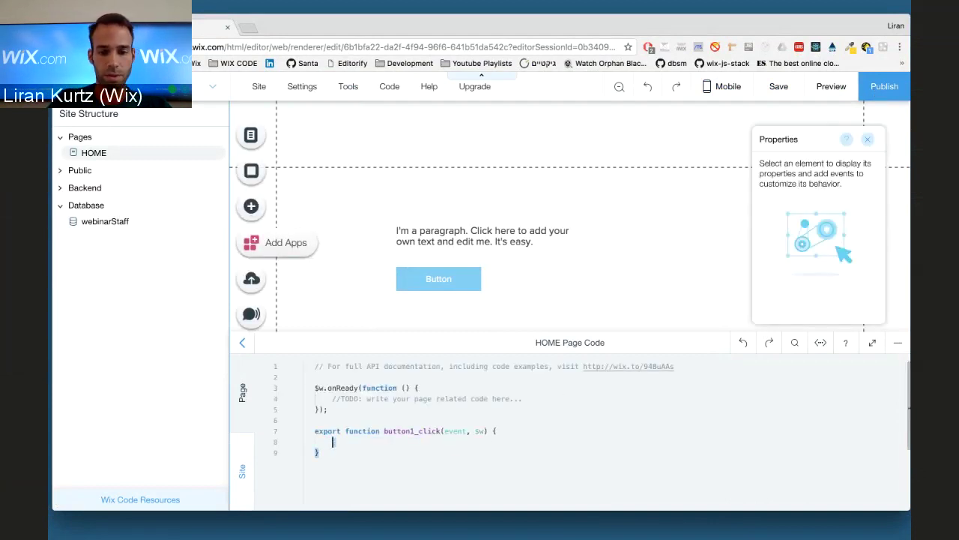
pyautogui.moveTo(321, 453); pyautogui.dragTo(336, 431)
pyautogui.press('BackSpace')
pyautogui.press('BackSpace')
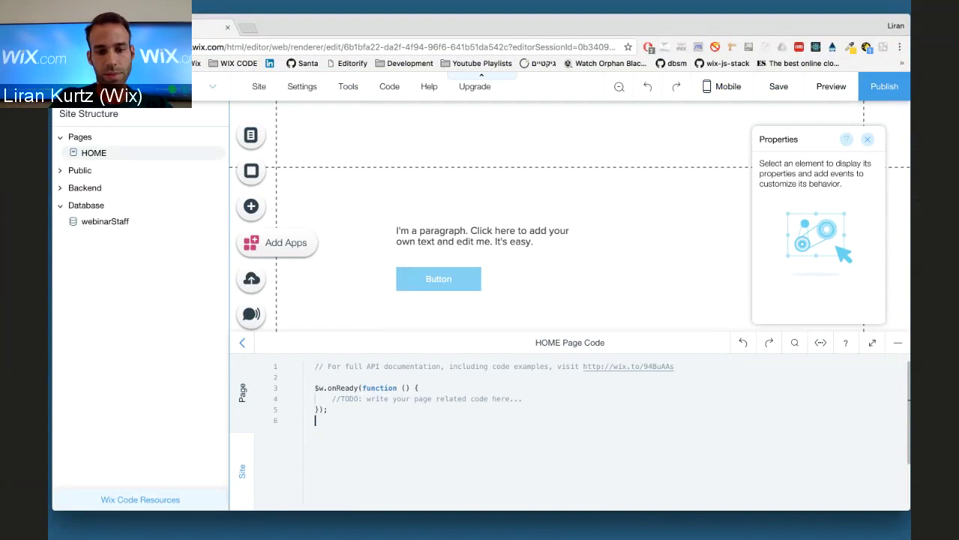
# Delete the sample paragraph and button from the page and close Properties.
pyautogui.click(508, 230)
pyautogui.press('Delete')
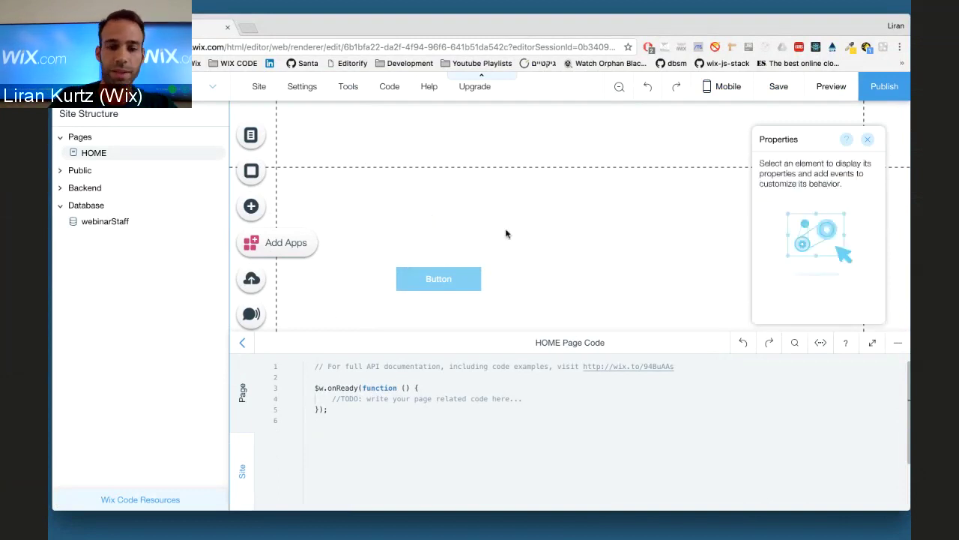
pyautogui.click(415, 271)
pyautogui.press('Delete')
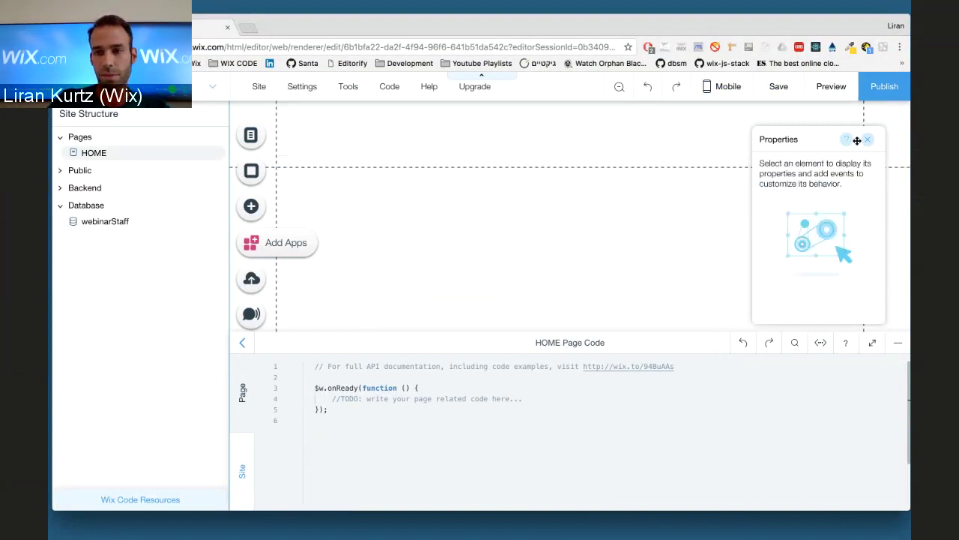
pyautogui.click(867, 140)
# Browse the webinarStaff staff entries, then go back to HOME with the code panel collapsed.
pyautogui.click(123, 223)
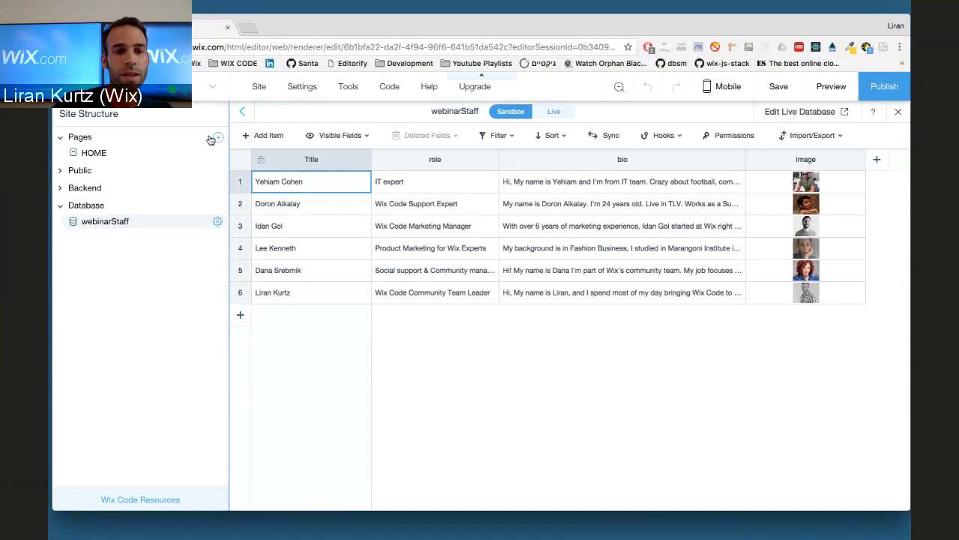
pyautogui.click(129, 154)
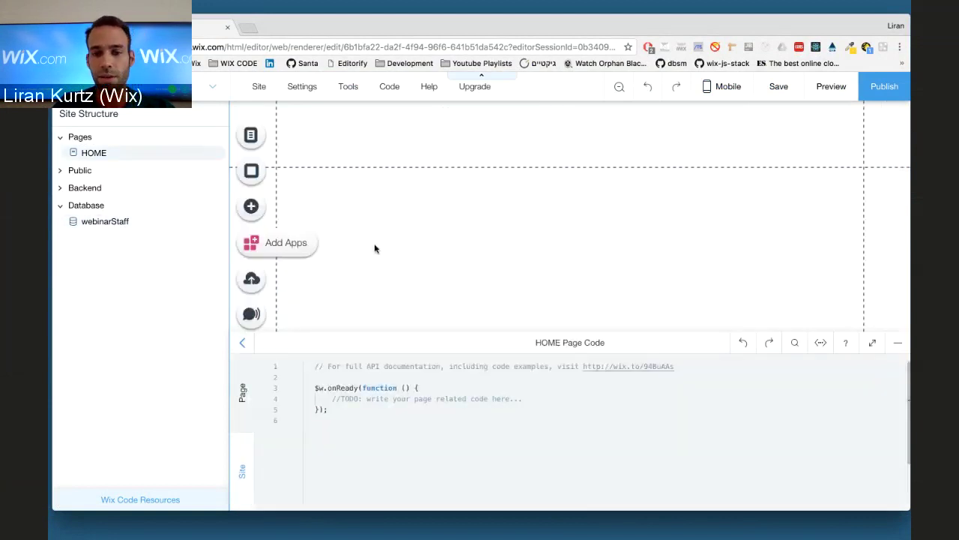
pyautogui.click(896, 339)
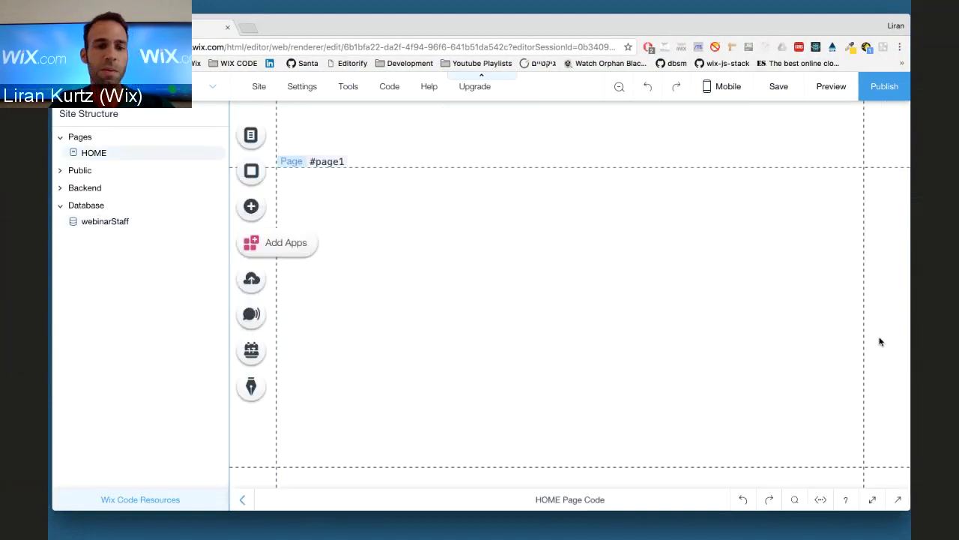
# Add the team repeater from Lists & Grids and move it to the page's left.
pyautogui.click(256, 217)
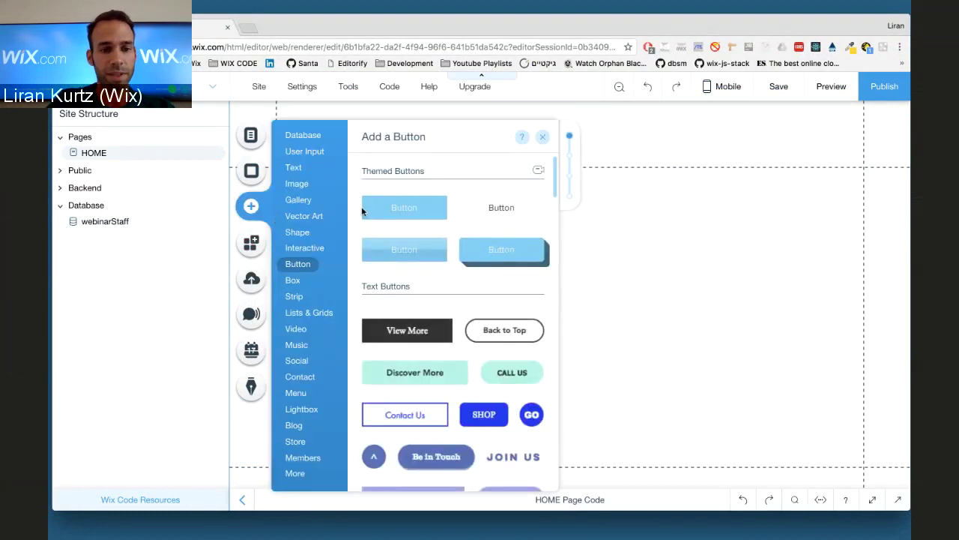
pyautogui.scroll(-3, 404, 322)
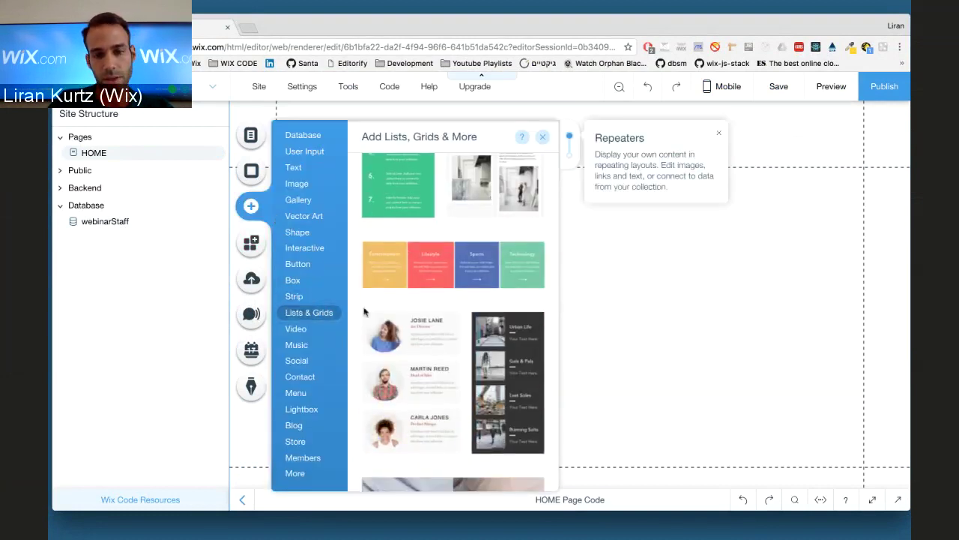
pyautogui.moveTo(383, 333); pyautogui.dragTo(679, 260)
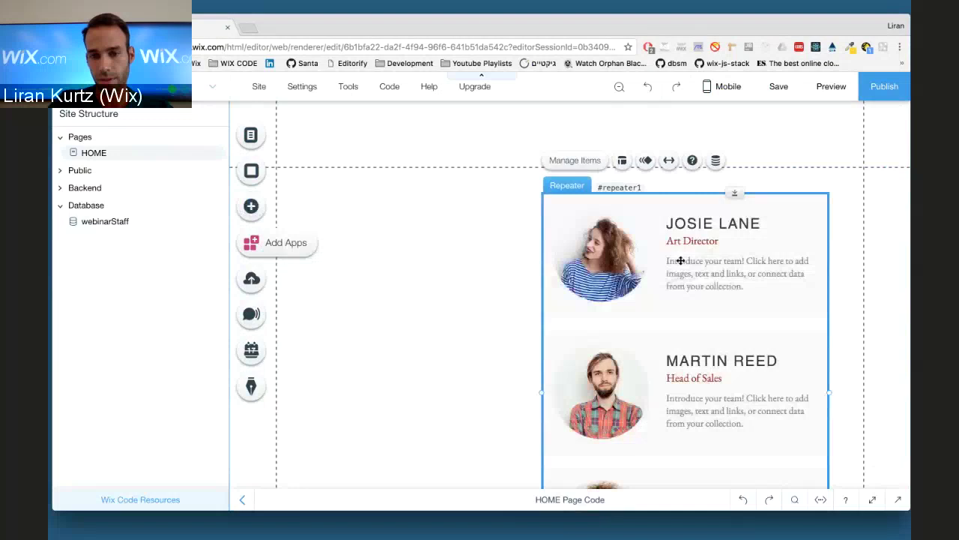
pyautogui.click(473, 215)
pyautogui.click(654, 205)
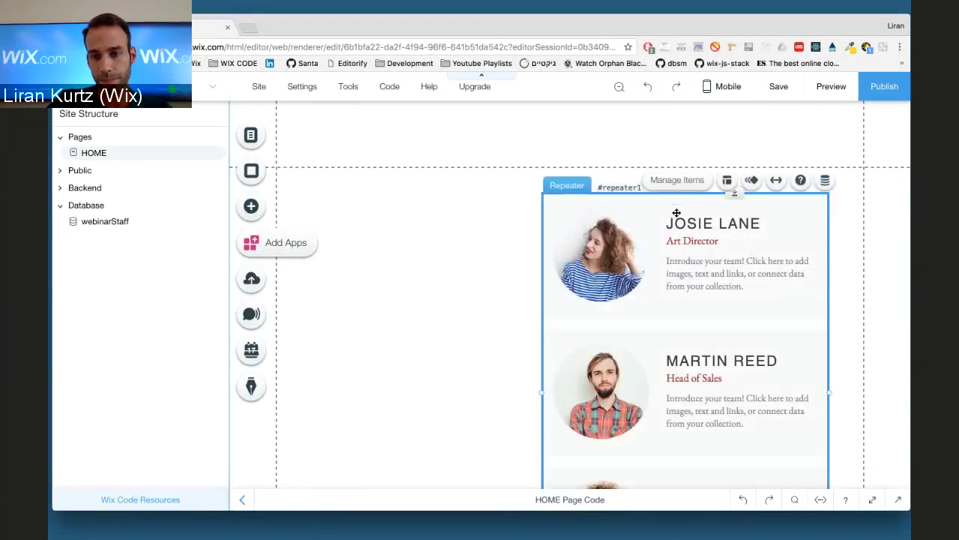
pyautogui.moveTo(655, 205); pyautogui.dragTo(413, 191)
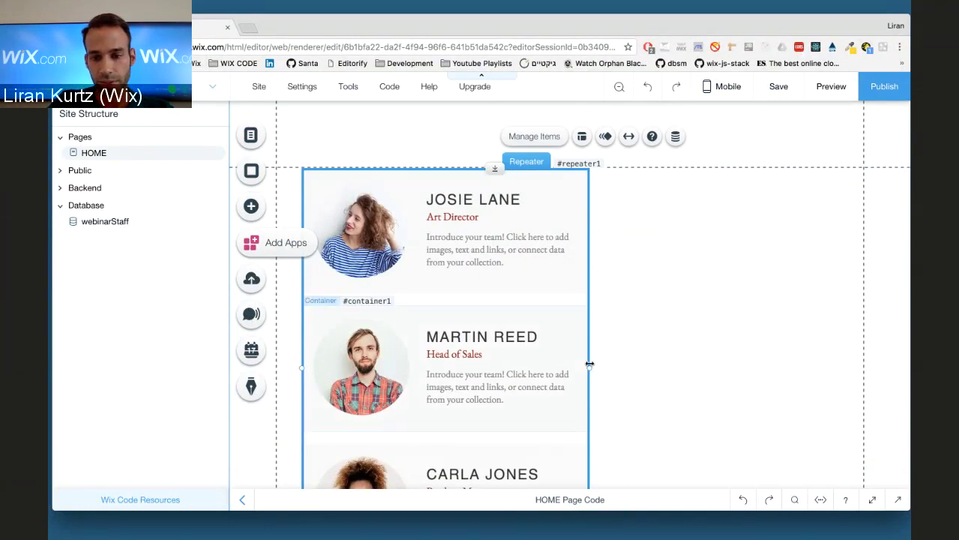
# Widen the repeater and its first item box across the page.
pyautogui.moveTo(590, 365); pyautogui.dragTo(783, 352)
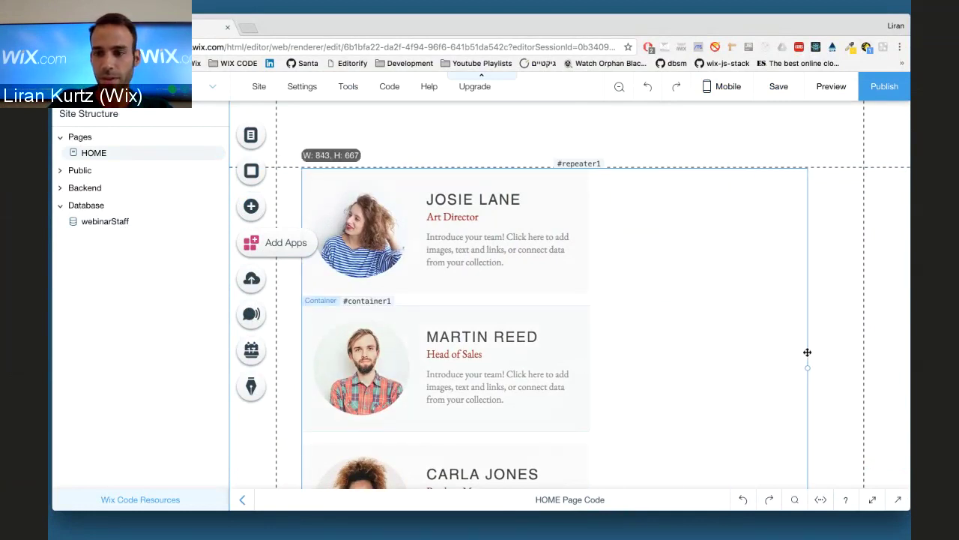
pyautogui.click(807, 353)
pyautogui.click(565, 199)
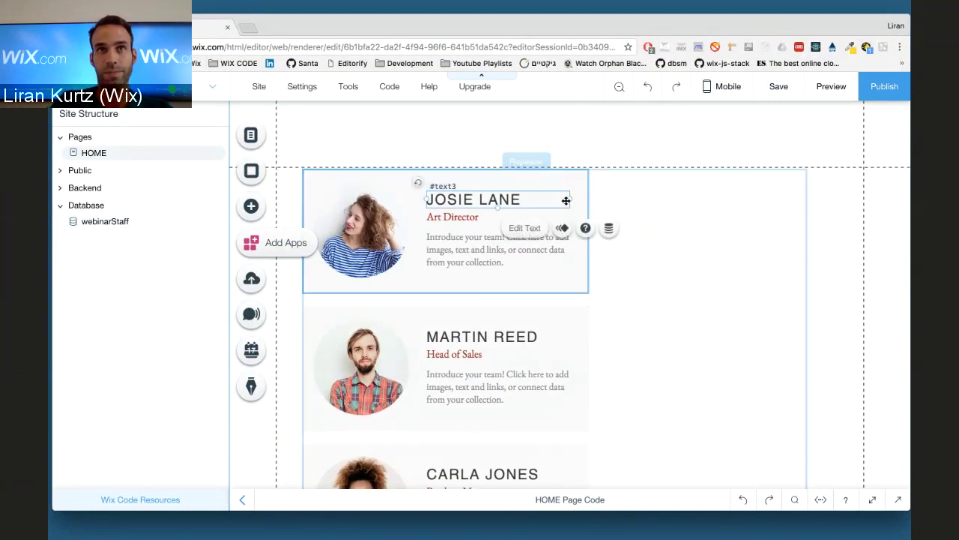
pyautogui.click(579, 260)
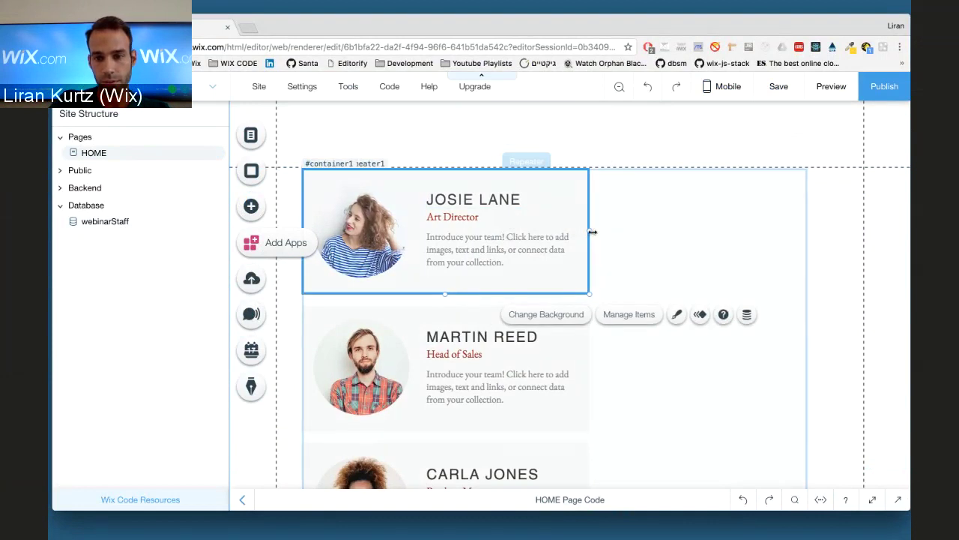
pyautogui.moveTo(592, 233); pyautogui.dragTo(809, 221)
# Widen the name, role and description text boxes in the repeater item.
pyautogui.click(526, 196)
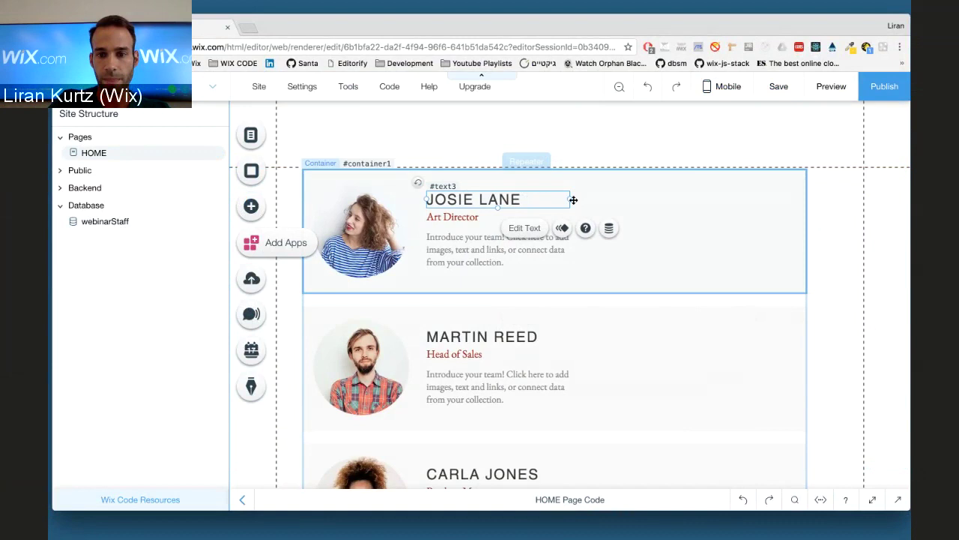
pyautogui.moveTo(571, 200); pyautogui.dragTo(696, 197)
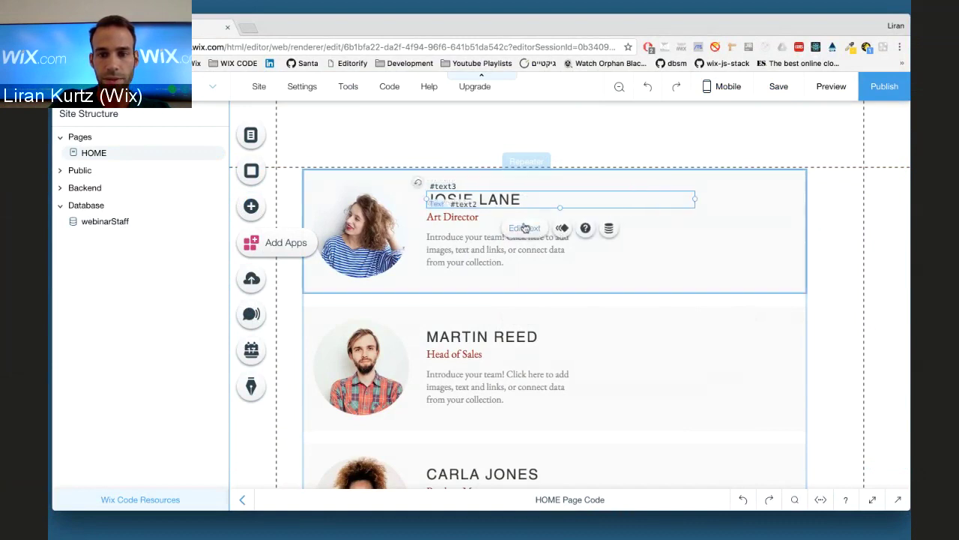
pyautogui.click(475, 216)
pyautogui.moveTo(569, 214); pyautogui.dragTo(691, 216)
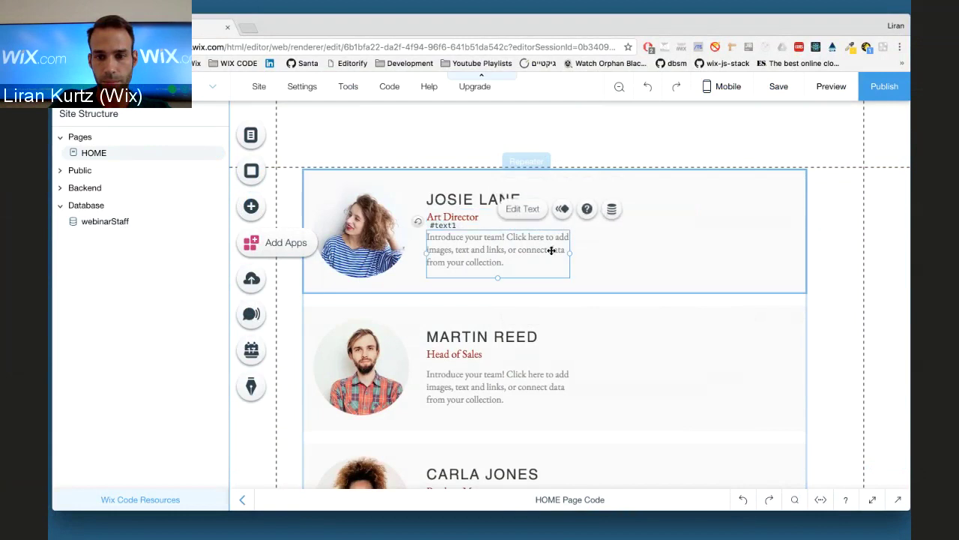
pyautogui.click(559, 249)
pyautogui.moveTo(570, 255); pyautogui.dragTo(707, 248)
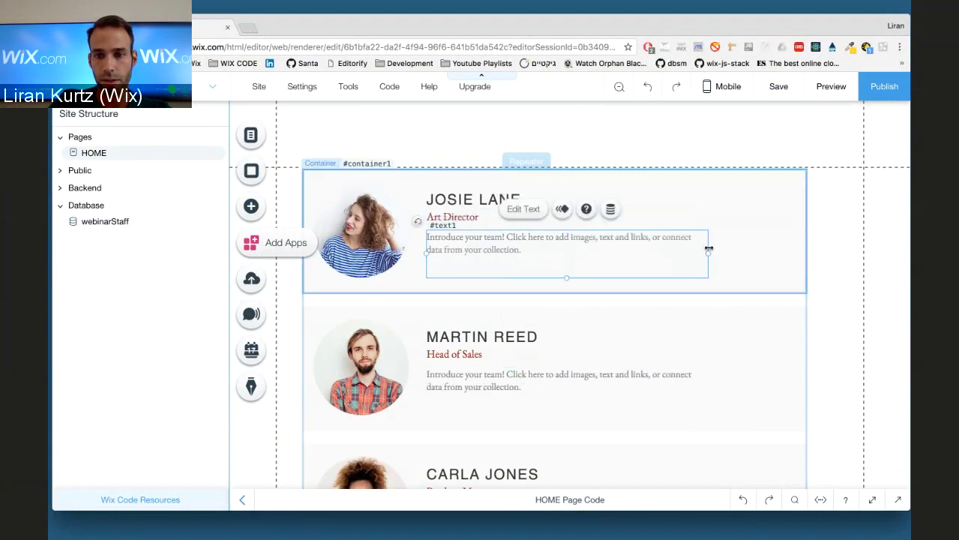
pyautogui.click(771, 247)
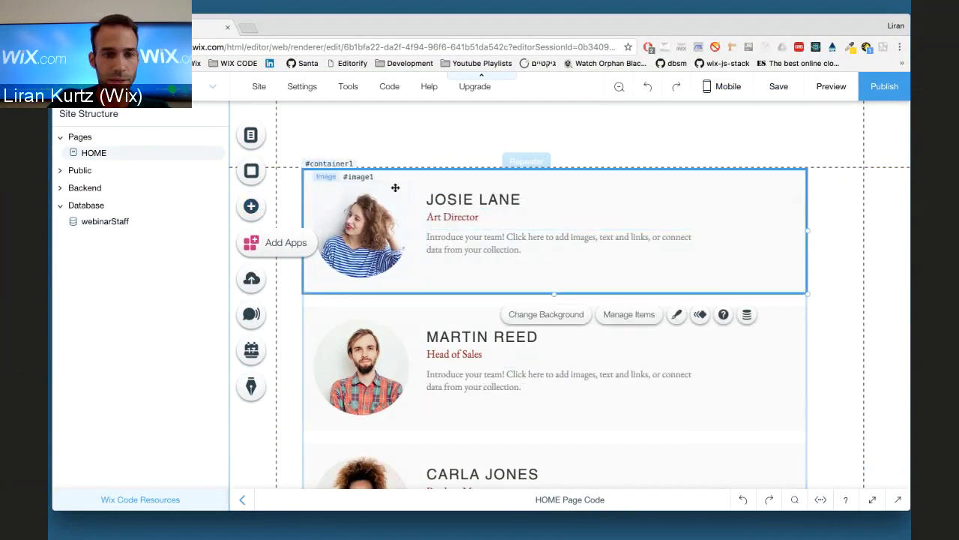
pyautogui.click(832, 236)
# Connect the repeater to a new WebinarStaff dataset built on the webinarStaff collection.
pyautogui.click(647, 200)
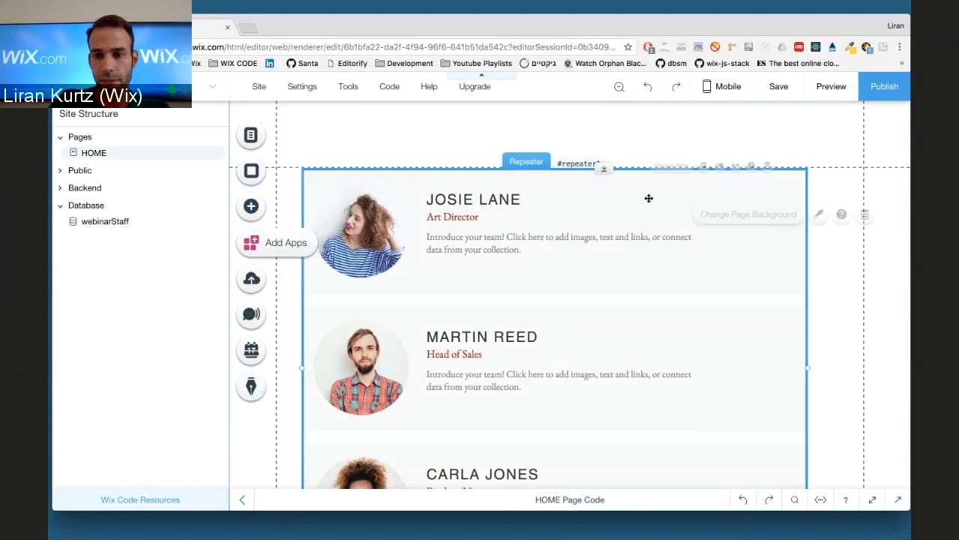
pyautogui.click(792, 170)
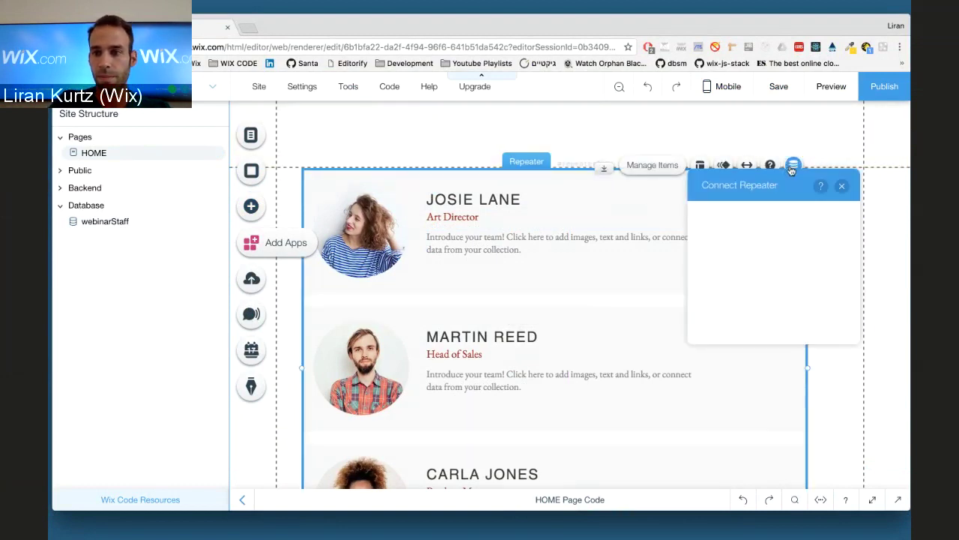
pyautogui.click(756, 243)
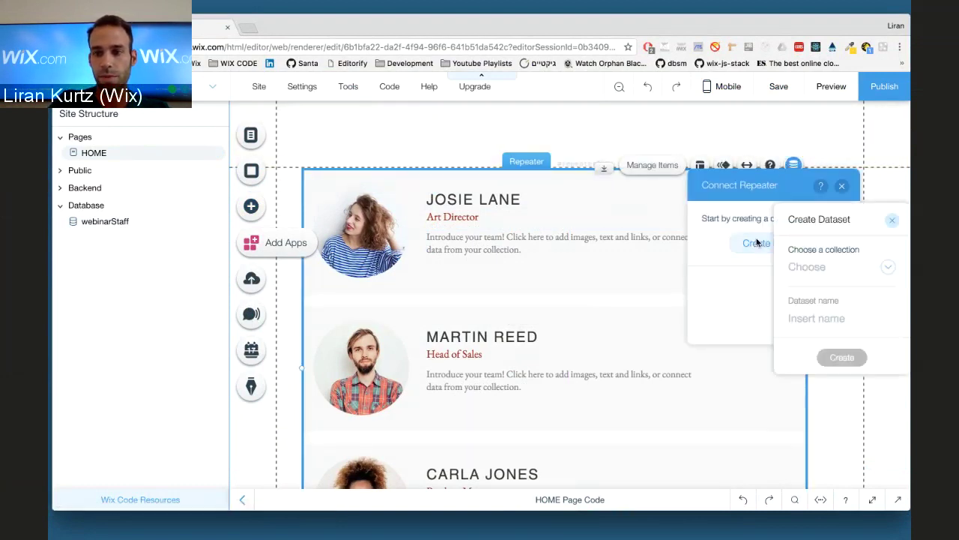
pyautogui.click(800, 268)
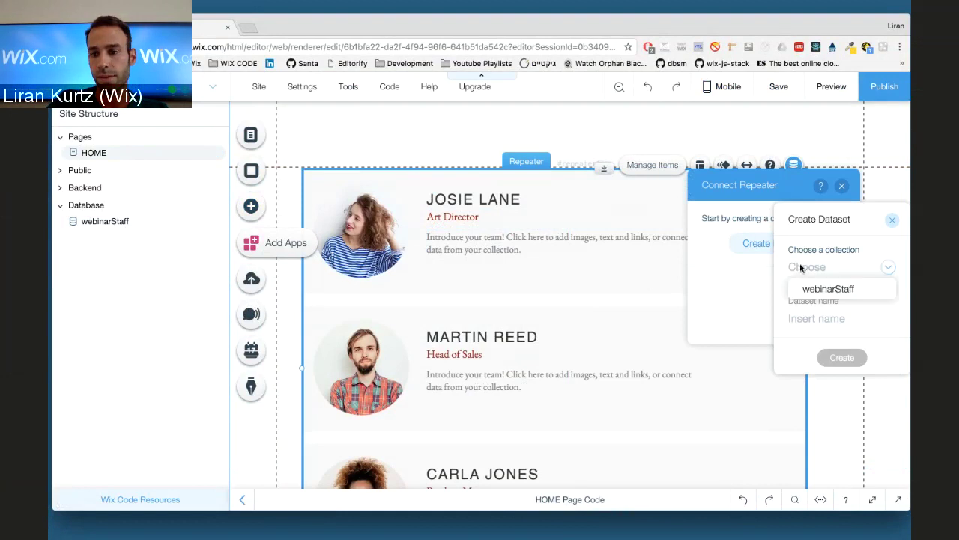
pyautogui.click(863, 291)
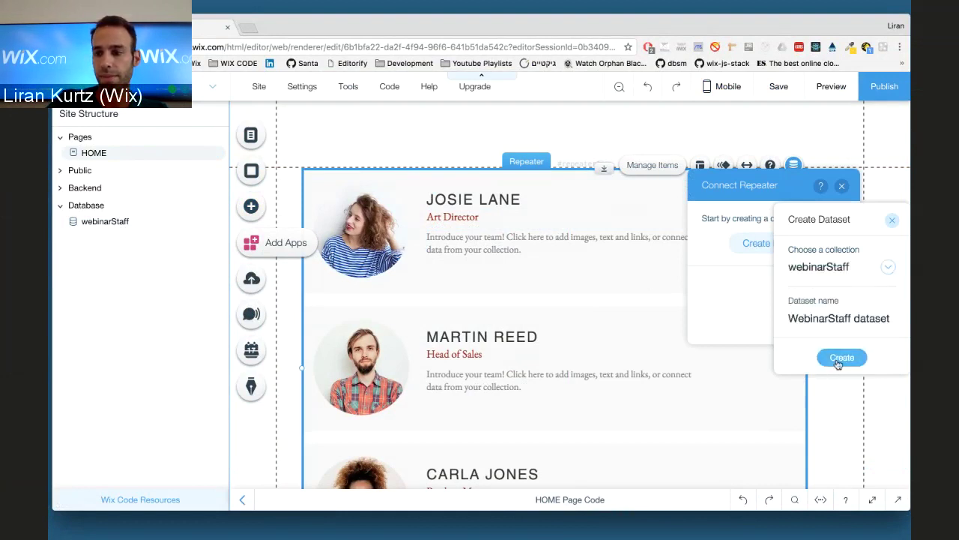
pyautogui.click(837, 360)
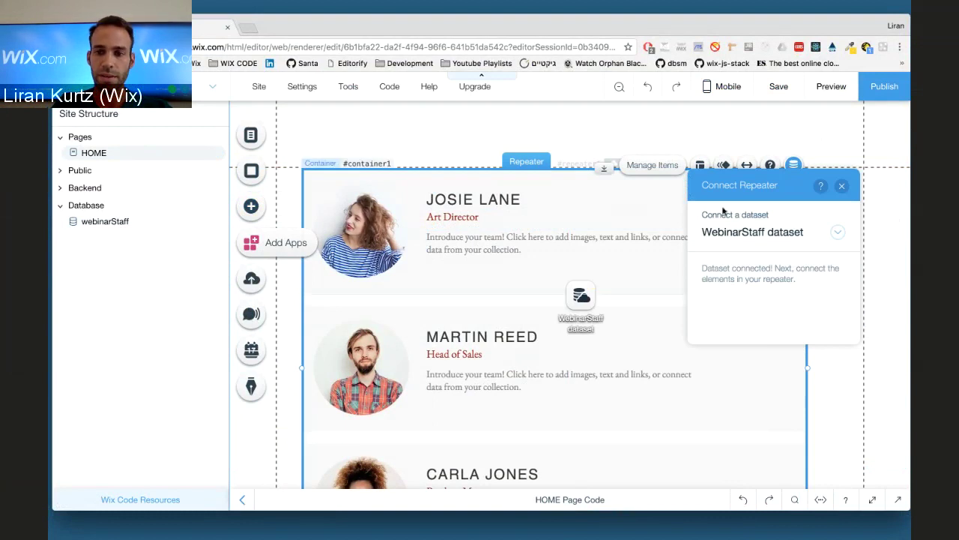
# Bind the name text to the Title field and the job title to the role field.
pyautogui.click(491, 199)
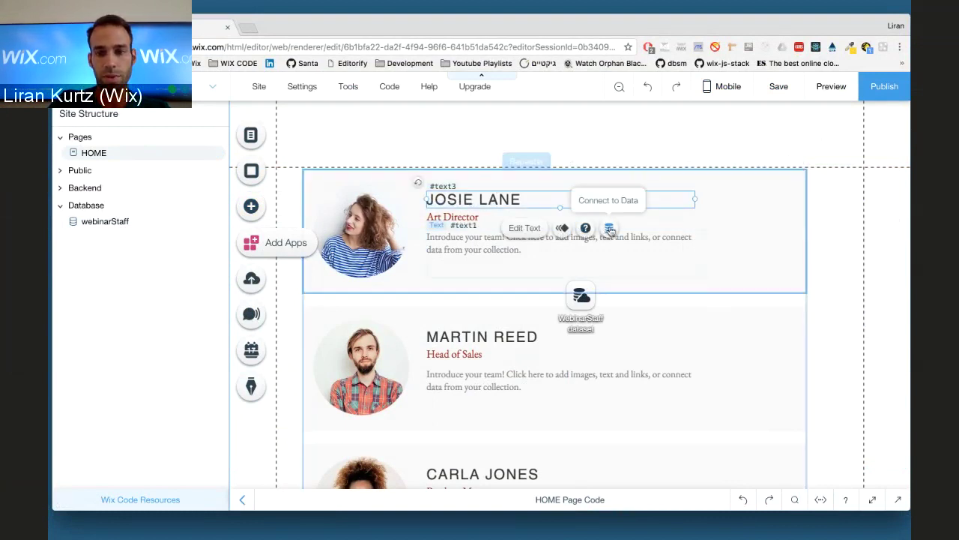
pyautogui.click(609, 229)
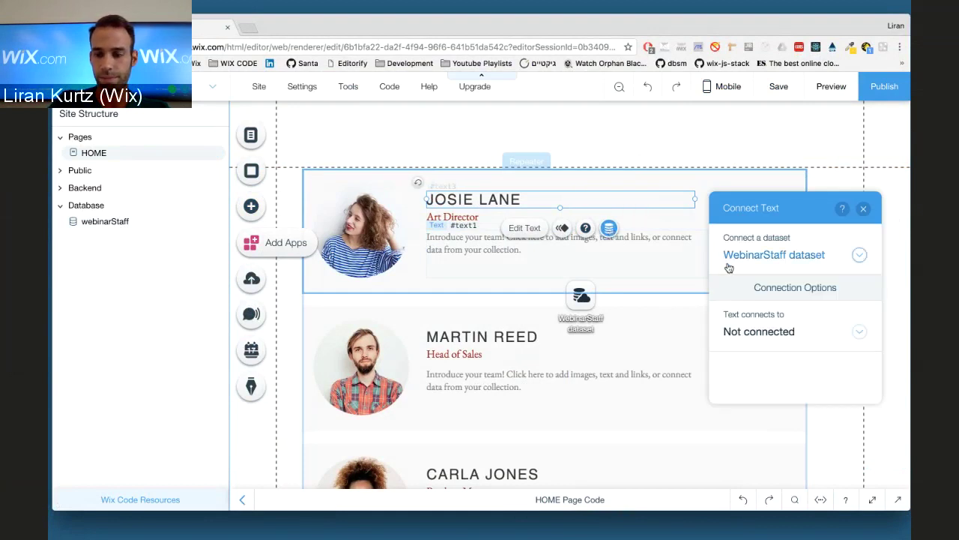
pyautogui.click(755, 331)
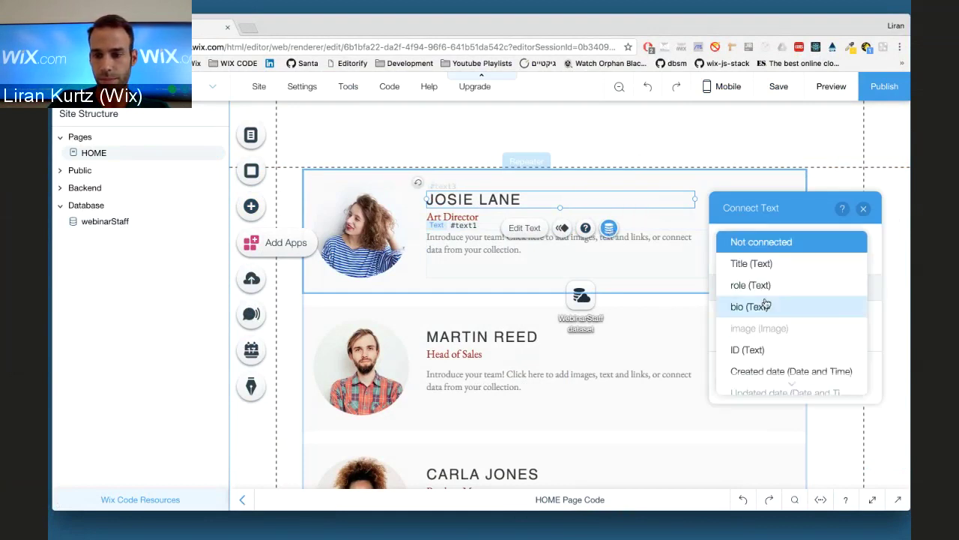
pyautogui.click(778, 269)
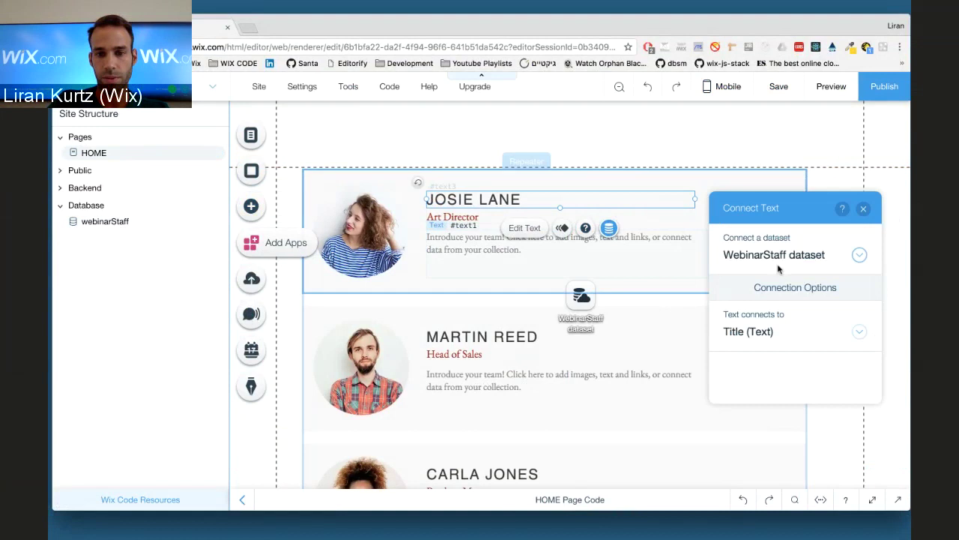
pyautogui.click(466, 217)
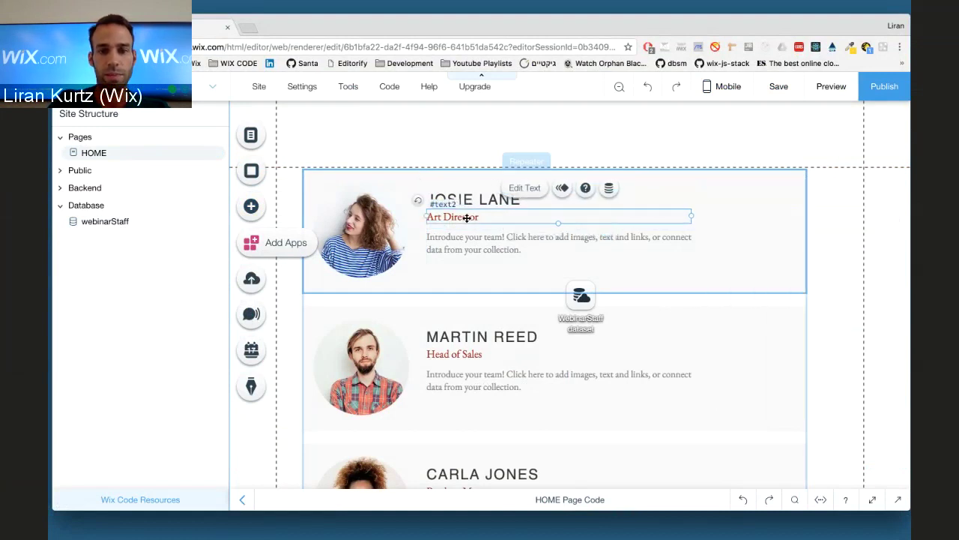
pyautogui.click(609, 188)
pyautogui.click(750, 348)
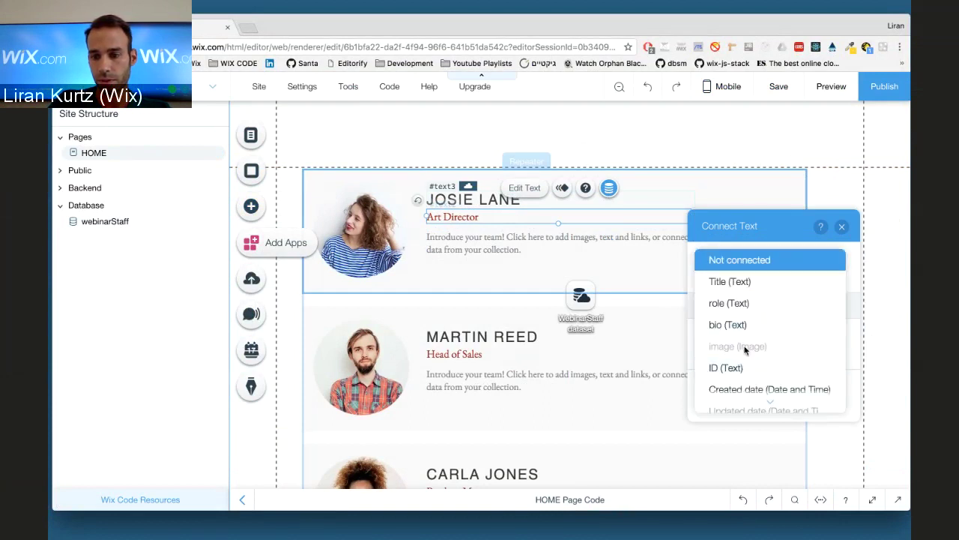
pyautogui.click(760, 305)
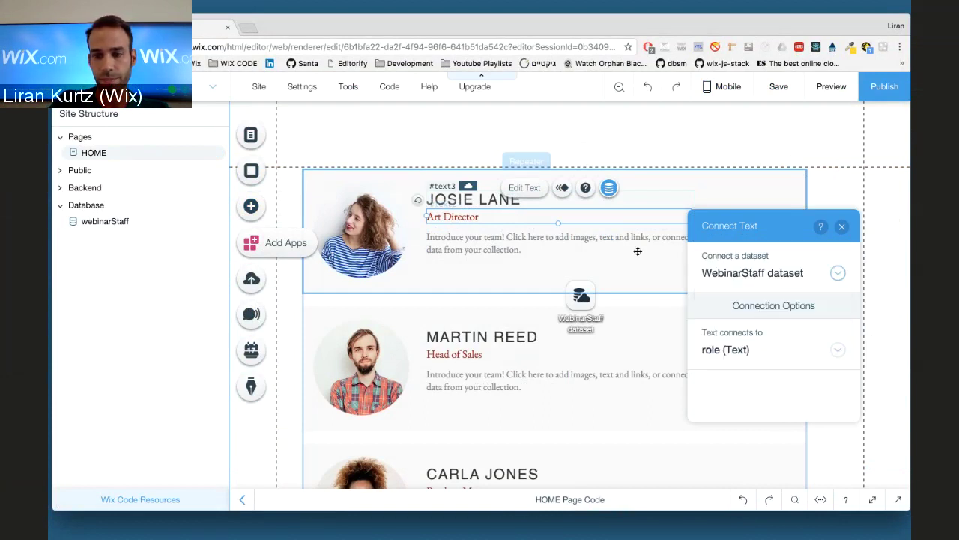
# Bind the intro paragraph to the bio field and preview the page.
pyautogui.click(517, 241)
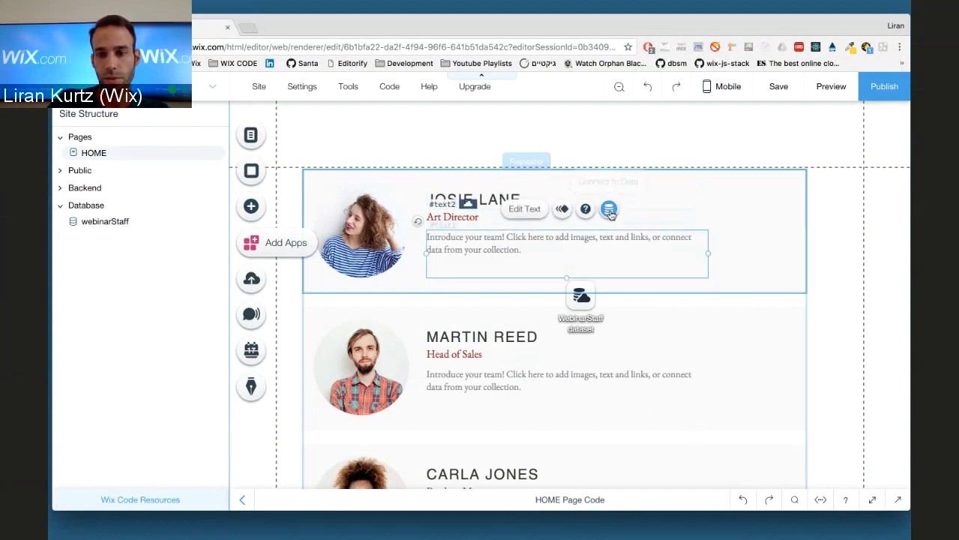
pyautogui.click(609, 209)
pyautogui.click(767, 378)
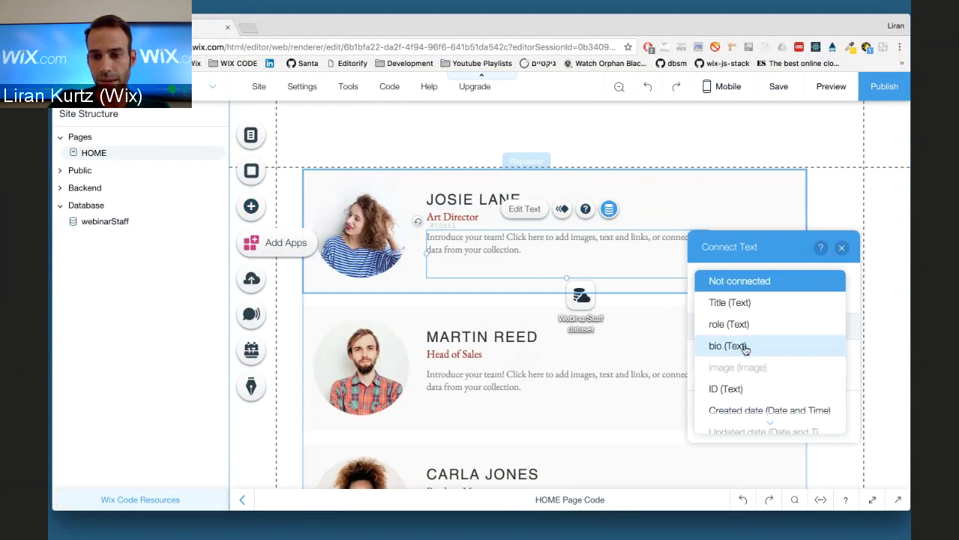
pyautogui.click(741, 345)
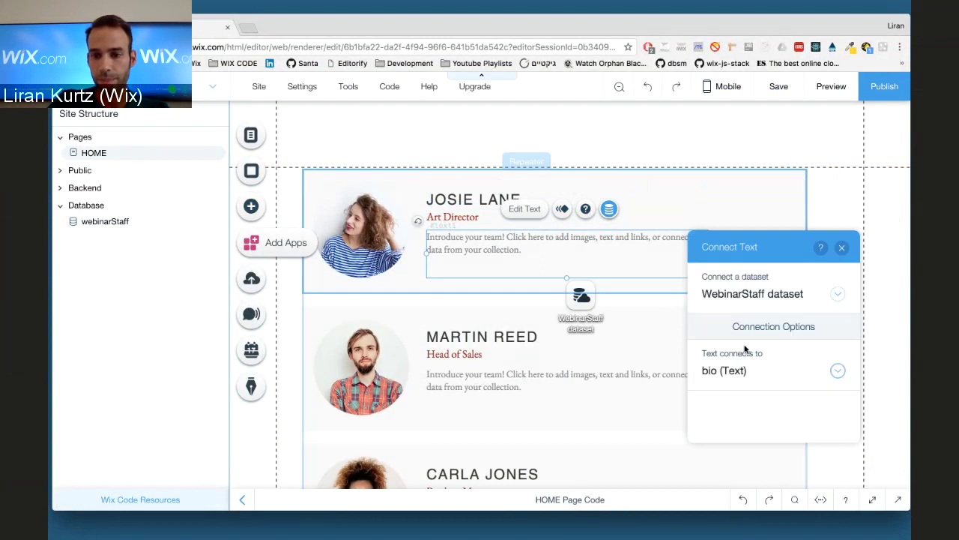
pyautogui.click(837, 90)
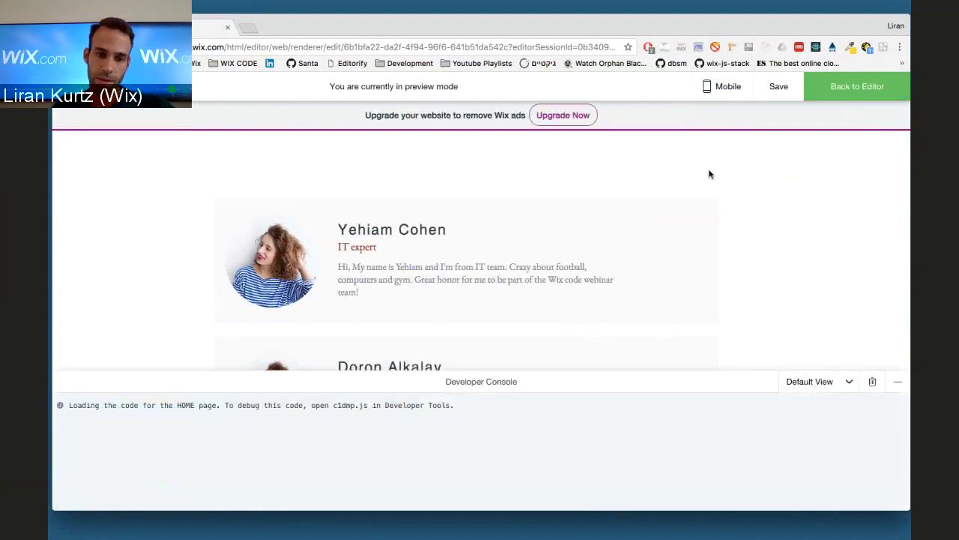
# Back in the editor, connect the first staff card's photo to the image field.
pyautogui.click(835, 94)
pyautogui.click(362, 225)
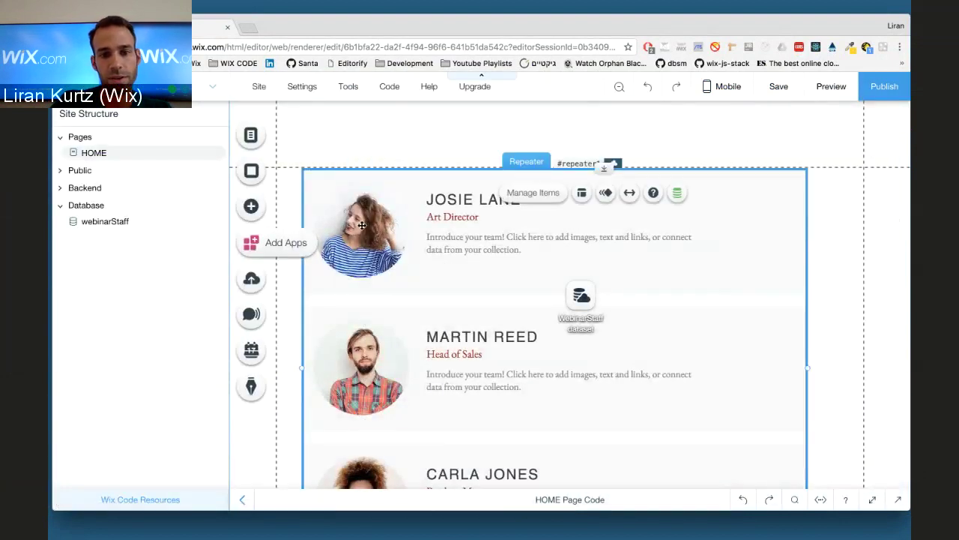
pyautogui.click(400, 202)
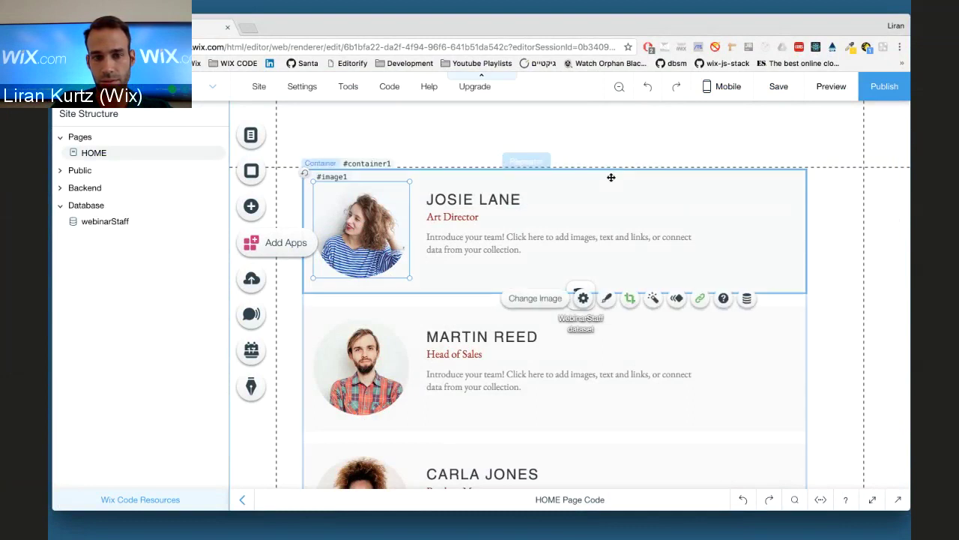
pyautogui.click(744, 300)
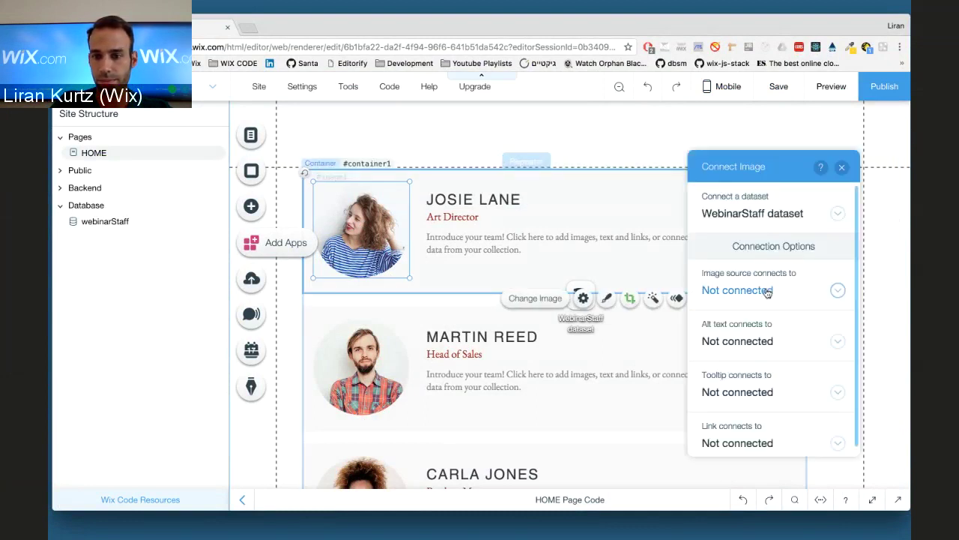
pyautogui.click(767, 292)
pyautogui.click(755, 377)
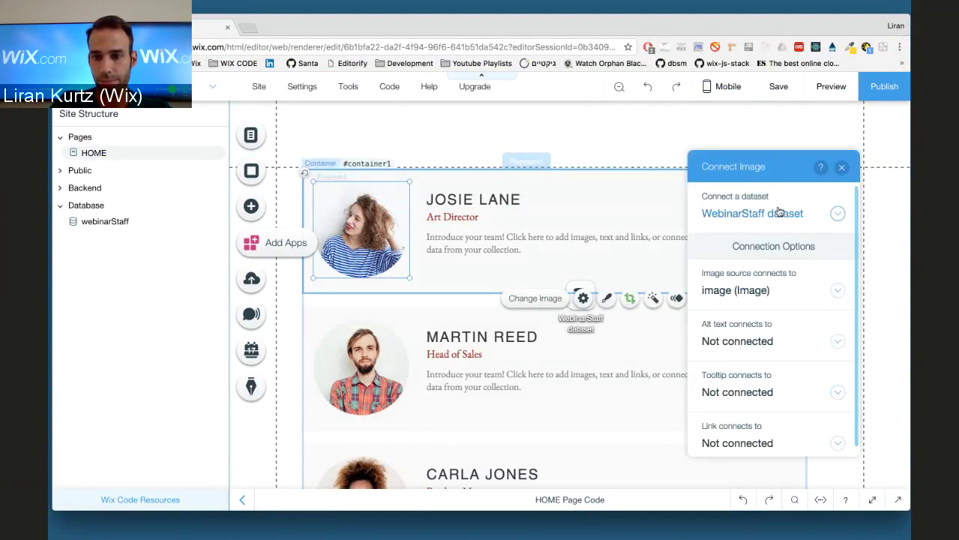
pyautogui.click(832, 87)
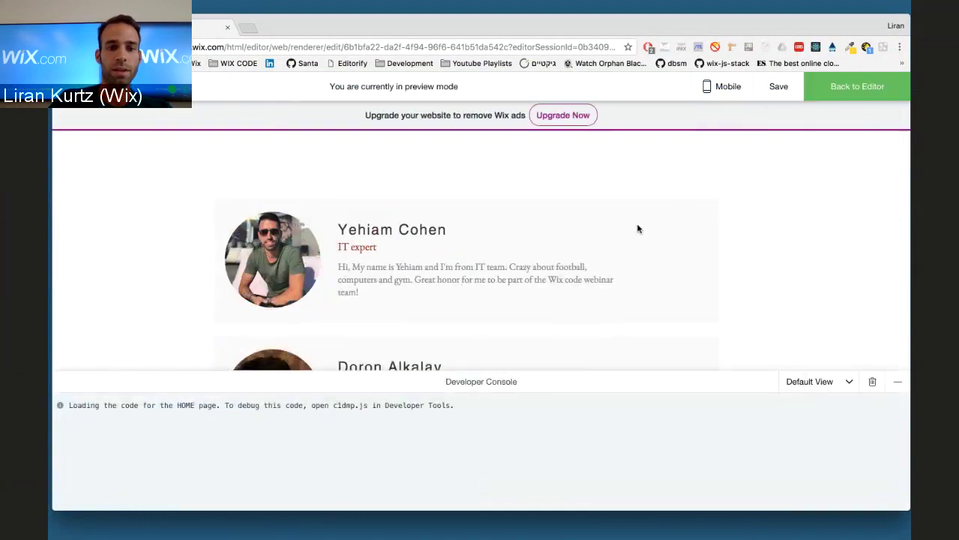
pyautogui.scroll(-1, 617, 238)
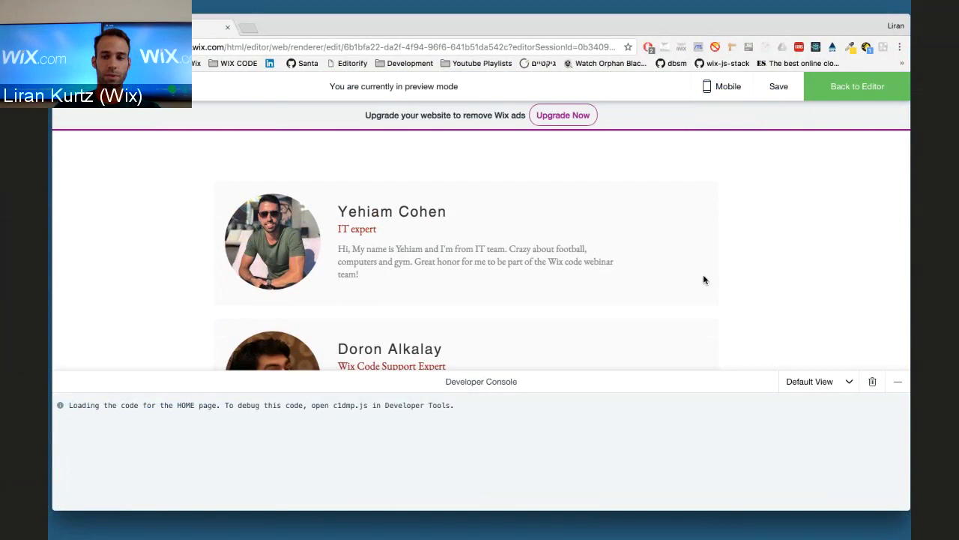
pyautogui.scroll(-1, 648, 272)
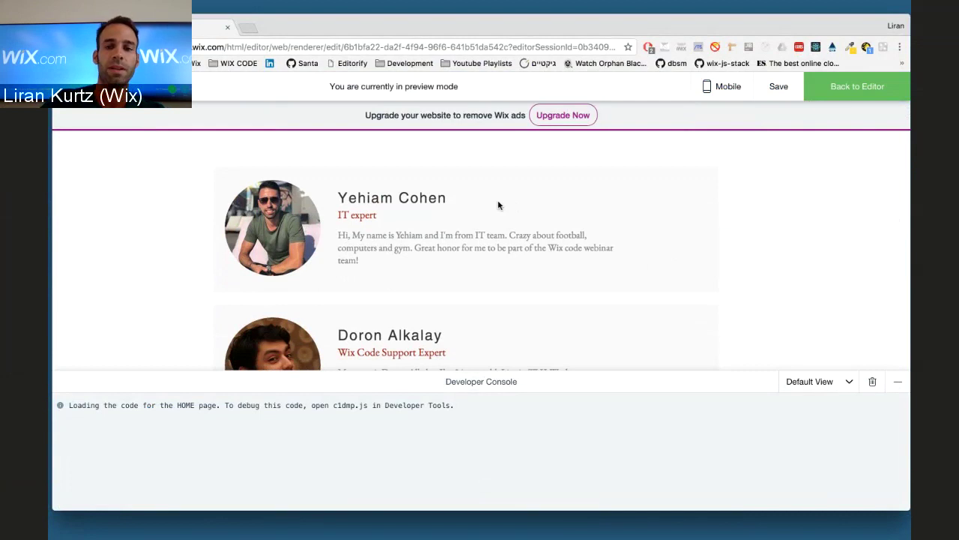
pyautogui.scroll(-3, 499, 204)
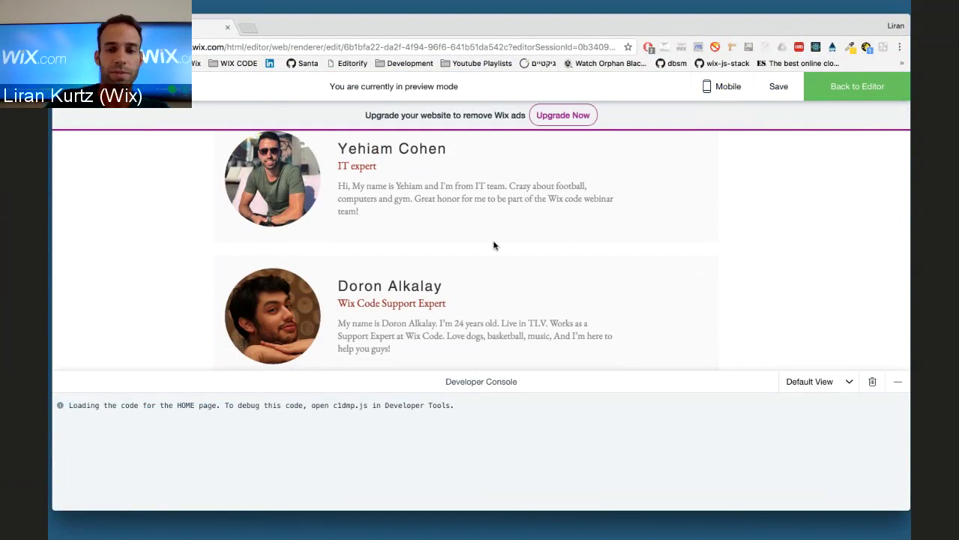
pyautogui.scroll(-5, 493, 245)
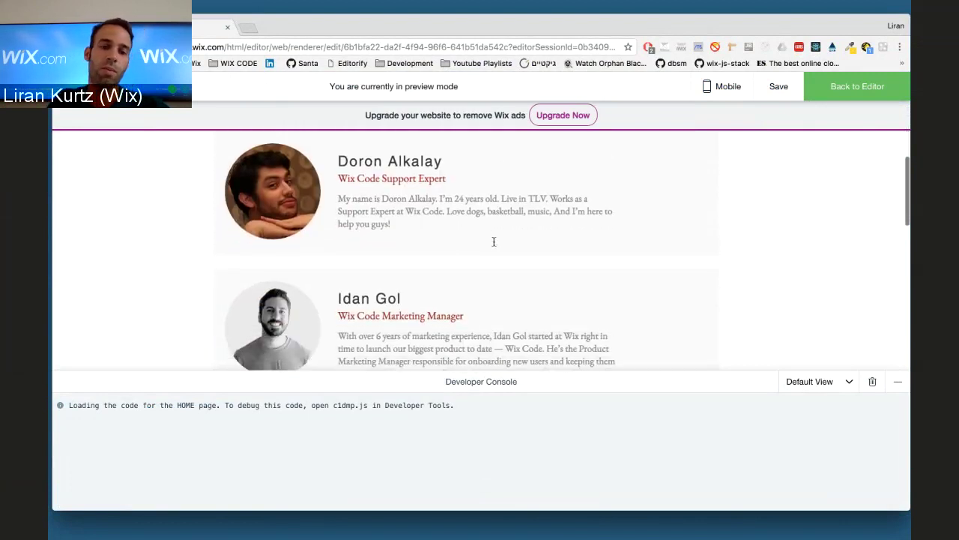
pyautogui.scroll(-1, 494, 241)
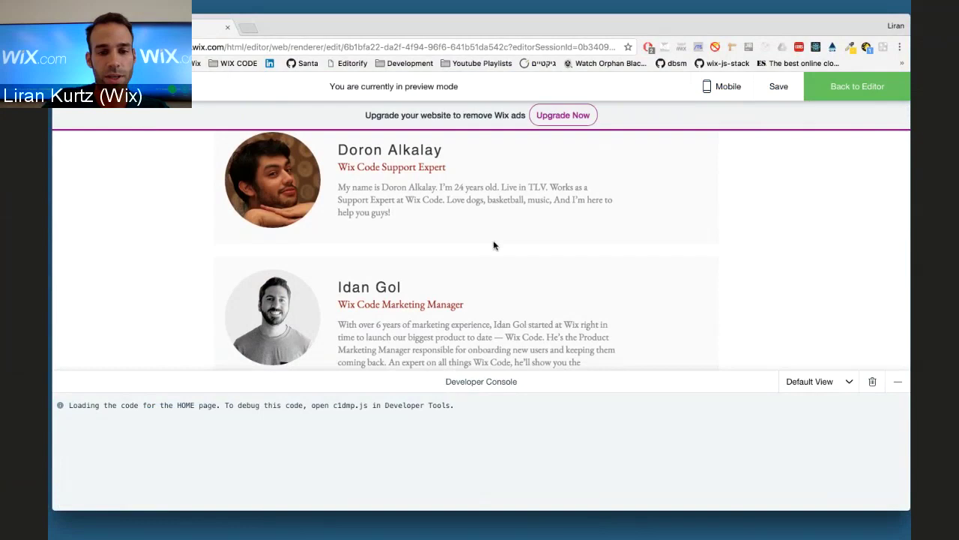
pyautogui.scroll(-5, 493, 245)
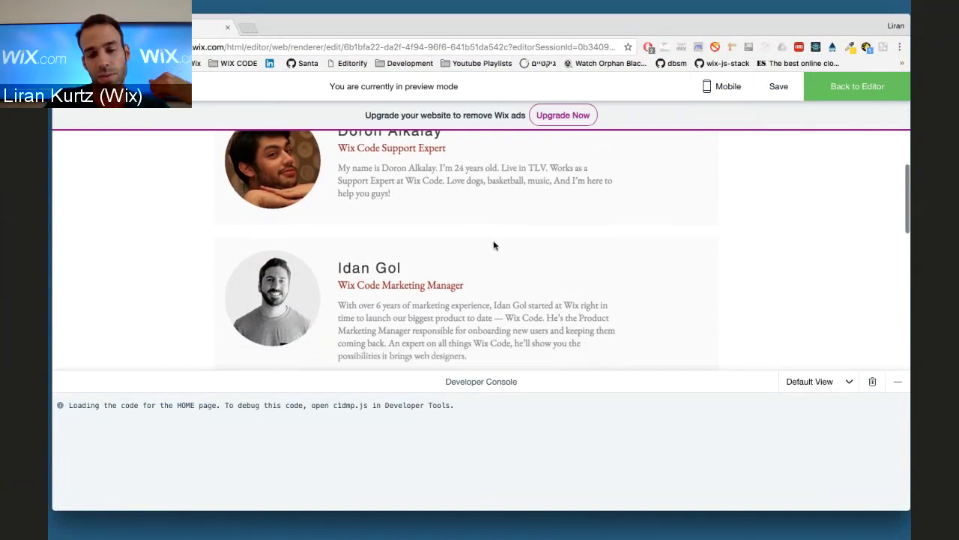
pyautogui.scroll(-2, 494, 241)
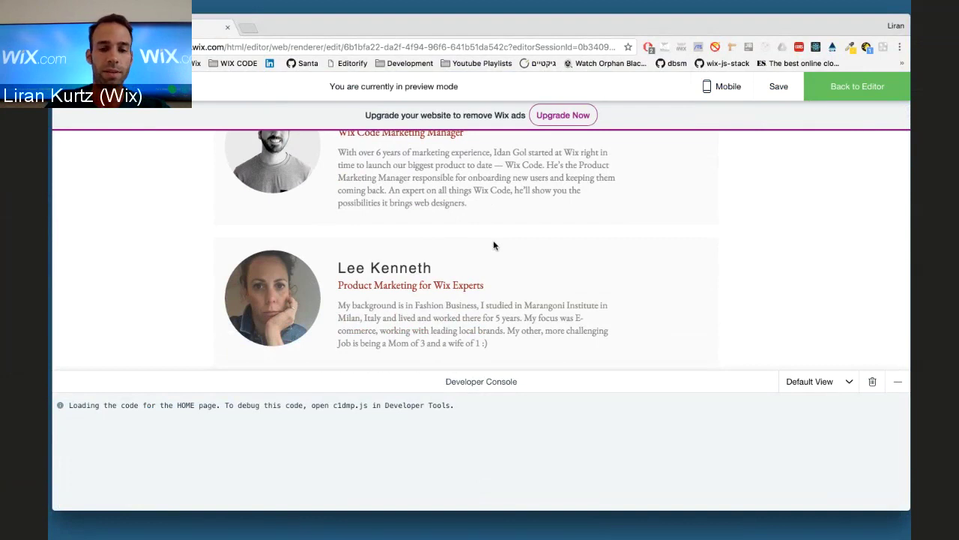
pyautogui.scroll(-5, 493, 245)
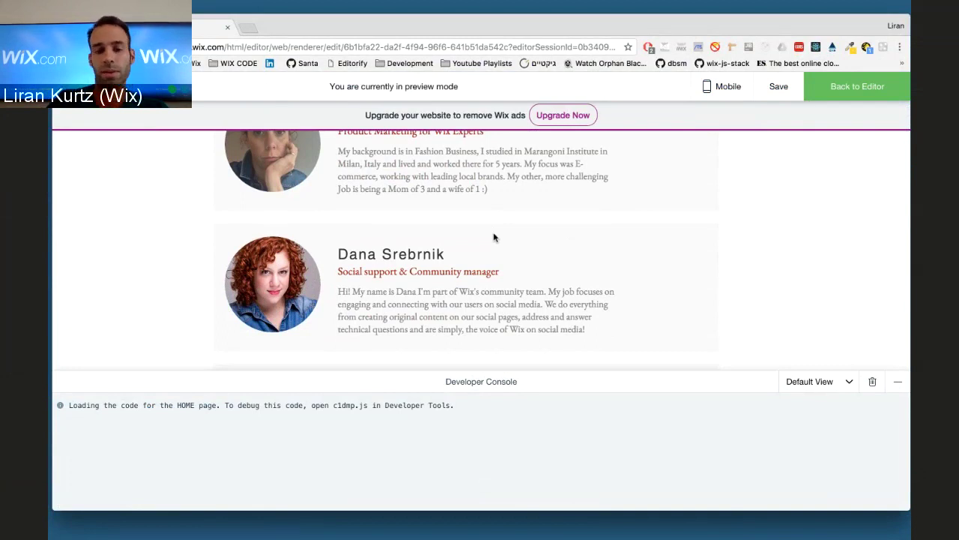
pyautogui.scroll(-3, 493, 237)
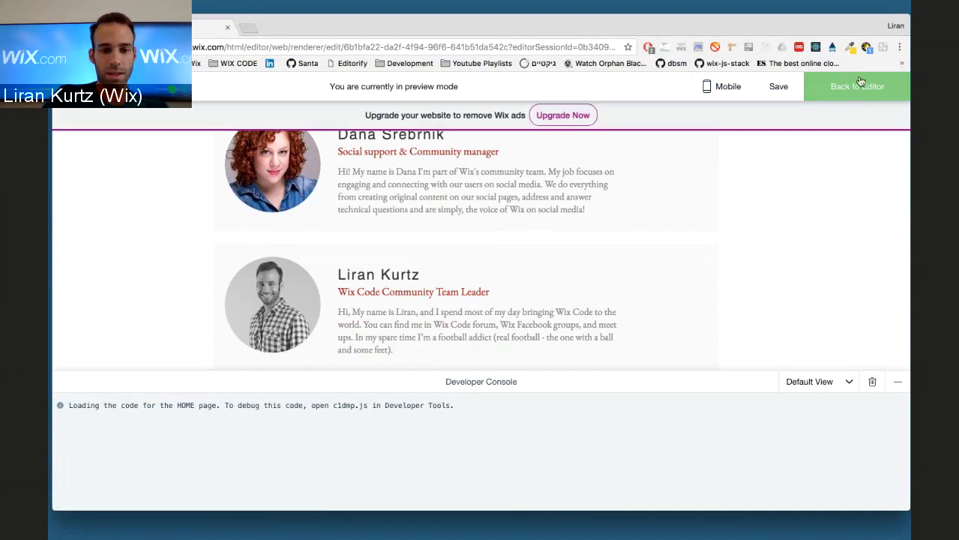
pyautogui.scroll(-1, 600, 296)
pyautogui.scroll(1, 599, 295)
pyautogui.scroll(-5, 599, 295)
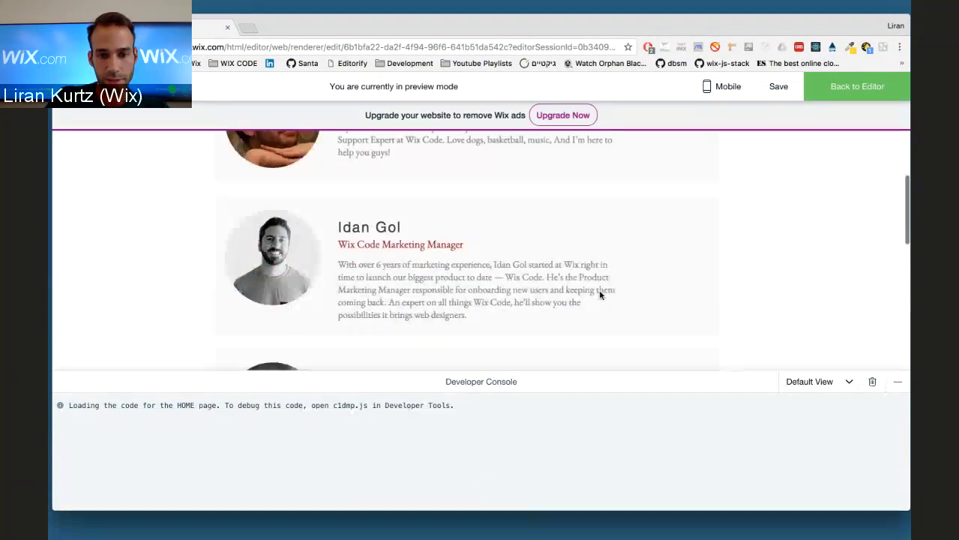
pyautogui.scroll(5, 600, 296)
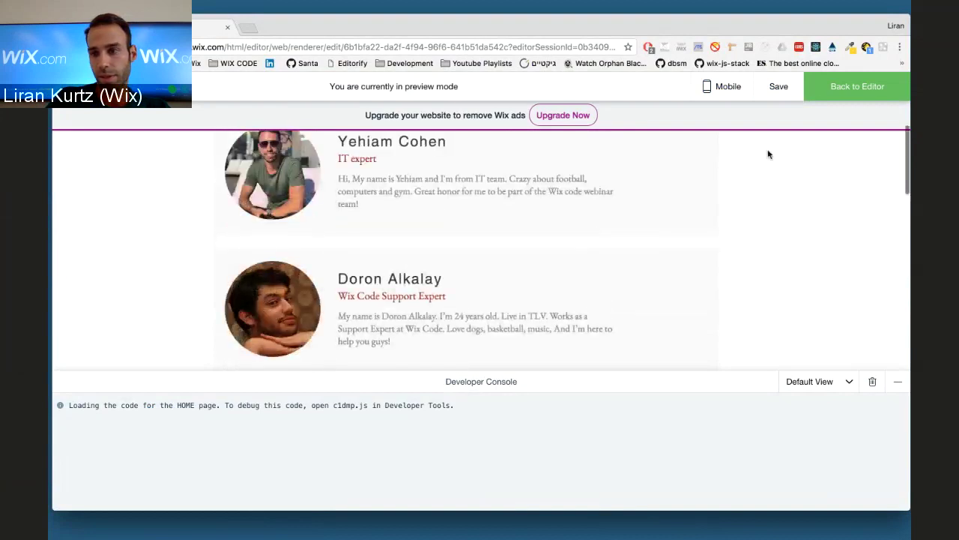
pyautogui.click(857, 87)
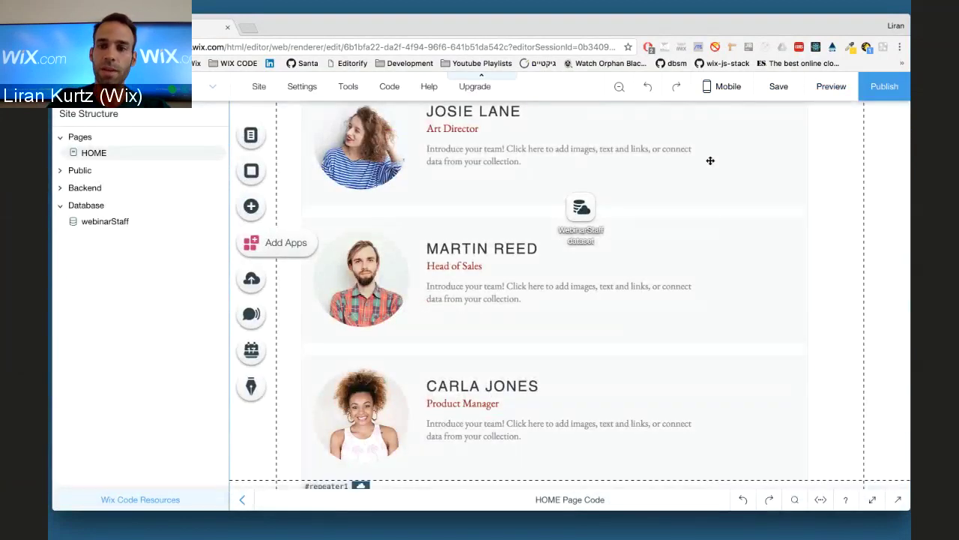
# Publish the site and open the live webinar-2 page via View Site.
pyautogui.scroll(1, 688, 160)
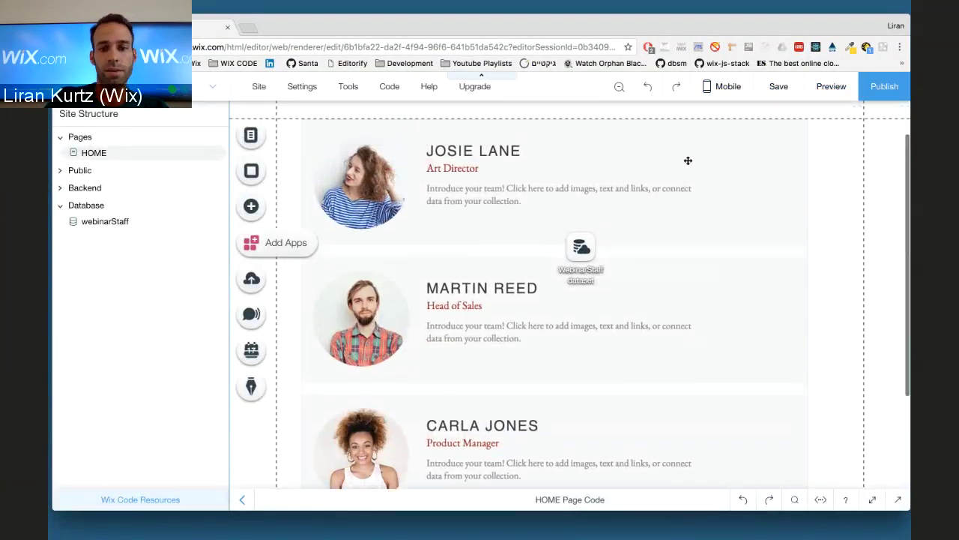
pyautogui.click(884, 87)
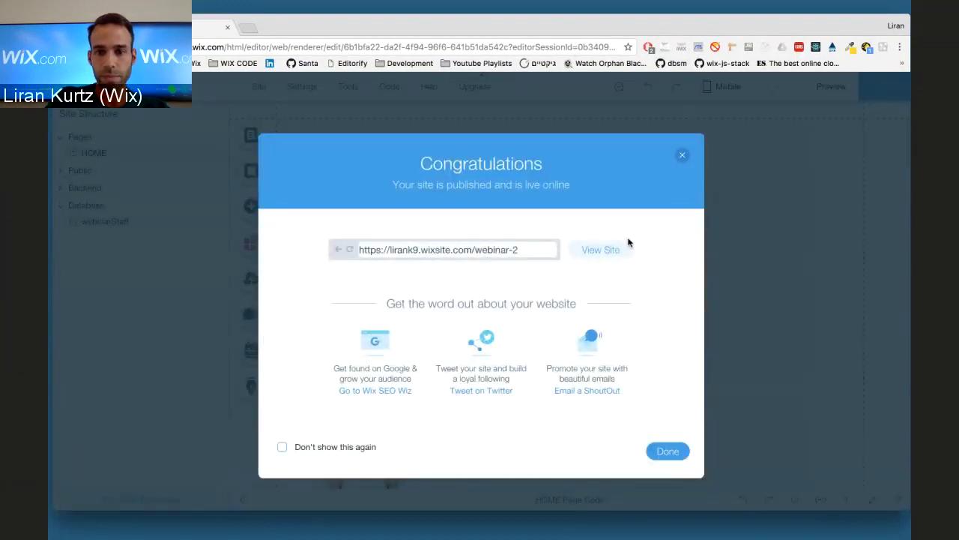
pyautogui.click(620, 249)
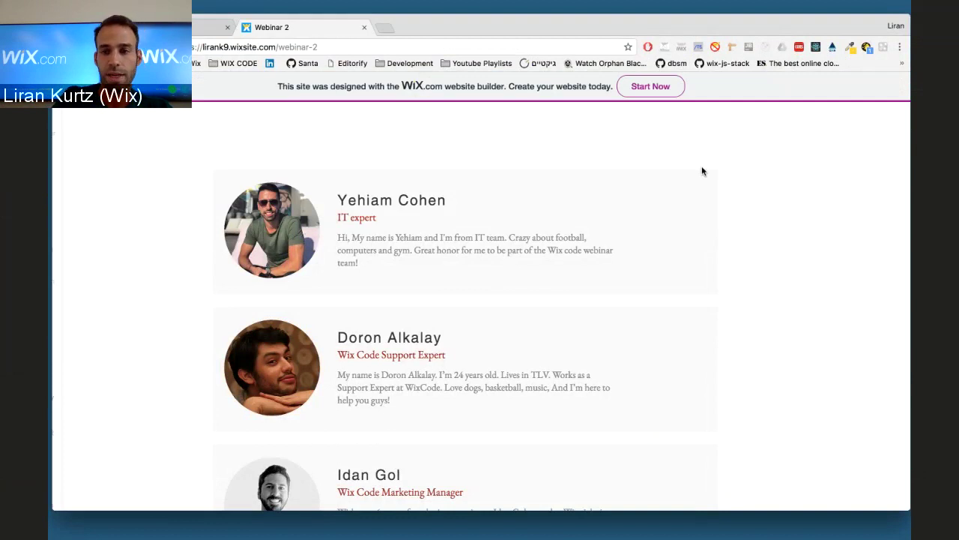
# Open developer tools and reload the live staff page at mobile phone width.
pyautogui.press('super+alt+i')
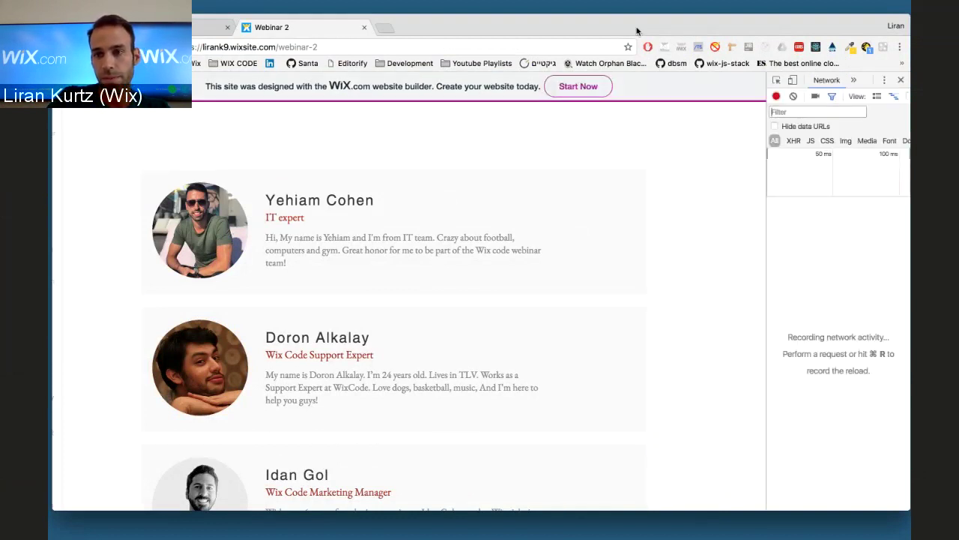
pyautogui.click(793, 79)
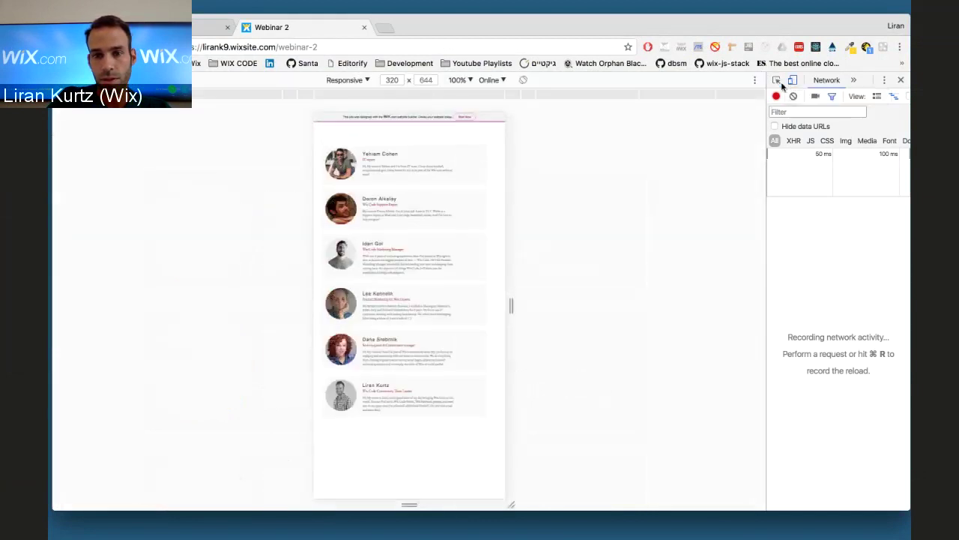
pyautogui.press('super+r')
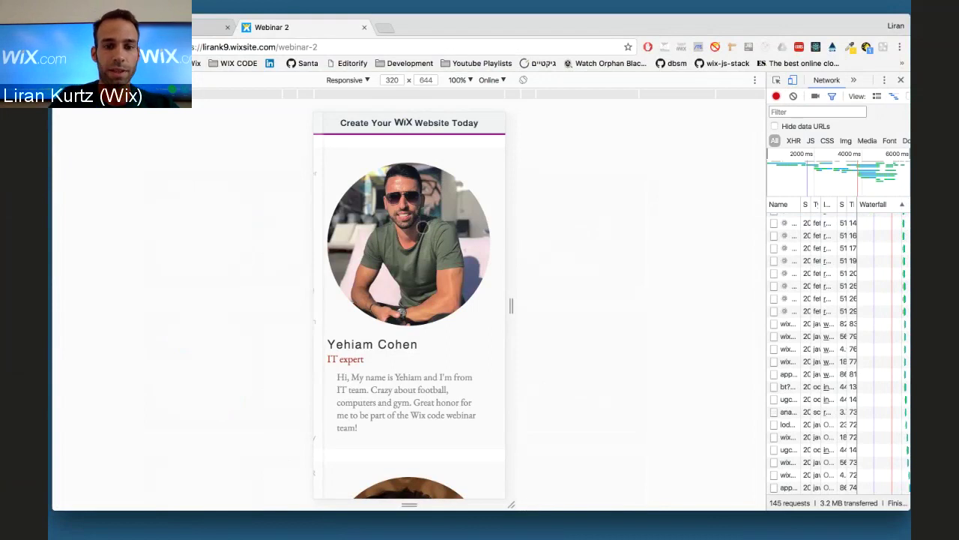
# Scroll through the phone-width staff page, then return to the Wix editor tab.
pyautogui.scroll(-2, 422, 229)
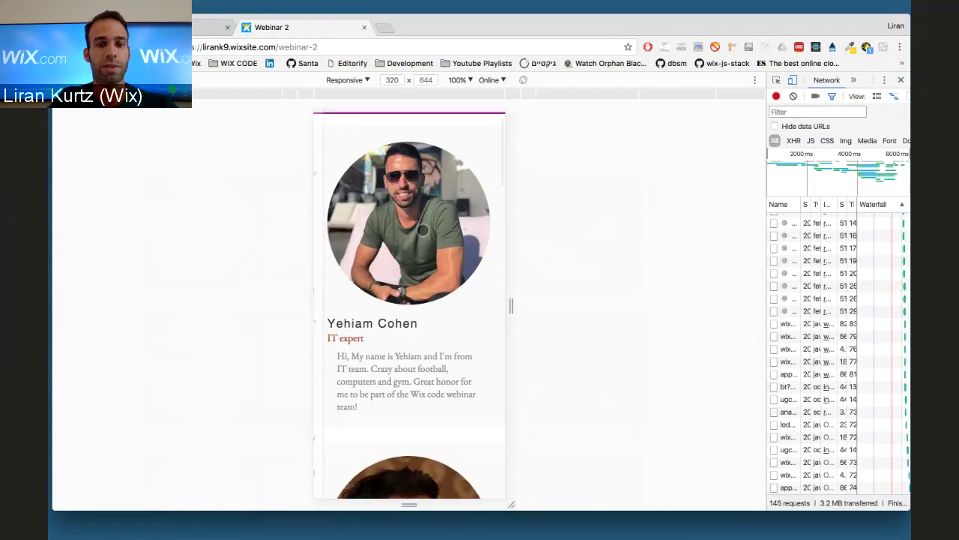
pyautogui.scroll(-1, 422, 229)
pyautogui.scroll(-5, 422, 229)
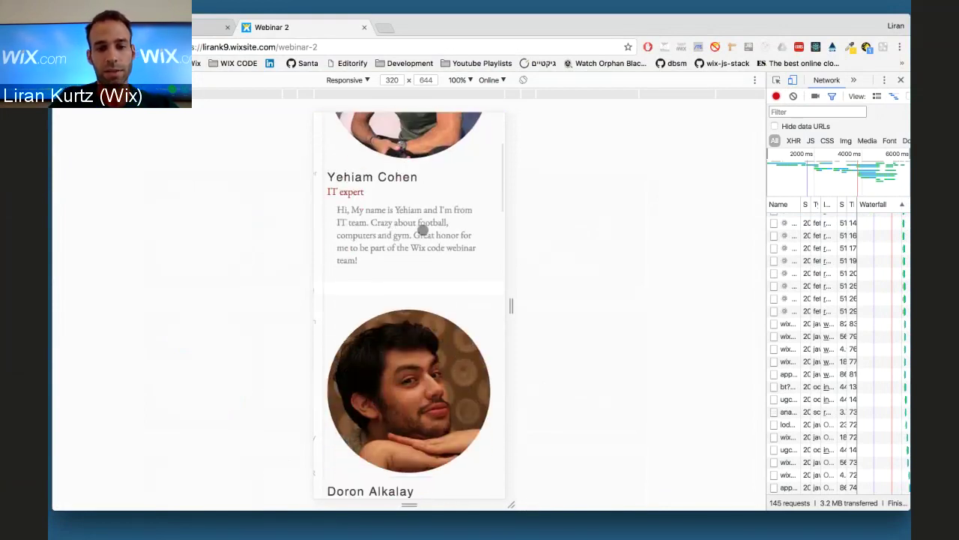
pyautogui.scroll(-2, 423, 230)
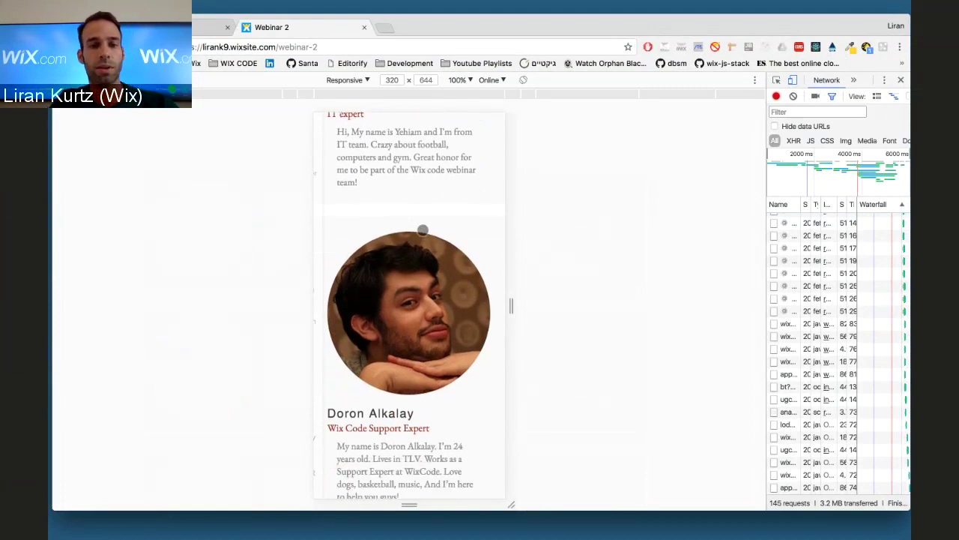
pyautogui.scroll(-1, 423, 230)
pyautogui.scroll(-10, 423, 230)
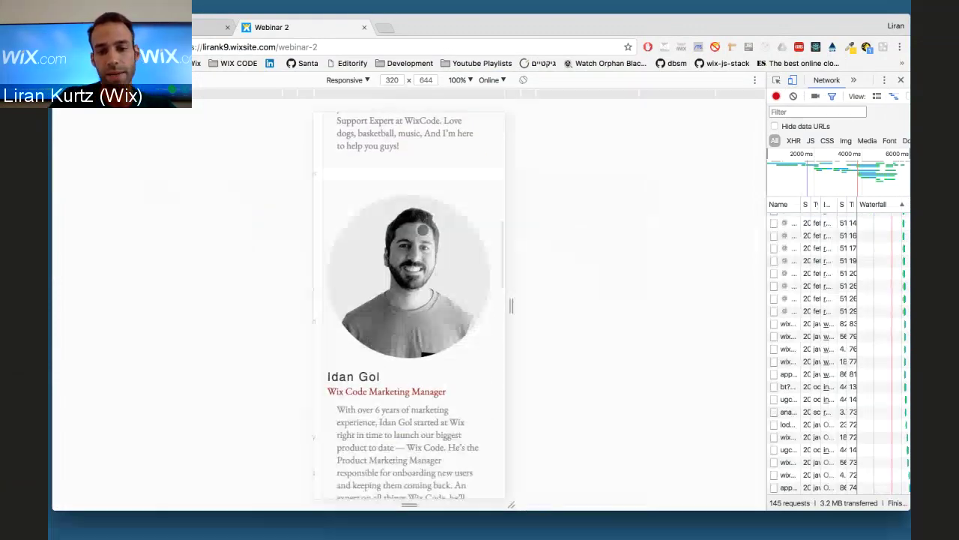
pyautogui.scroll(-20, 423, 230)
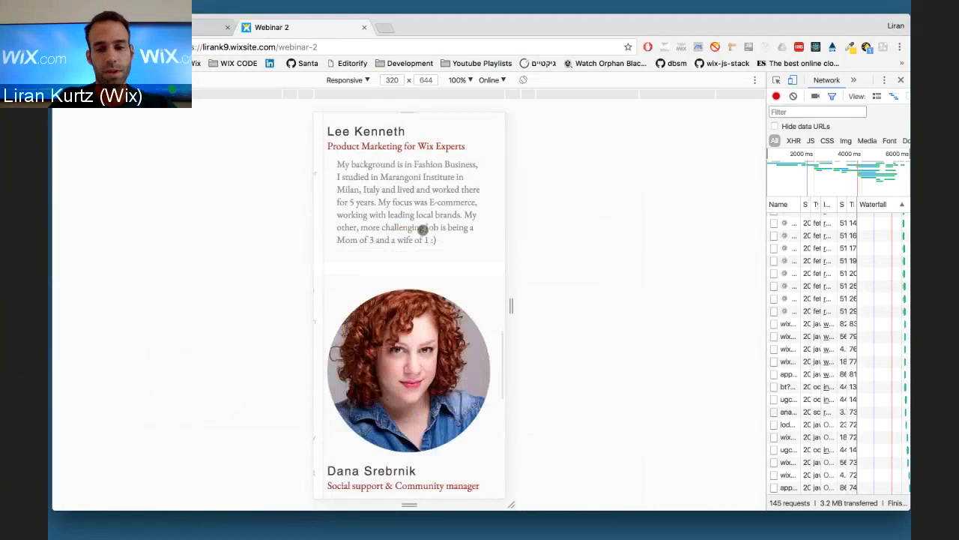
pyautogui.scroll(-11, 422, 230)
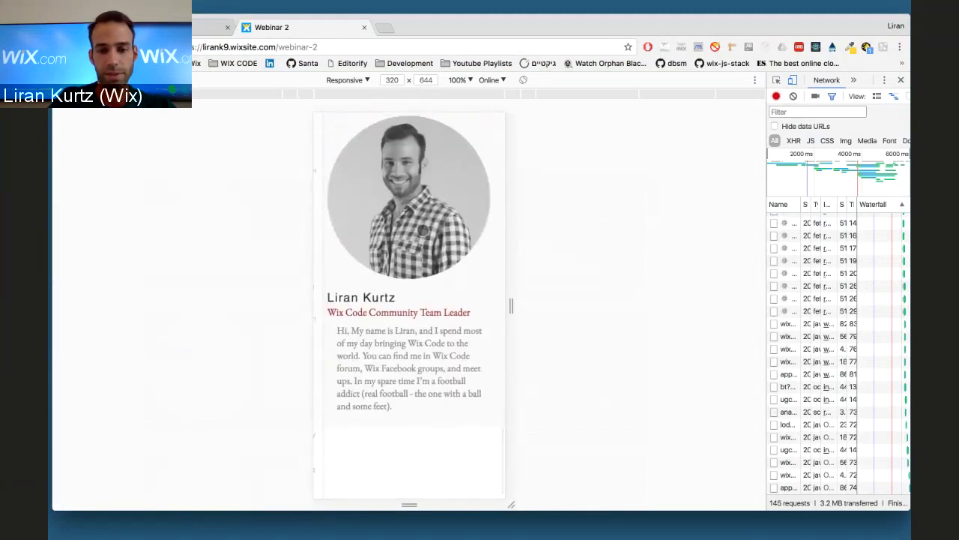
pyautogui.scroll(19, 423, 230)
pyautogui.scroll(20, 423, 230)
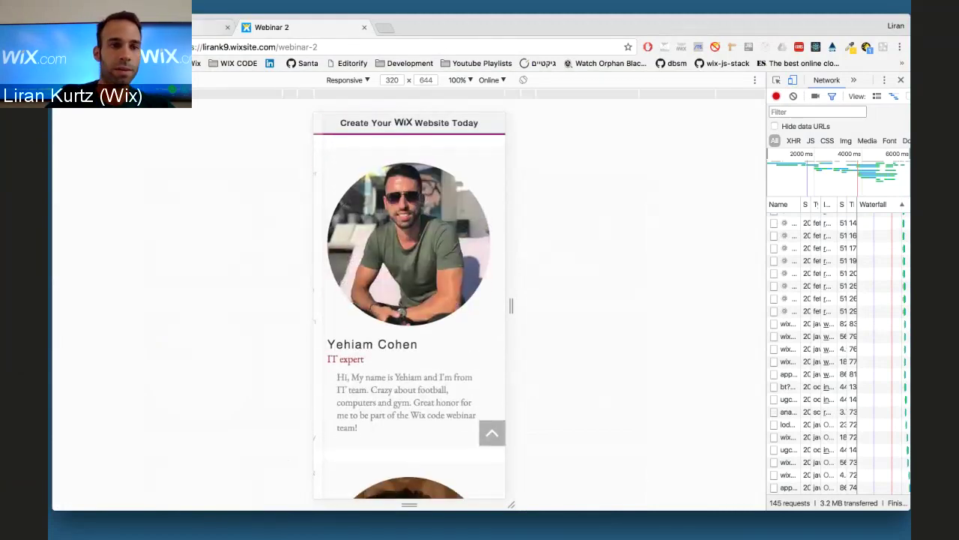
pyautogui.hotkey('ctrl', 'shift', 'Tab')
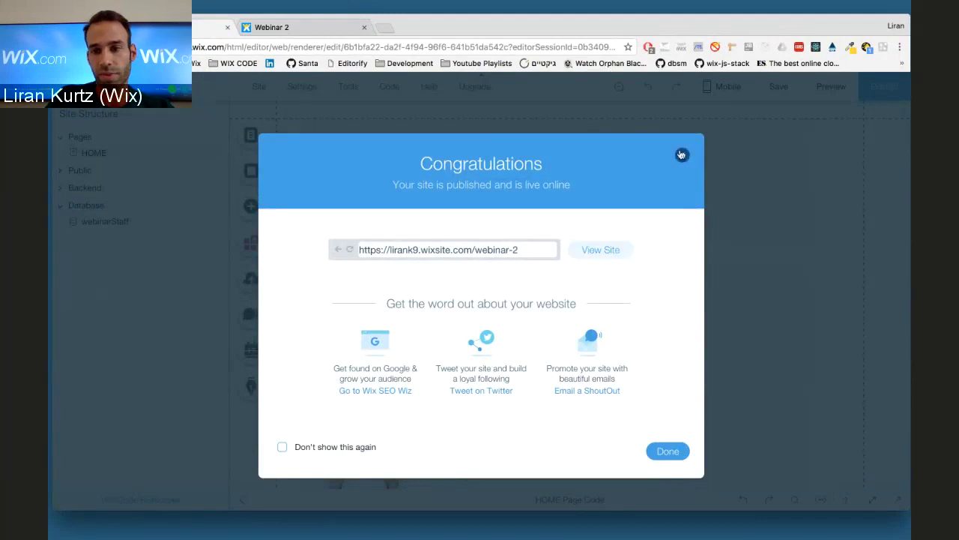
# Dismiss the publish confirmation and switch to editing the mobile layout.
pyautogui.click(682, 155)
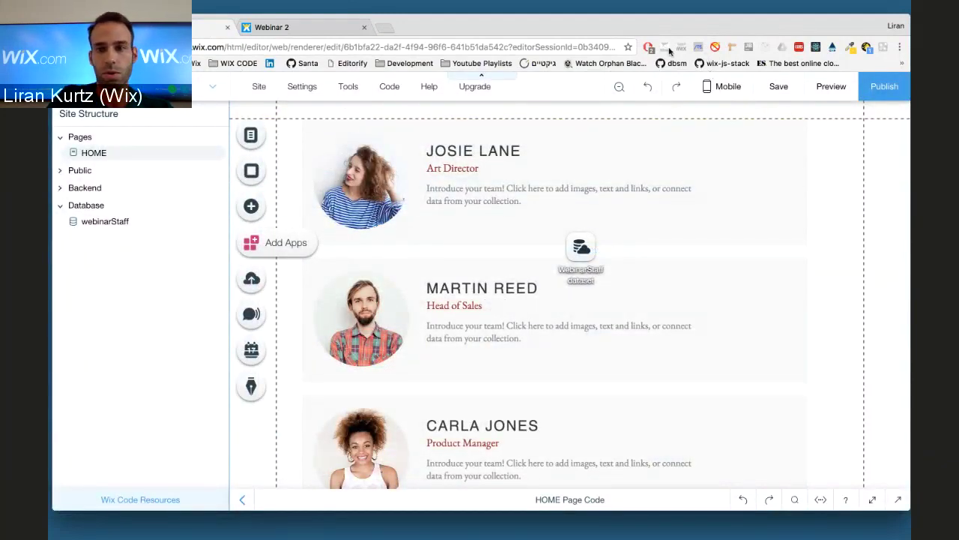
pyautogui.moveTo(725, 87)
pyautogui.click(561, 156)
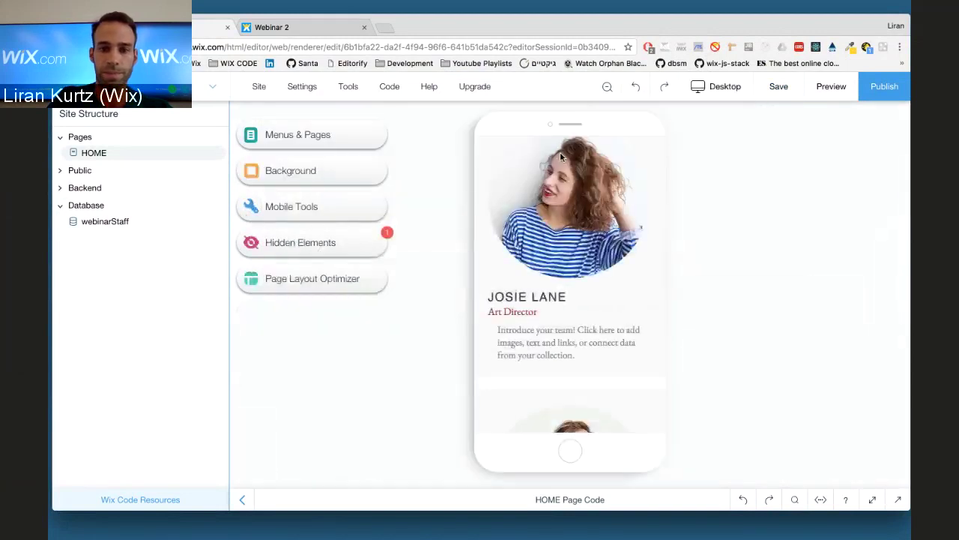
# Shrink the staff photo to 68×68, with the name beside it and Art Director below.
pyautogui.click(616, 219)
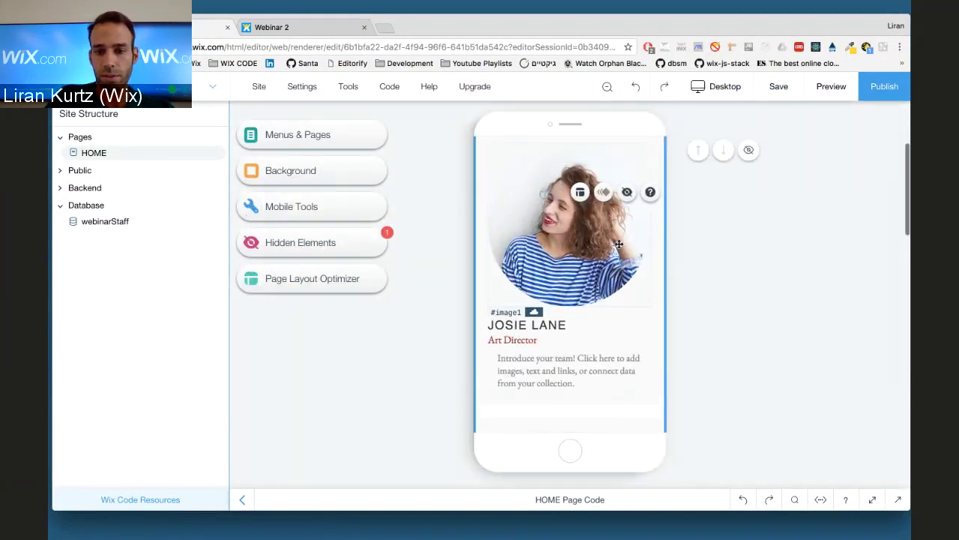
pyautogui.click(611, 249)
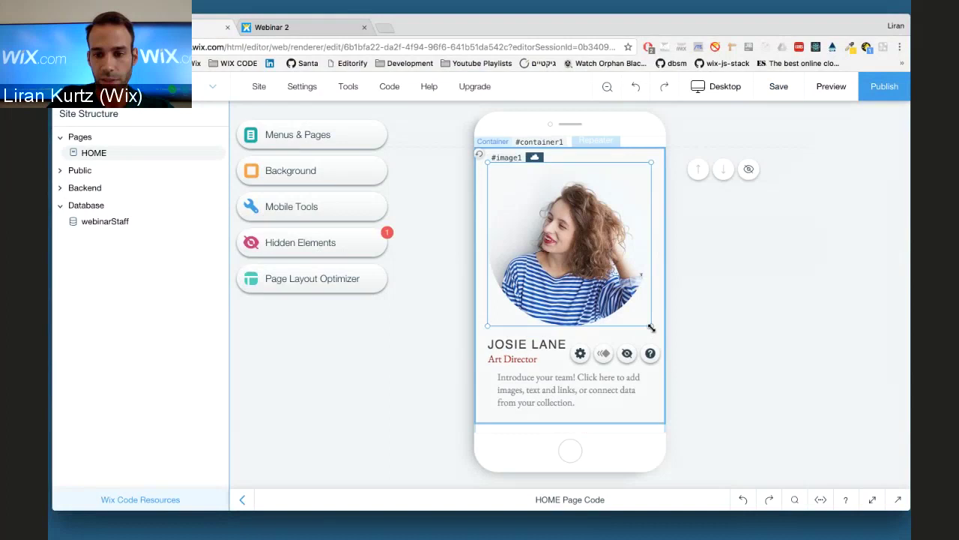
pyautogui.moveTo(650, 327); pyautogui.dragTo(500, 177)
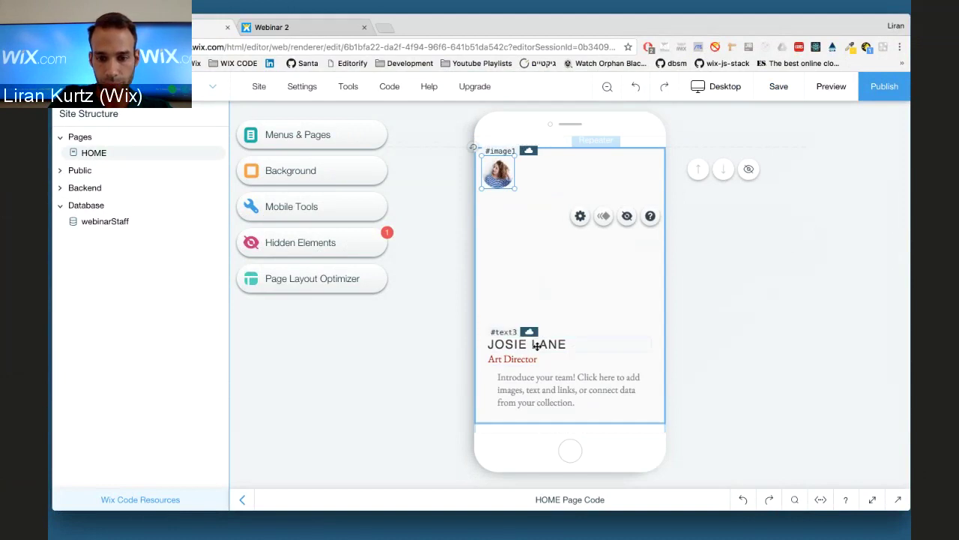
pyautogui.moveTo(537, 345); pyautogui.dragTo(571, 173)
pyautogui.moveTo(686, 174); pyautogui.dragTo(660, 173)
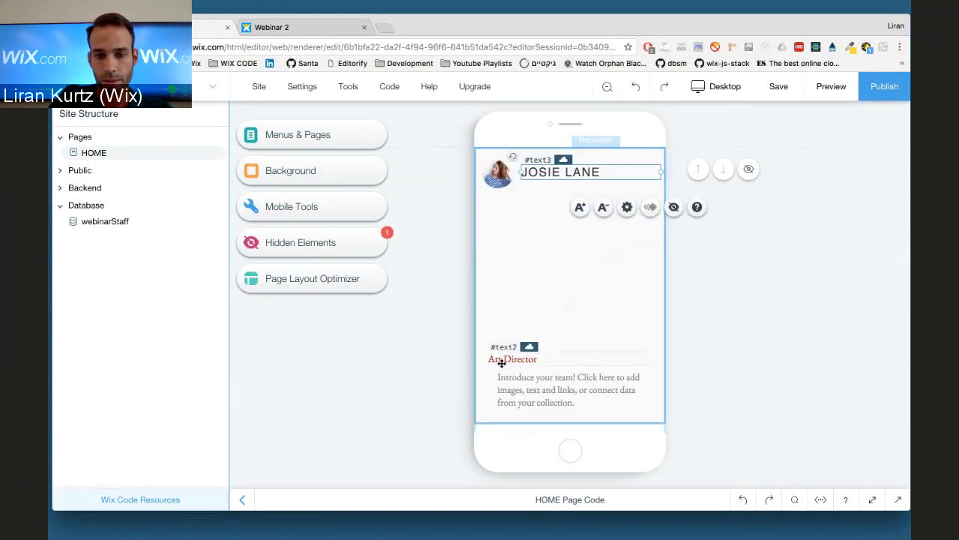
pyautogui.moveTo(503, 361); pyautogui.dragTo(500, 211)
# Move the intro text up under the title, shorten the staff card, and publish.
pyautogui.click(538, 391)
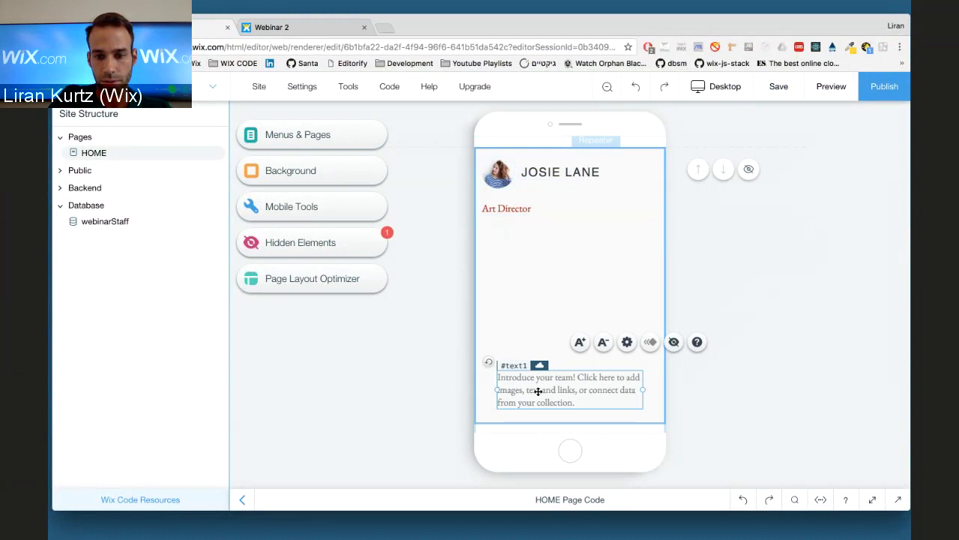
pyautogui.moveTo(538, 390); pyautogui.dragTo(522, 250)
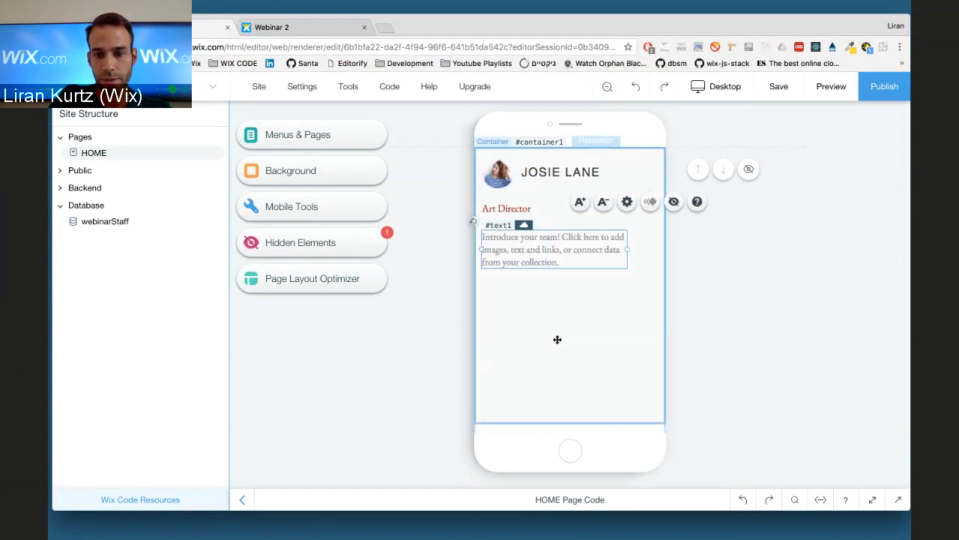
pyautogui.click(556, 337)
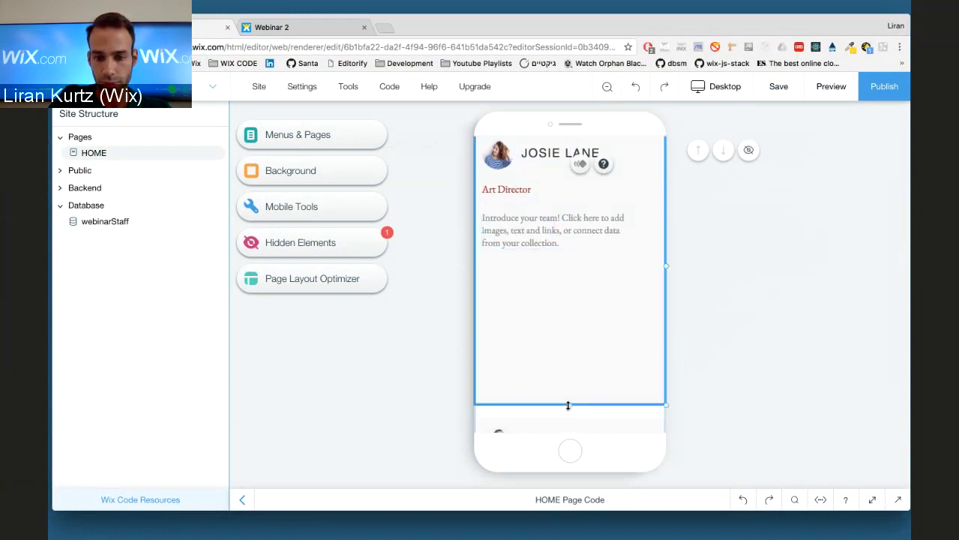
pyautogui.moveTo(568, 405); pyautogui.dragTo(553, 262)
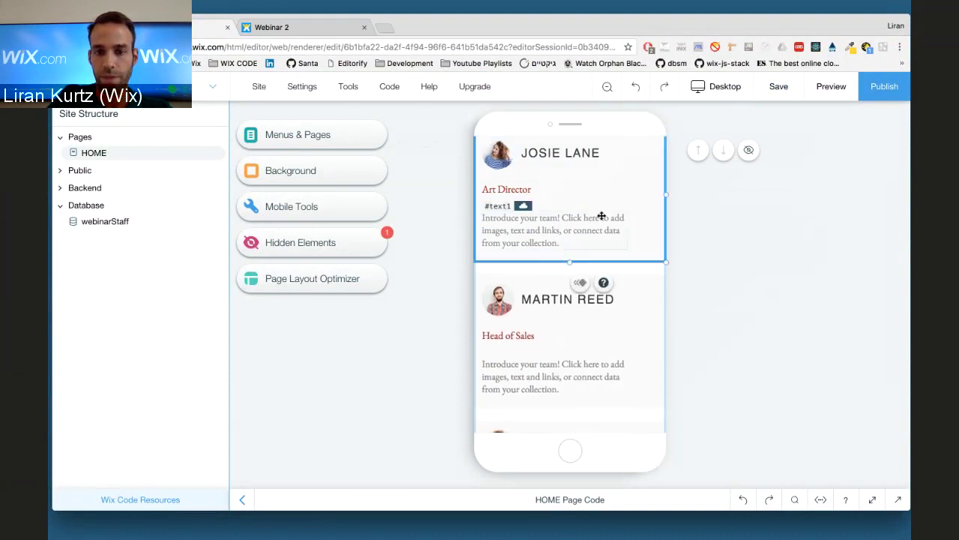
pyautogui.scroll(1, 601, 216)
pyautogui.click(891, 82)
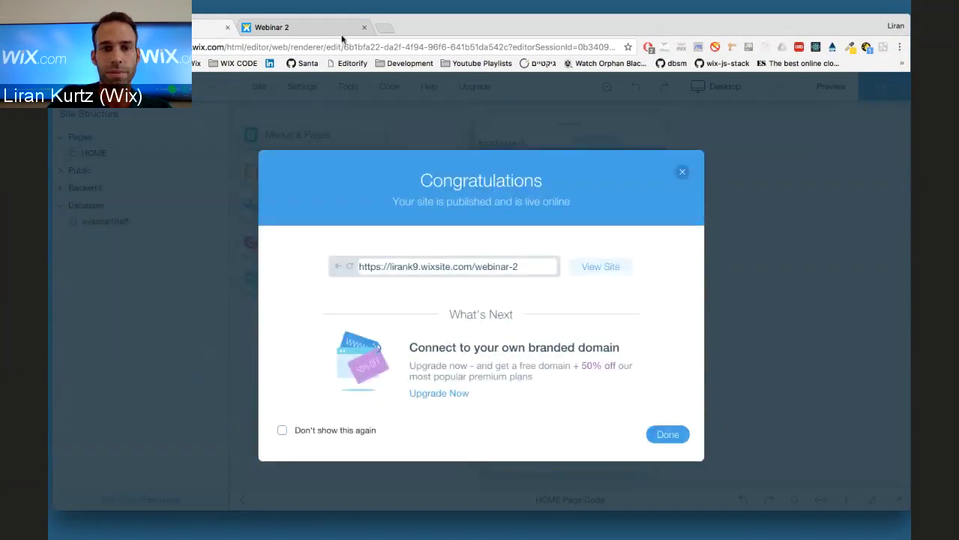
# View the live site, close the publish confirmation, and choose Edit Desktop View.
pyautogui.click(342, 33)
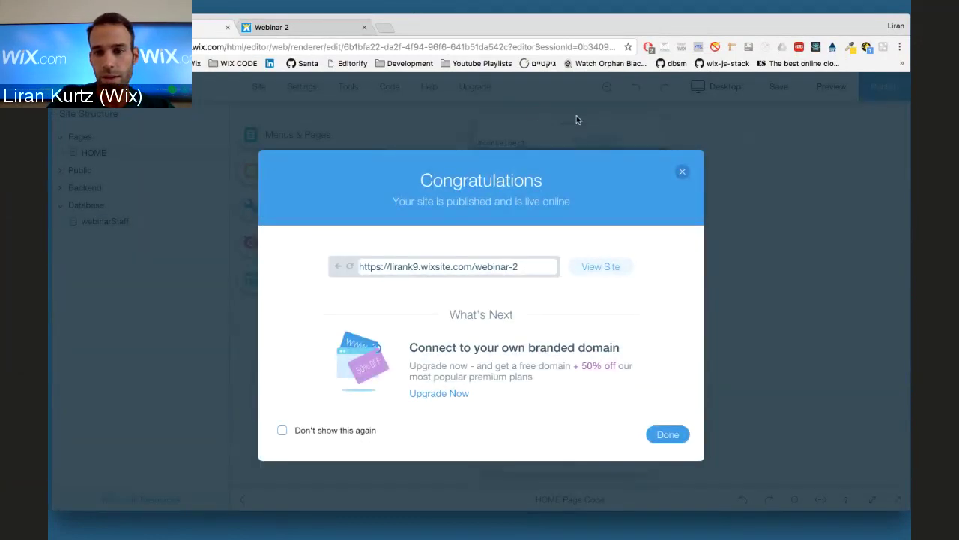
pyautogui.click(682, 171)
pyautogui.moveTo(713, 99)
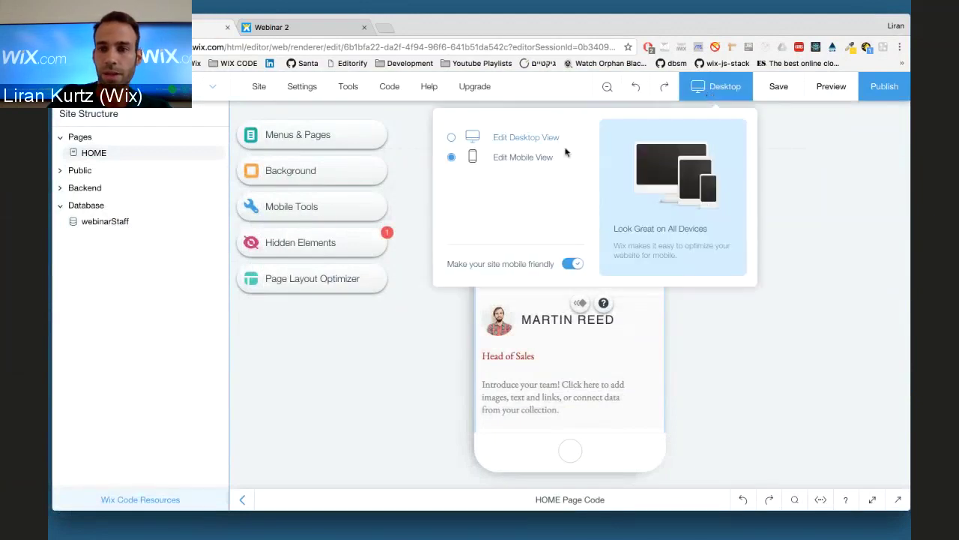
pyautogui.click(510, 136)
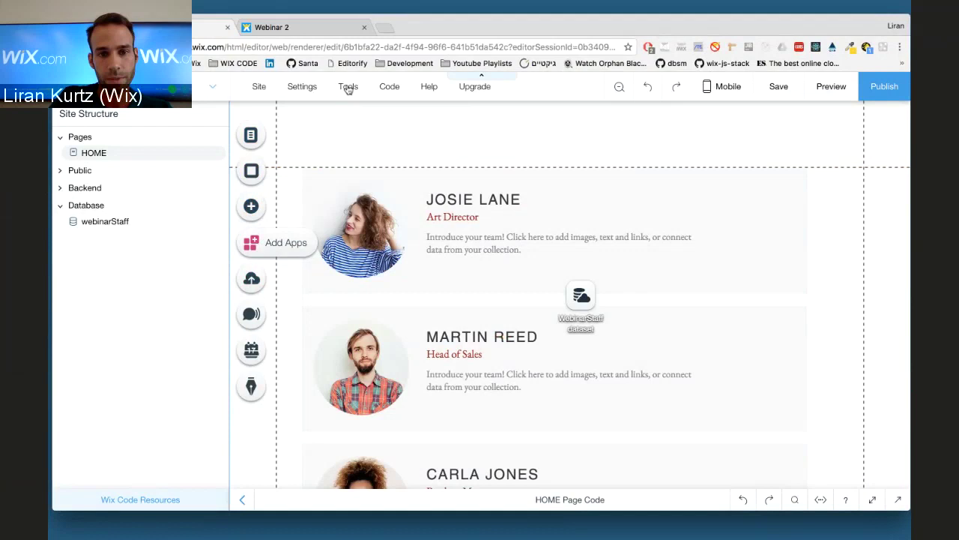
# In the Properties panel, give the intro text ID bioTxt and make it collapsed on load.
pyautogui.click(407, 240)
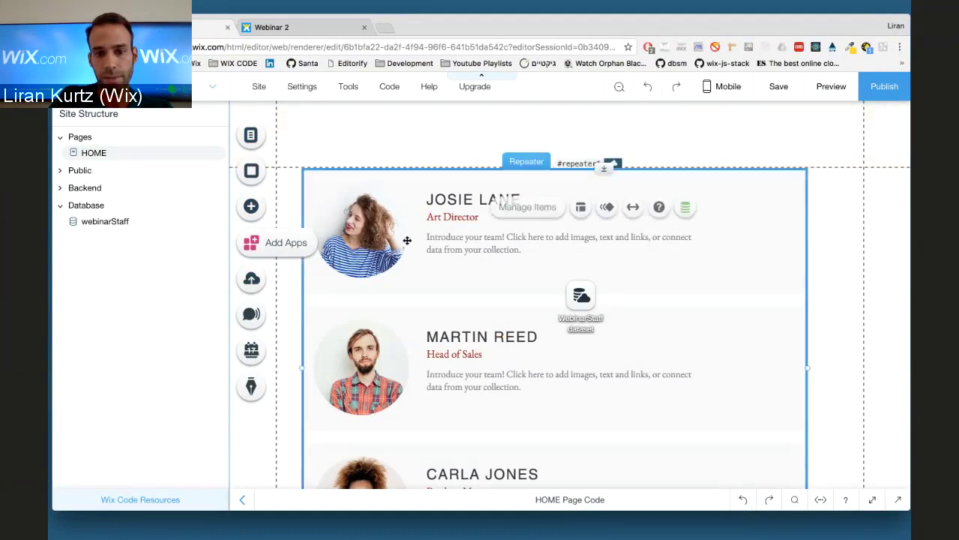
pyautogui.moveTo(348, 86)
pyautogui.click(367, 233)
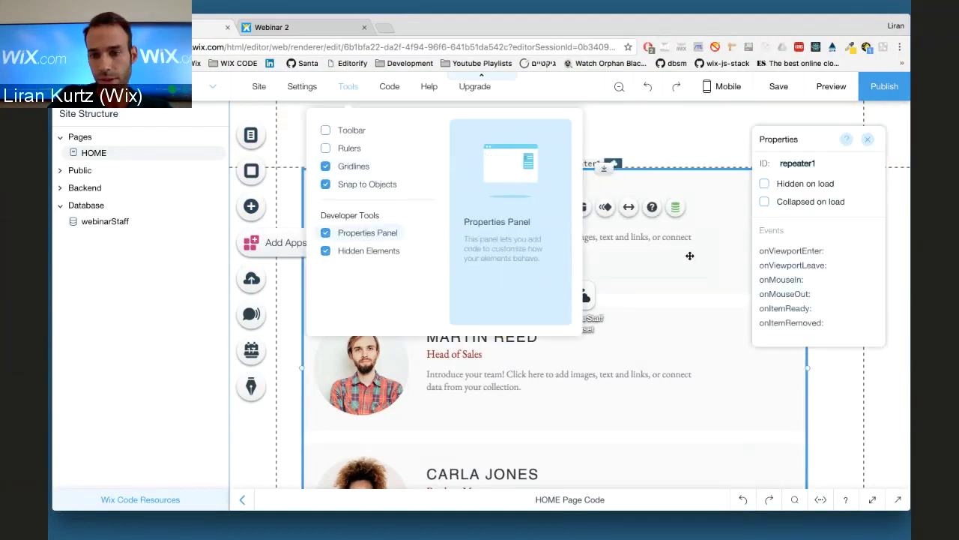
pyautogui.click(595, 251)
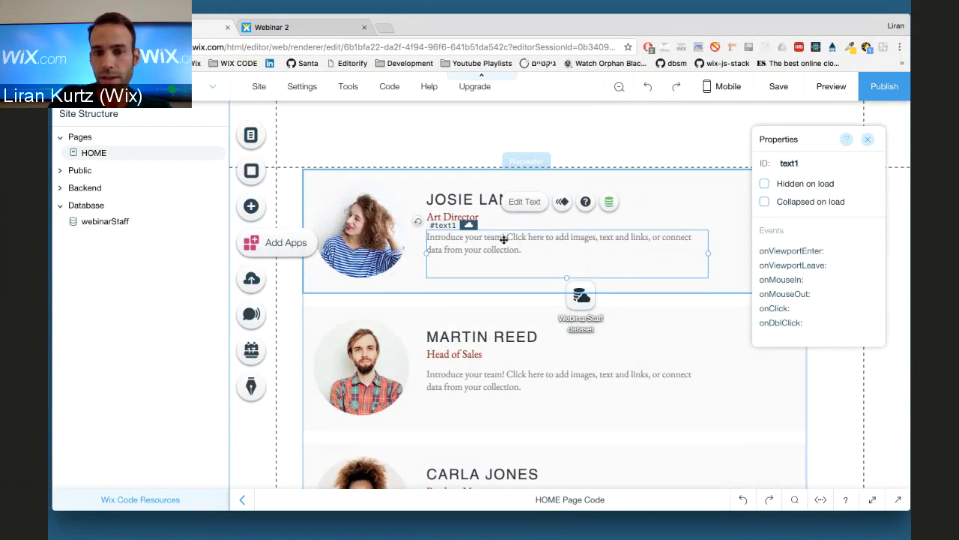
pyautogui.click(819, 165)
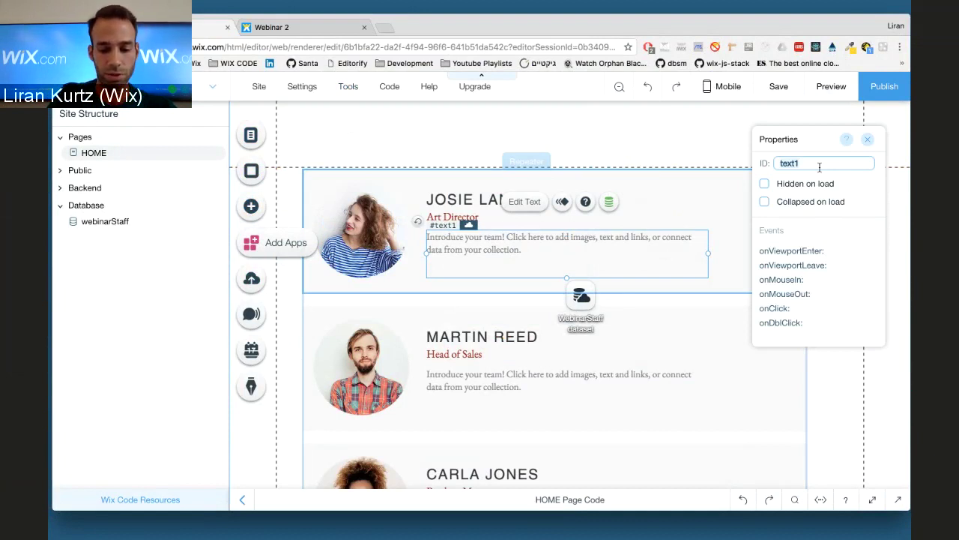
pyautogui.write('bioTxt')
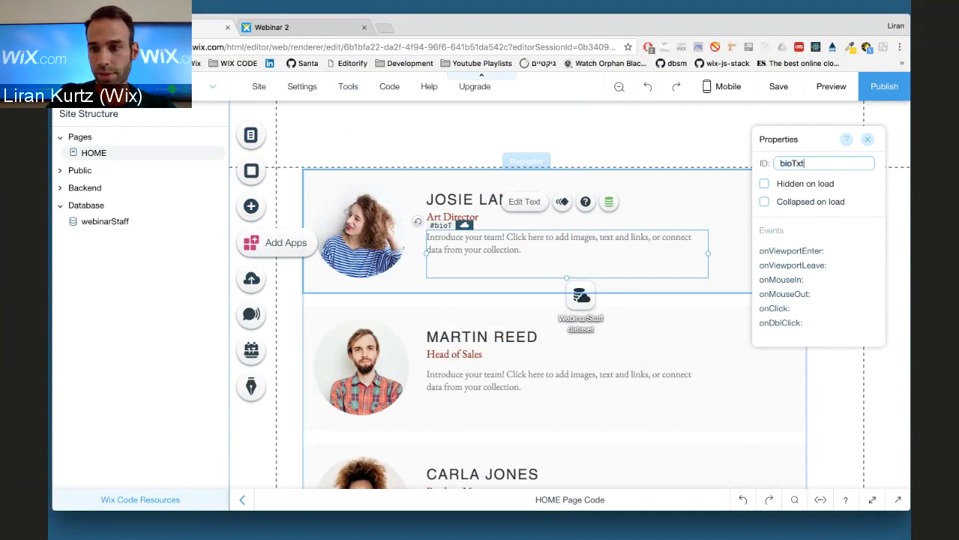
pyautogui.press('Return')
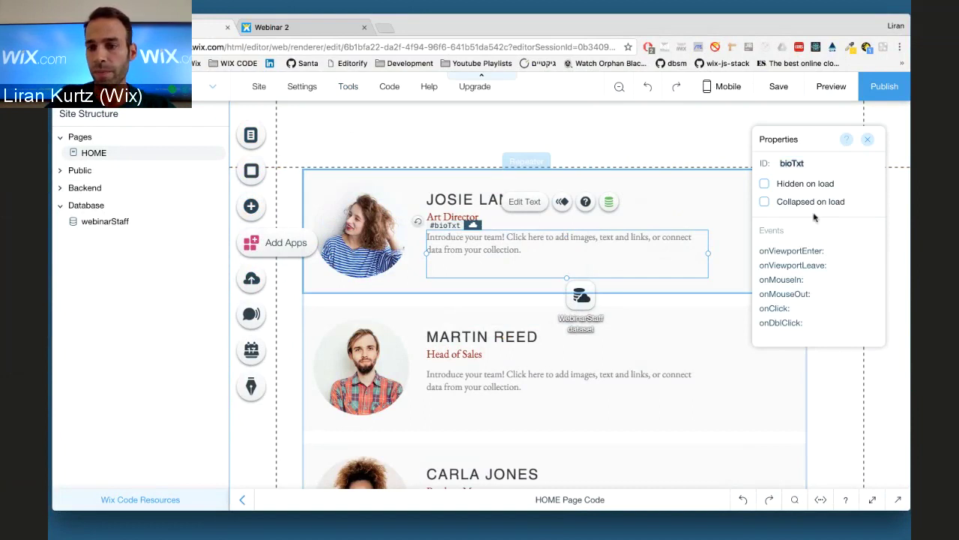
pyautogui.click(810, 202)
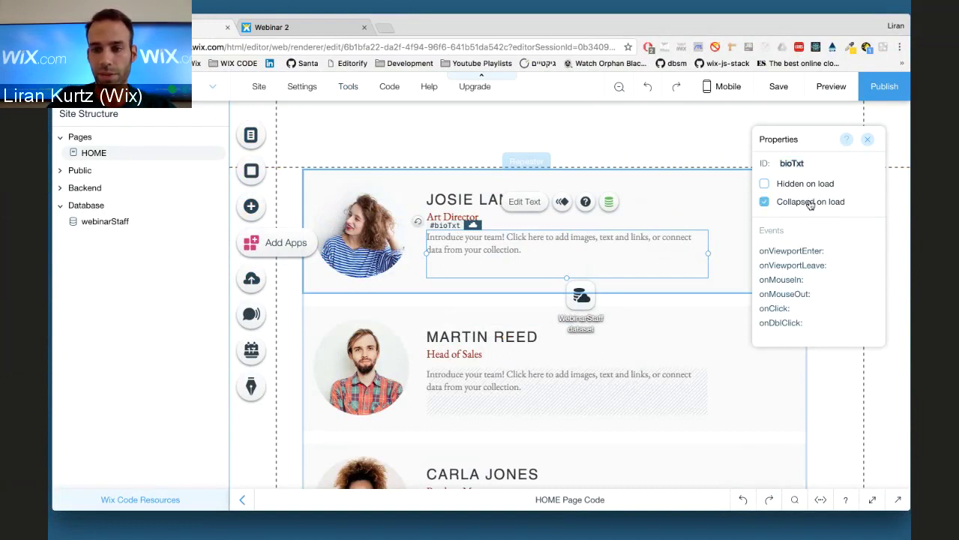
# Give the Art Director title ID jobTxt, also collapsed on load.
pyautogui.click(491, 217)
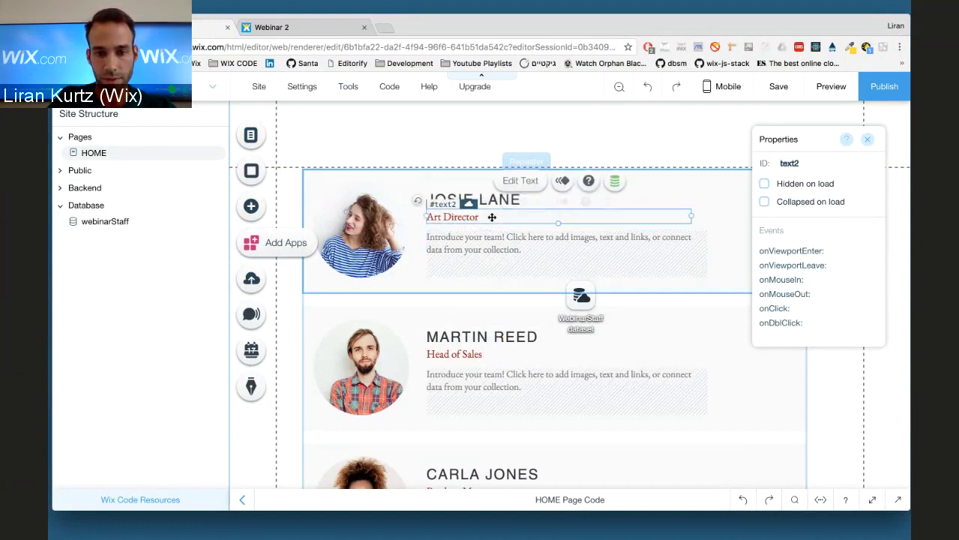
pyautogui.click(799, 162)
pyautogui.write('jo')
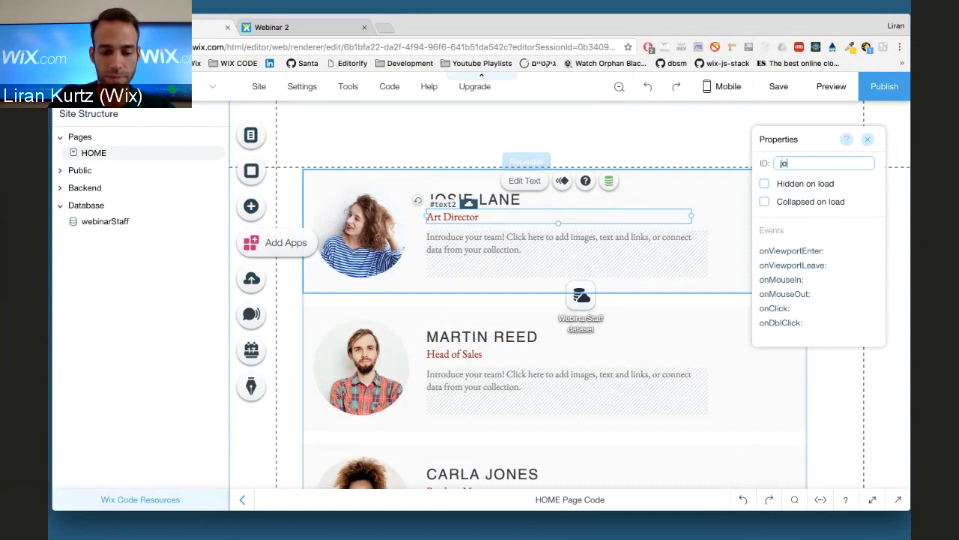
pyautogui.write('bTxt')
pyautogui.click(812, 202)
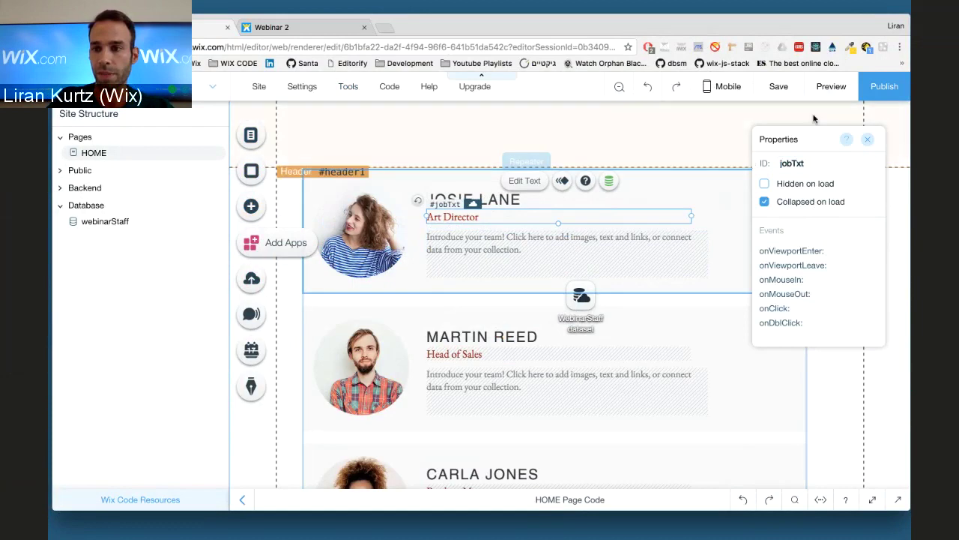
# Publish, then reload the live page at phone and desktop widths showing only photos and names.
pyautogui.click(884, 87)
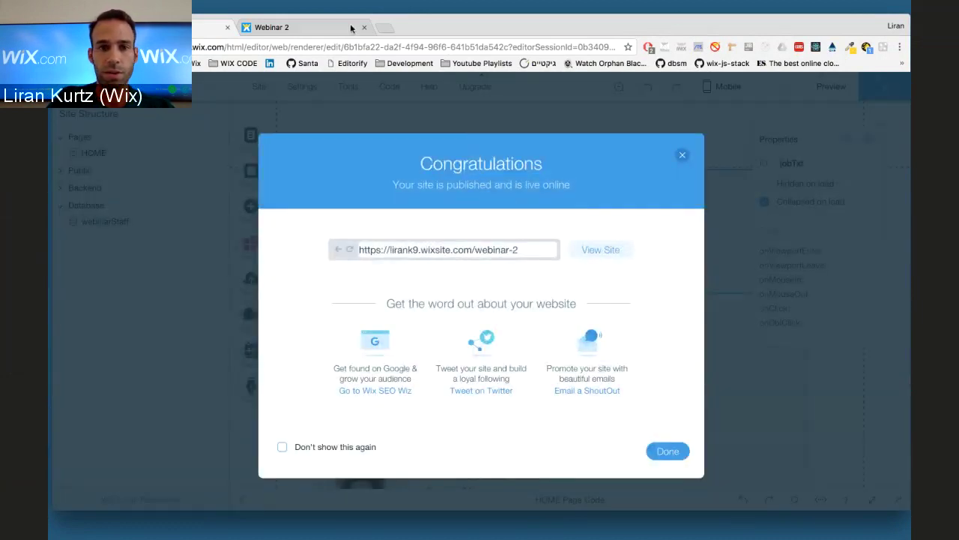
pyautogui.click(326, 34)
pyautogui.press('super+r')
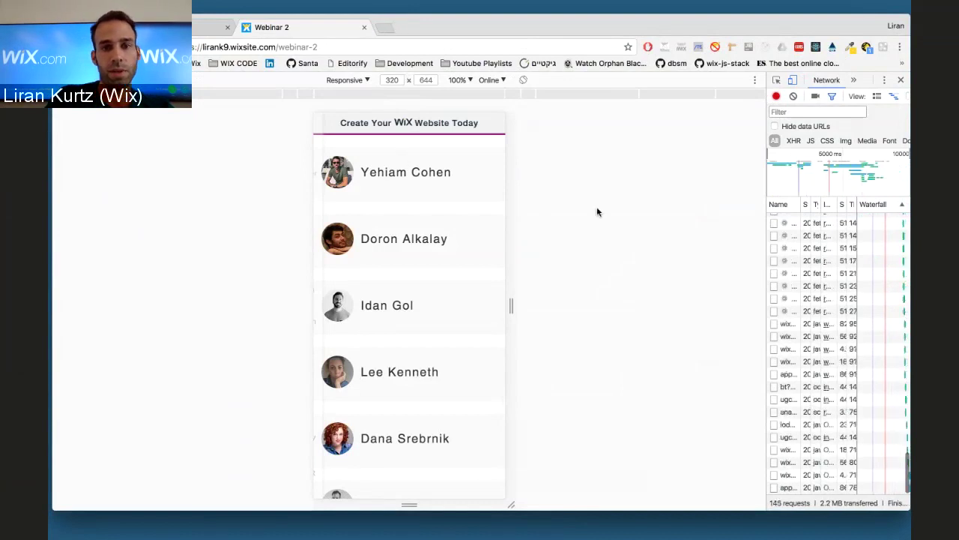
pyautogui.click(792, 80)
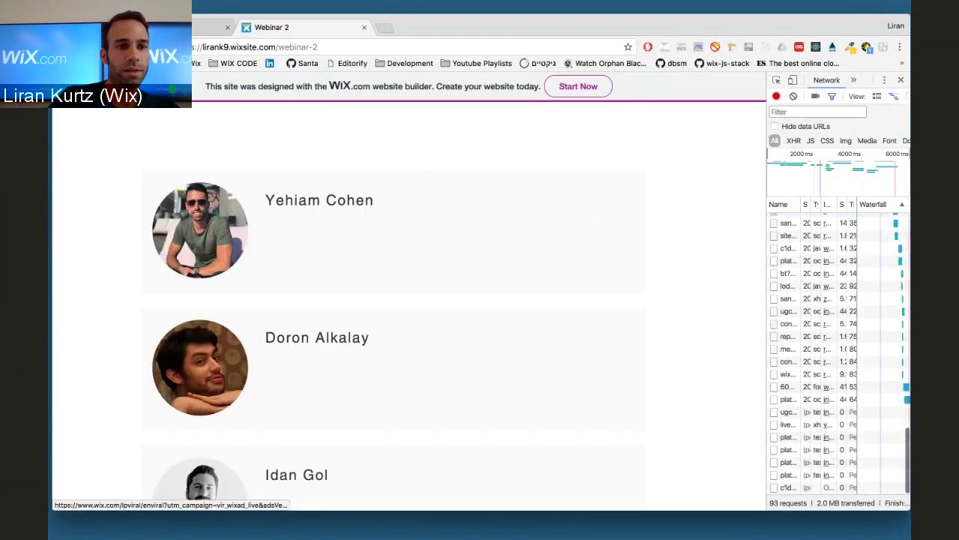
pyautogui.hotkey('ctrl', 'shift', 'Tab')
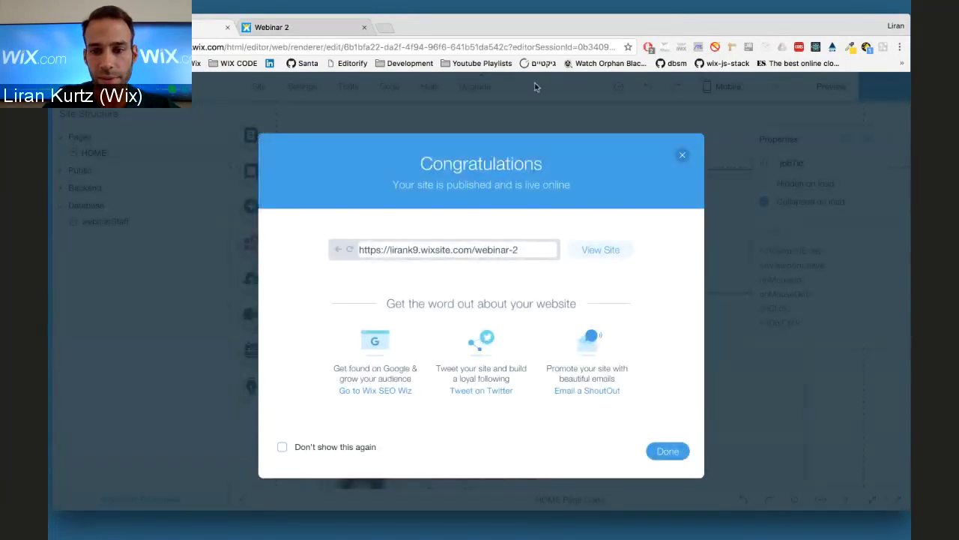
# Open the HOME page code panel and show repeater1's properties and events beside it.
pyautogui.click(682, 154)
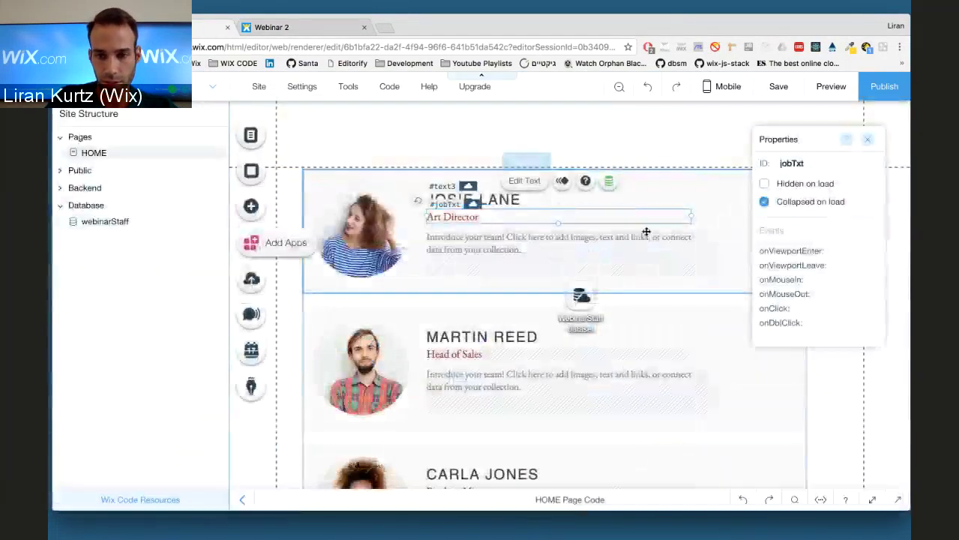
pyautogui.moveTo(518, 500); pyautogui.dragTo(527, 315)
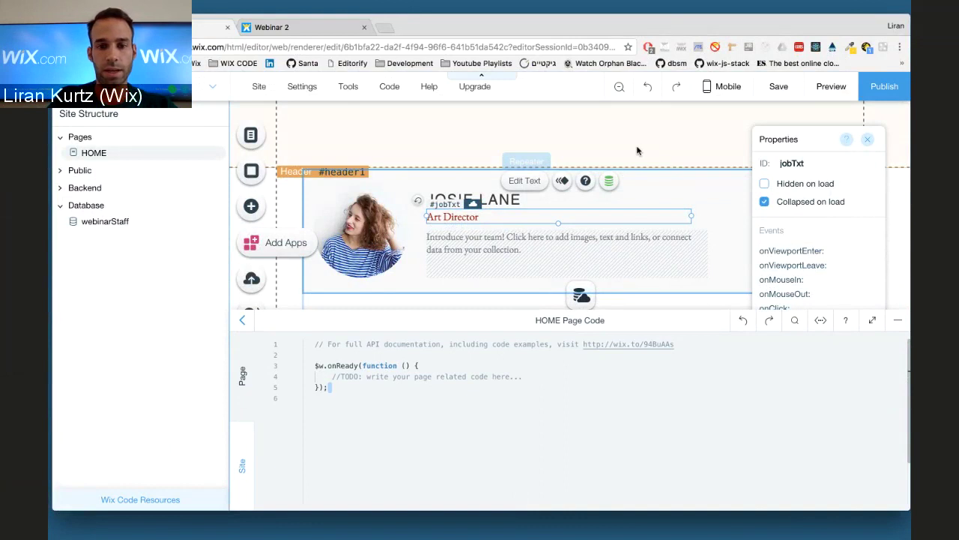
pyautogui.click(723, 208)
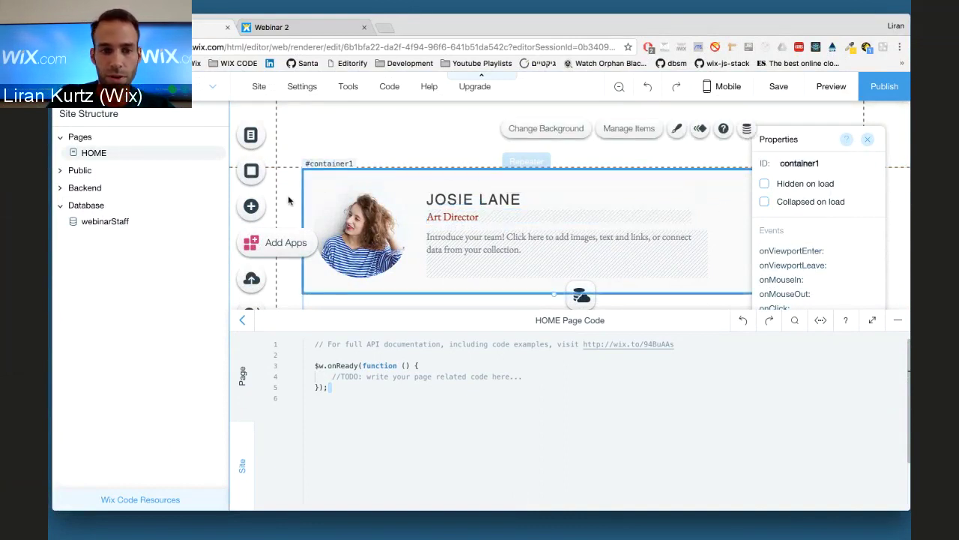
pyautogui.click(867, 139)
pyautogui.click(865, 194)
pyautogui.click(765, 212)
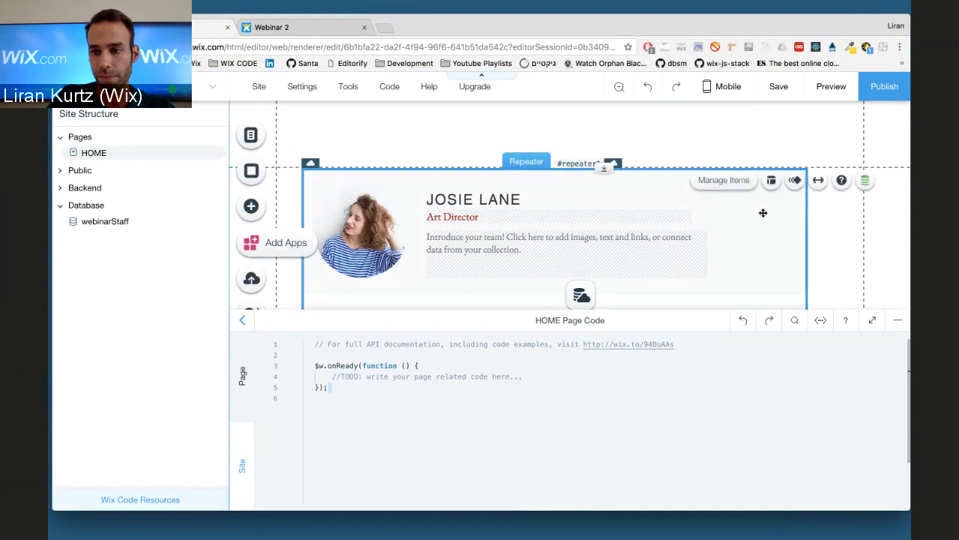
pyautogui.moveTo(341, 93)
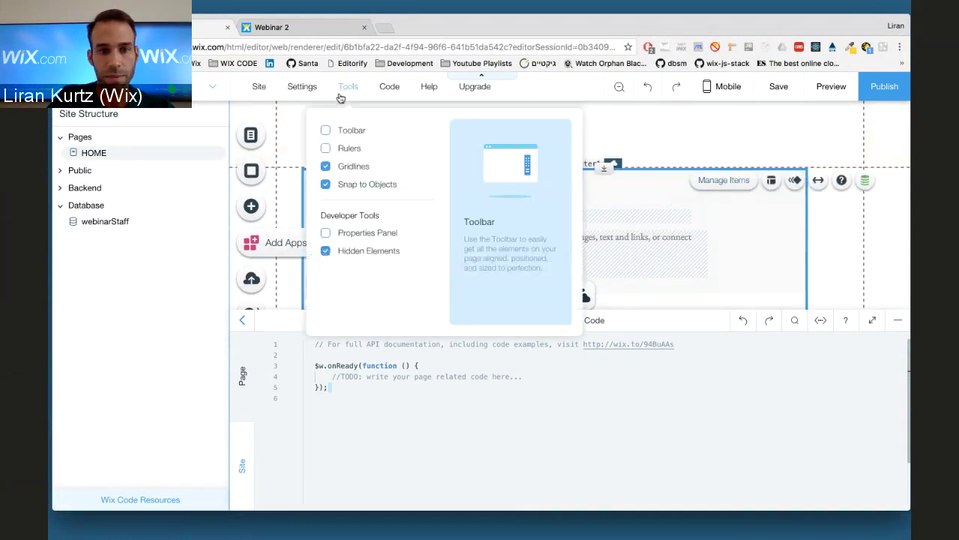
pyautogui.click(361, 233)
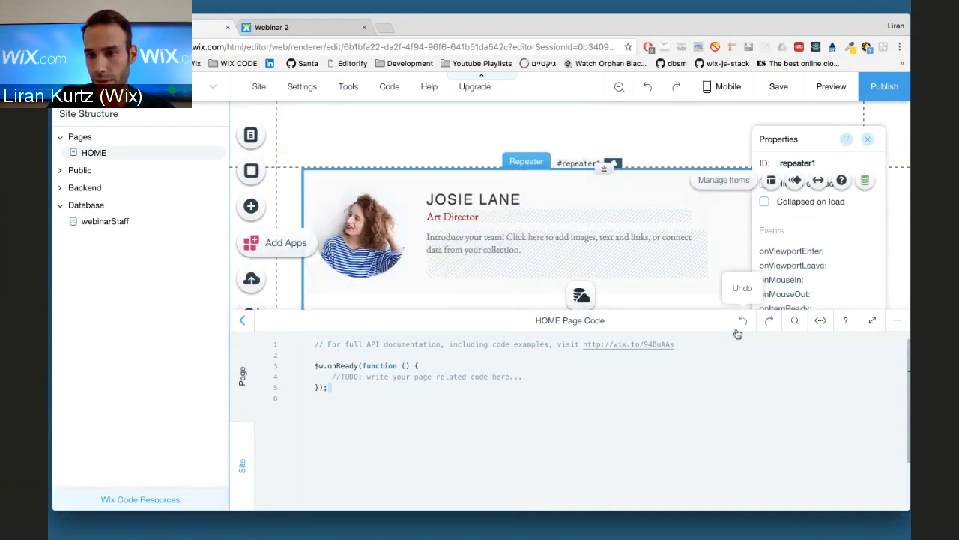
pyautogui.moveTo(717, 315); pyautogui.dragTo(717, 350)
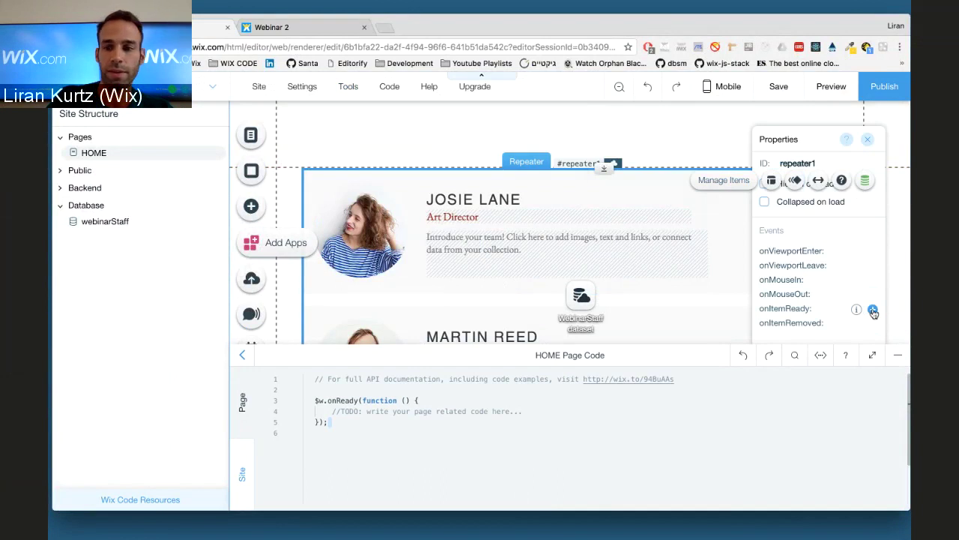
# Add the repeater1_itemReady onItemReady handler and begin typing import wixWindow from 'wix-window'.
pyautogui.click(873, 311)
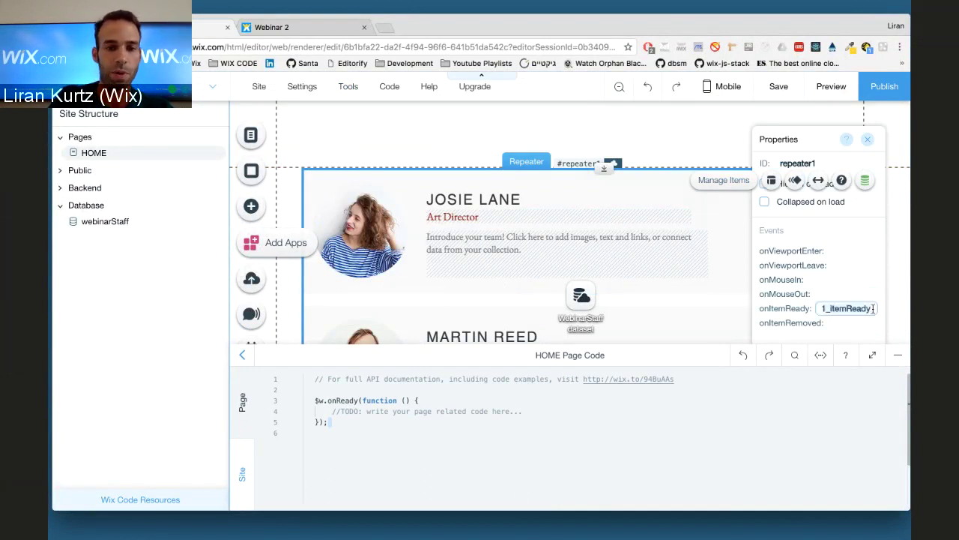
pyautogui.press('Return')
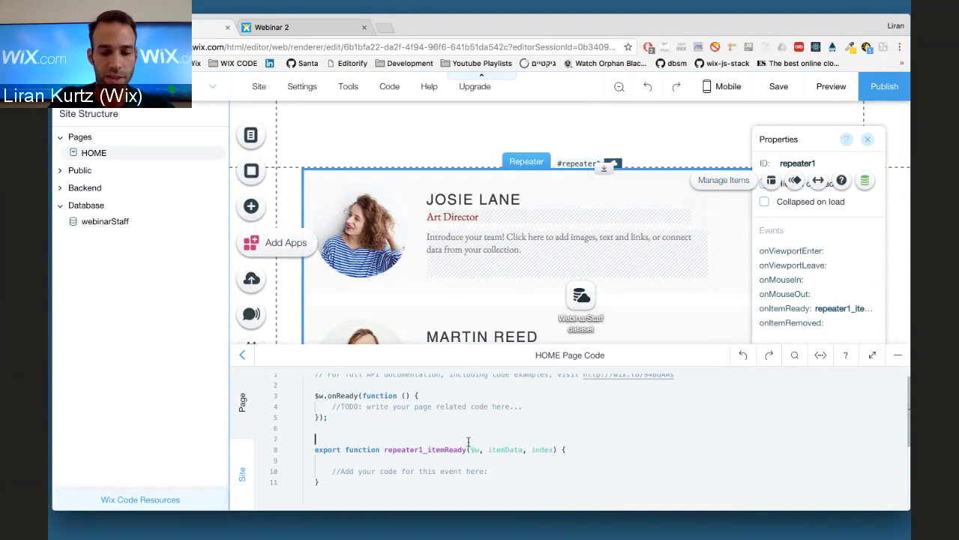
pyautogui.click(468, 441)
pyautogui.write('import')
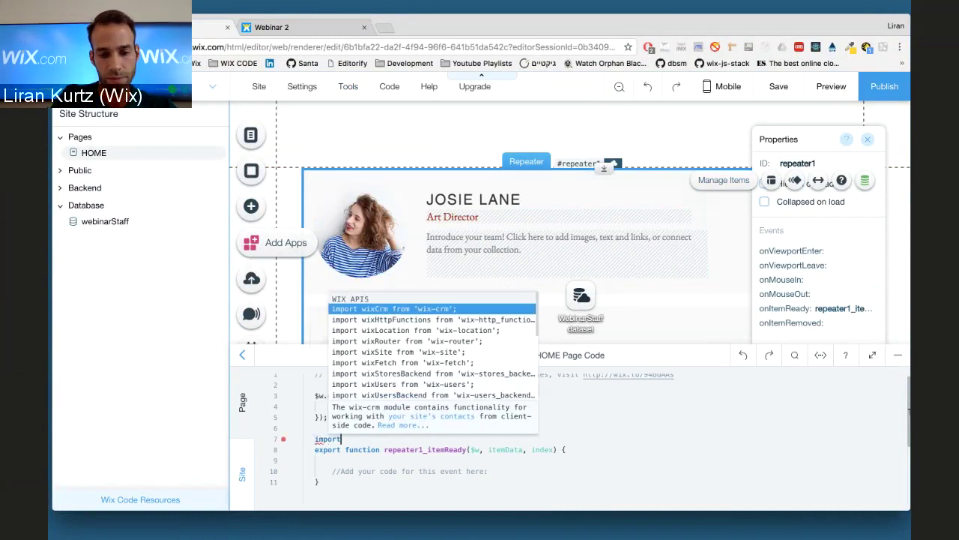
pyautogui.write(' wixWi')
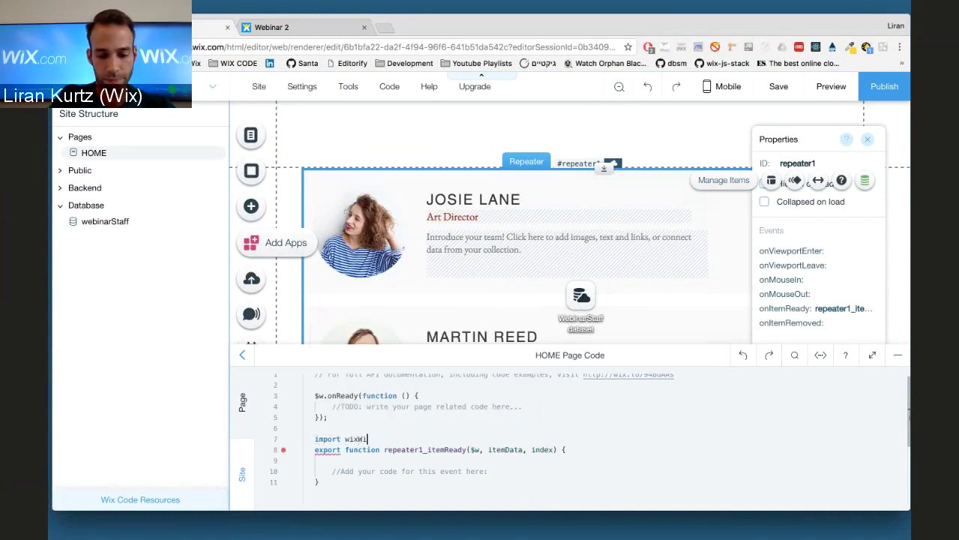
pyautogui.write("ndow from '")
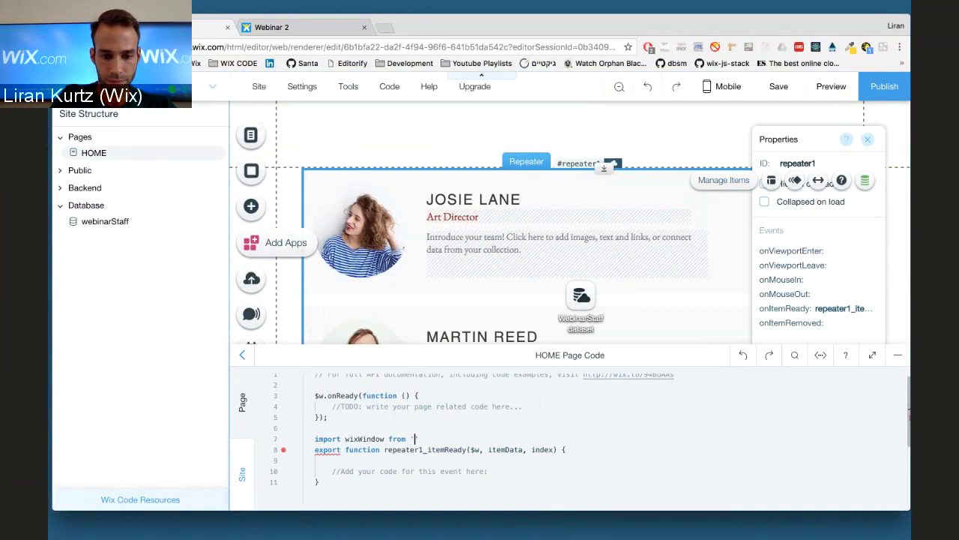
pyautogui.write("wix-window';")
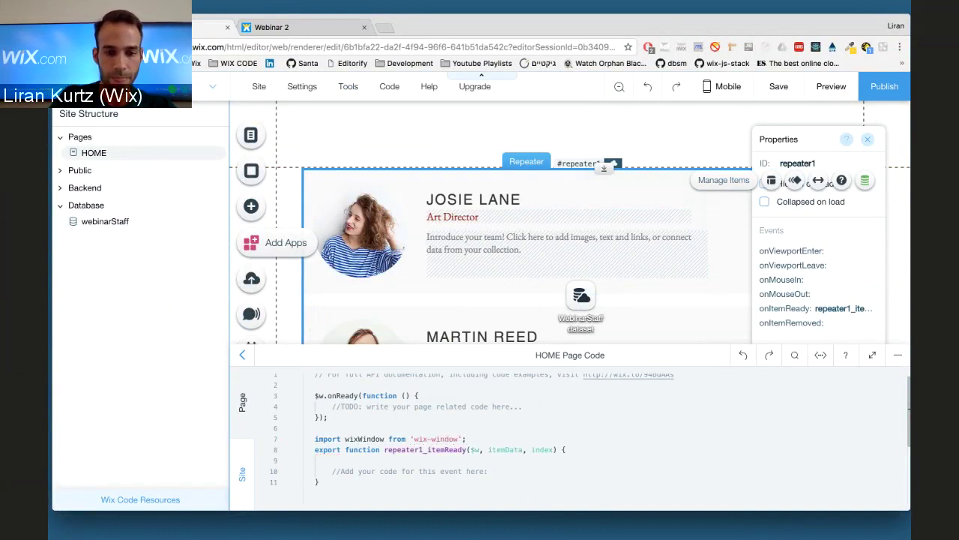
# Replace the placeholder comment with if (wixWindow.formFactor === 'Desktop') { } else { }.
pyautogui.hotkey('shift', 'Up')
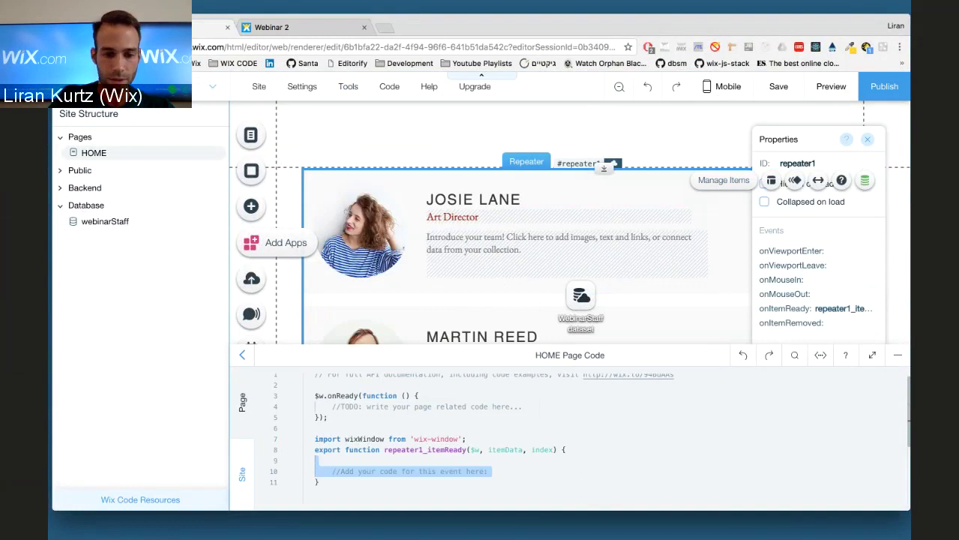
pyautogui.press('BackSpace')
pyautogui.write('if ()')
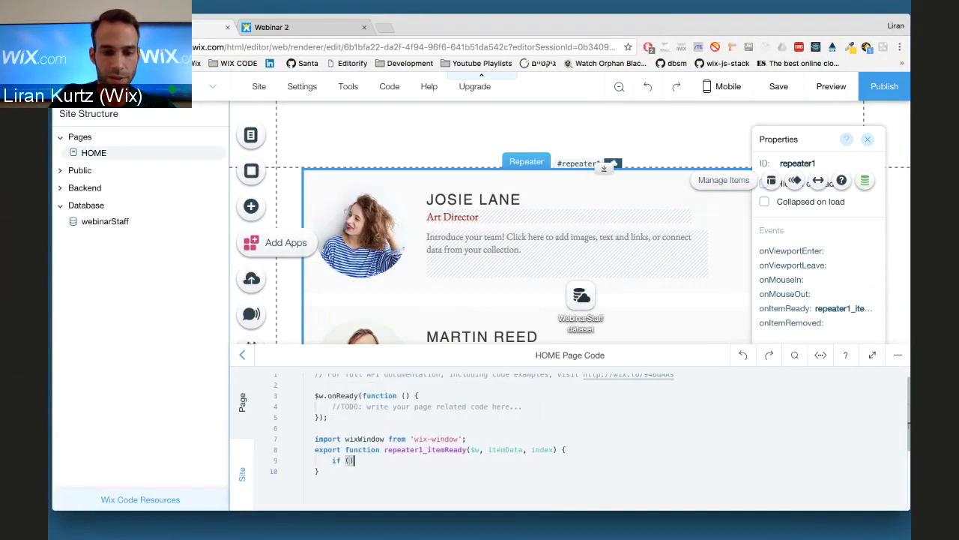
pyautogui.write('wixWindow.fo')
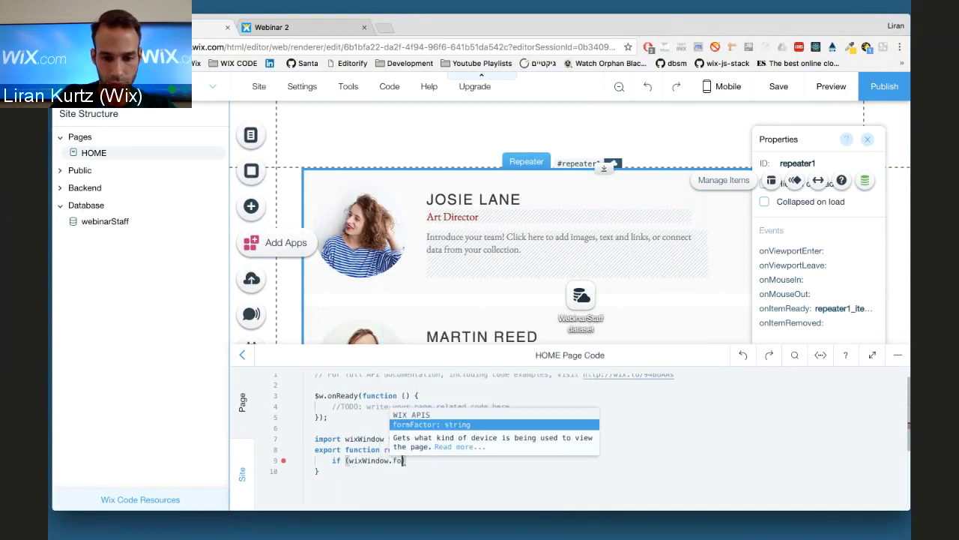
pyautogui.press('Return')
pyautogui.write("=== 'Des")
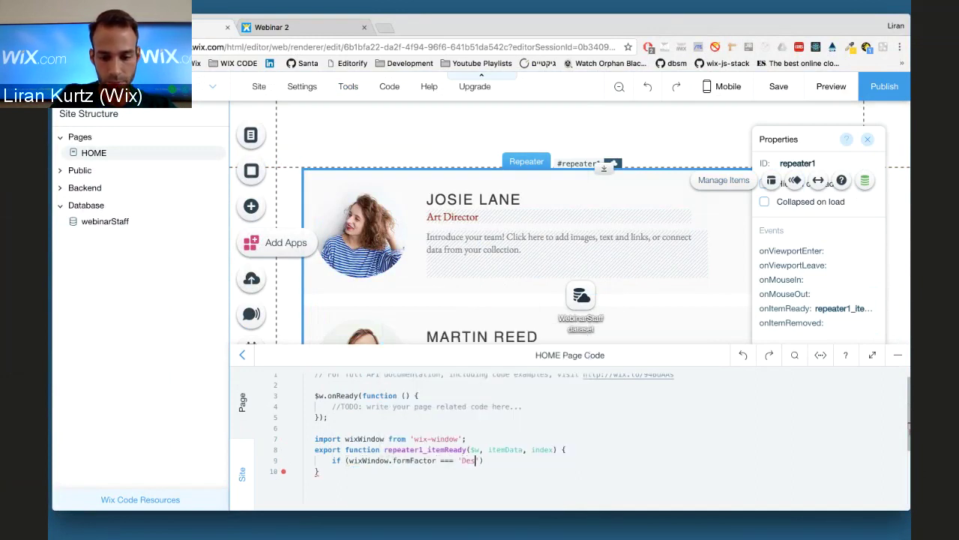
pyautogui.write("ktop')")
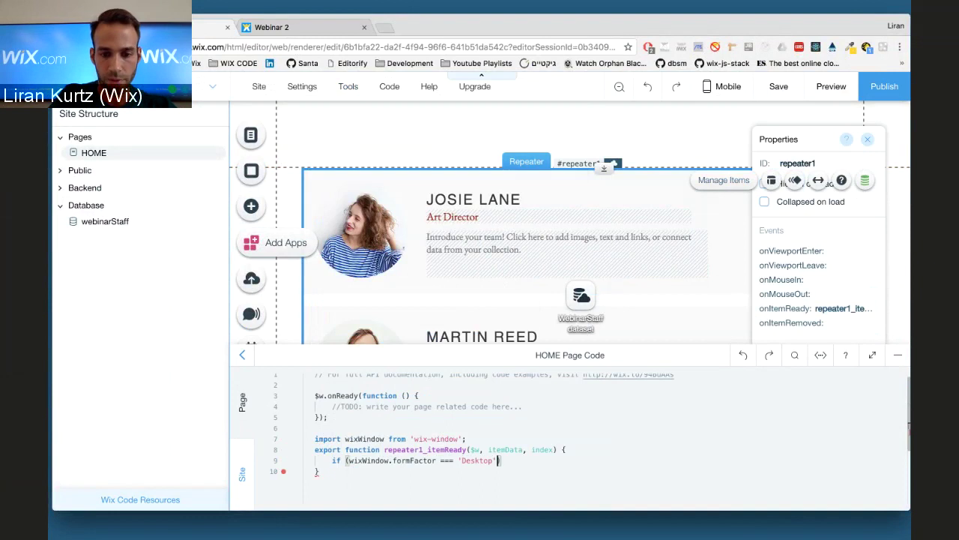
pyautogui.write(' {')
pyautogui.press('Return')
pyautogui.press('Down')
pyautogui.press('End')
pyautogui.write('e')
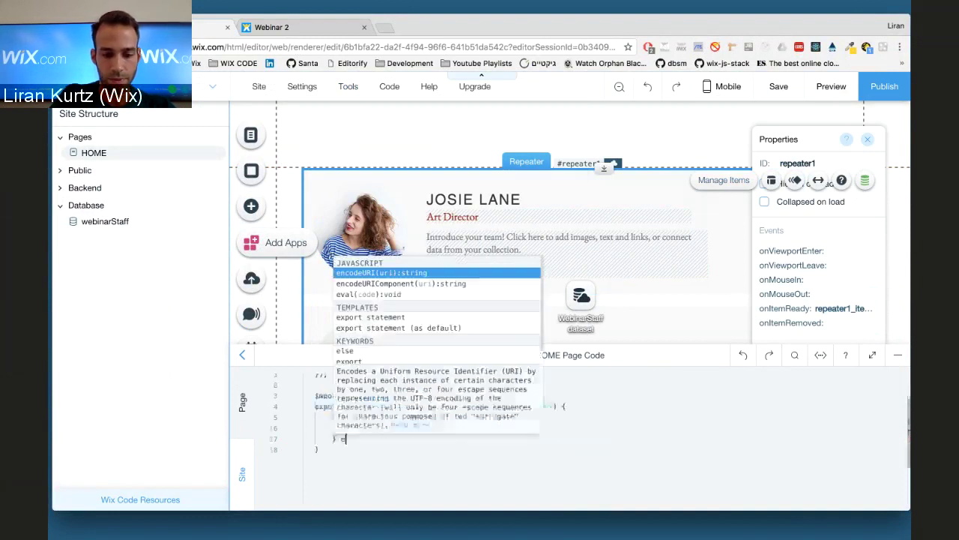
pyautogui.write('lse {')
pyautogui.press('Return')
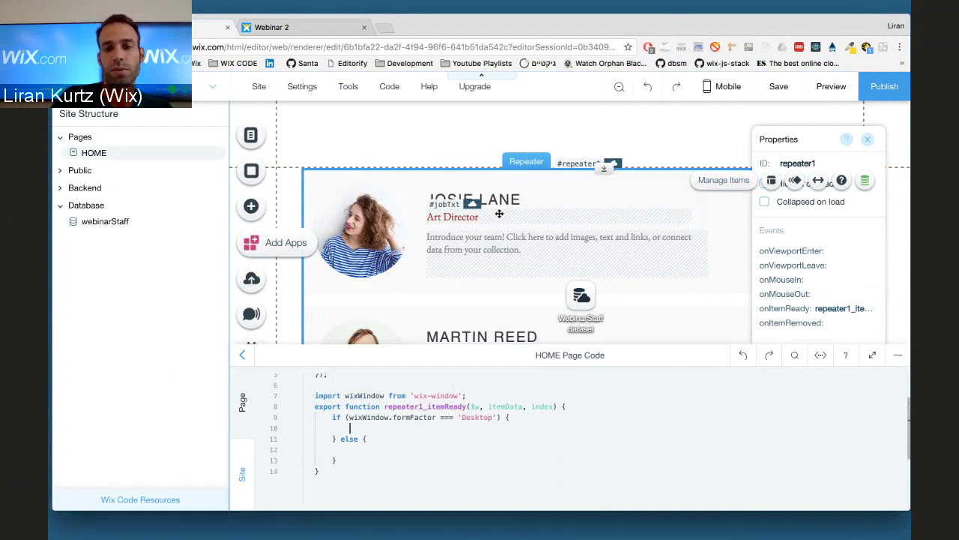
# Check the text IDs, then add $w('#jobTxt').expand(); inside the Desktop branch.
pyautogui.click(500, 214)
pyautogui.click(488, 245)
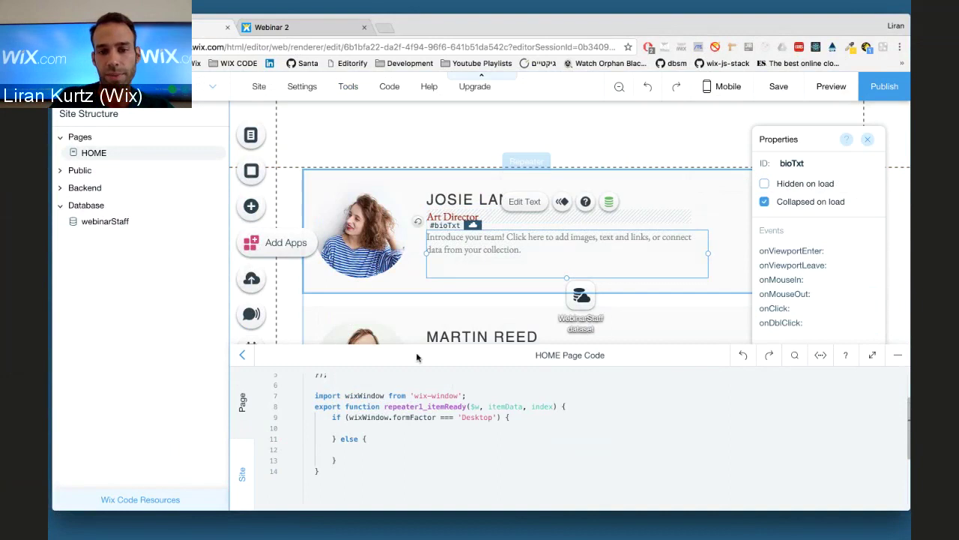
pyautogui.click(390, 429)
pyautogui.write('$')
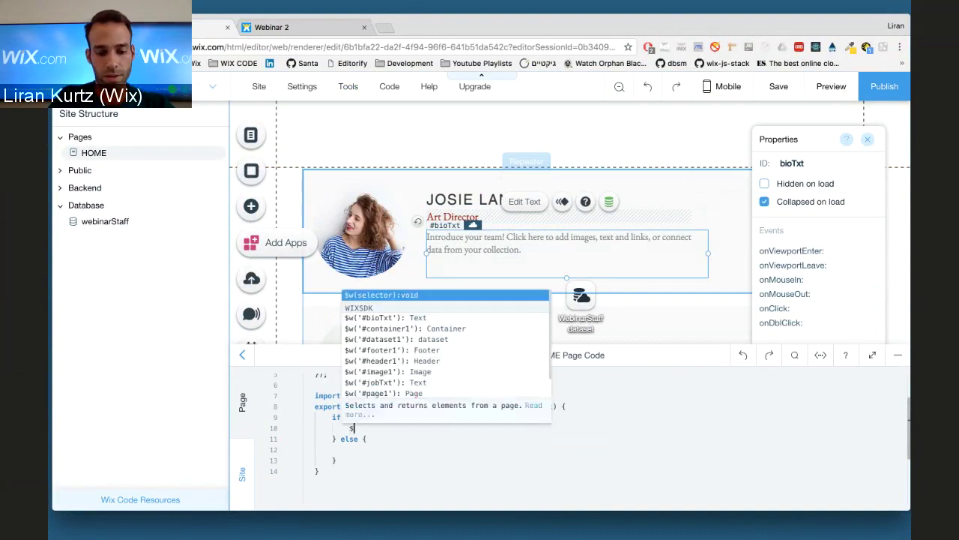
pyautogui.write("w('")
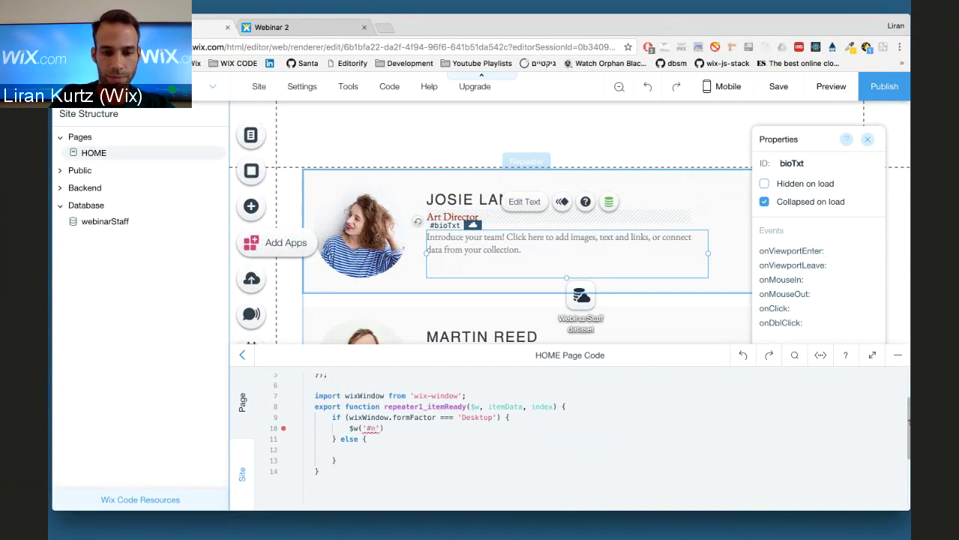
pyautogui.write('#')
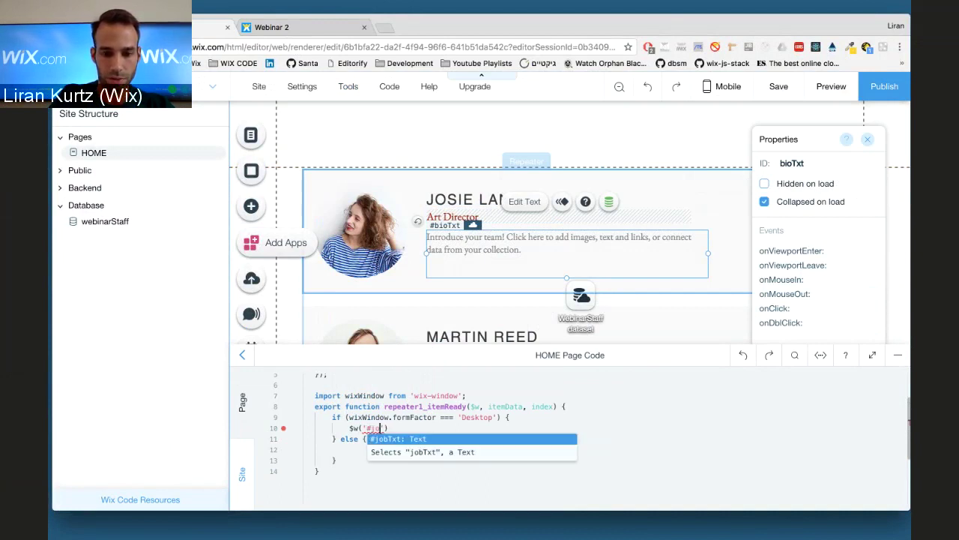
pyautogui.press('Down')
pyautogui.press('Return')
pyautogui.write('.ex')
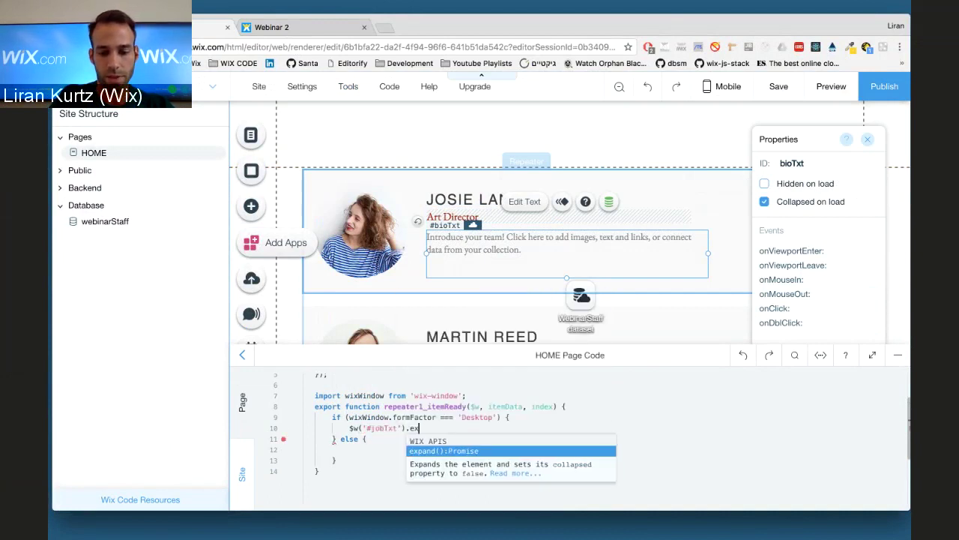
pyautogui.press('Return')
pyautogui.write(';')
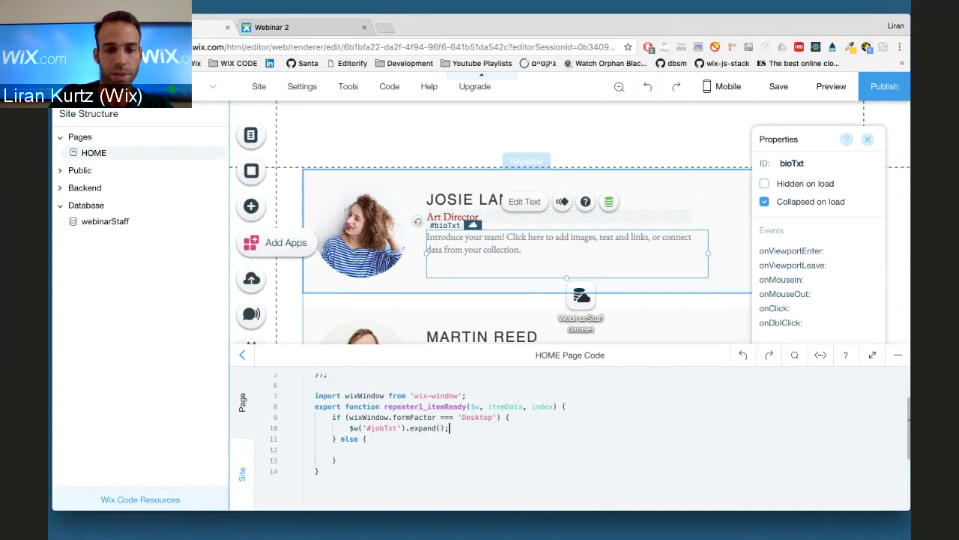
pyautogui.press('Return')
# Add $w('#bioTxt').expand(); below it and publish the site.
pyautogui.write('$w(')
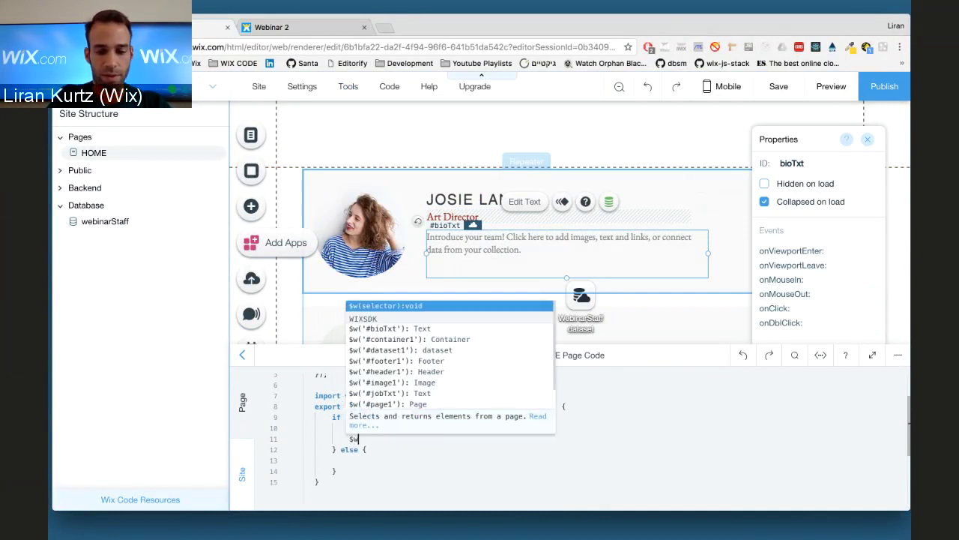
pyautogui.write("'")
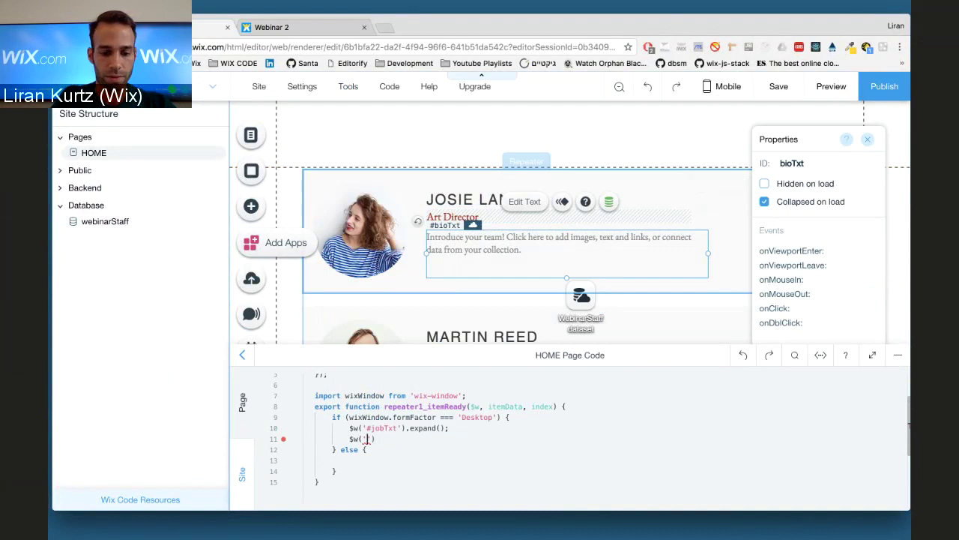
pyautogui.write('#b')
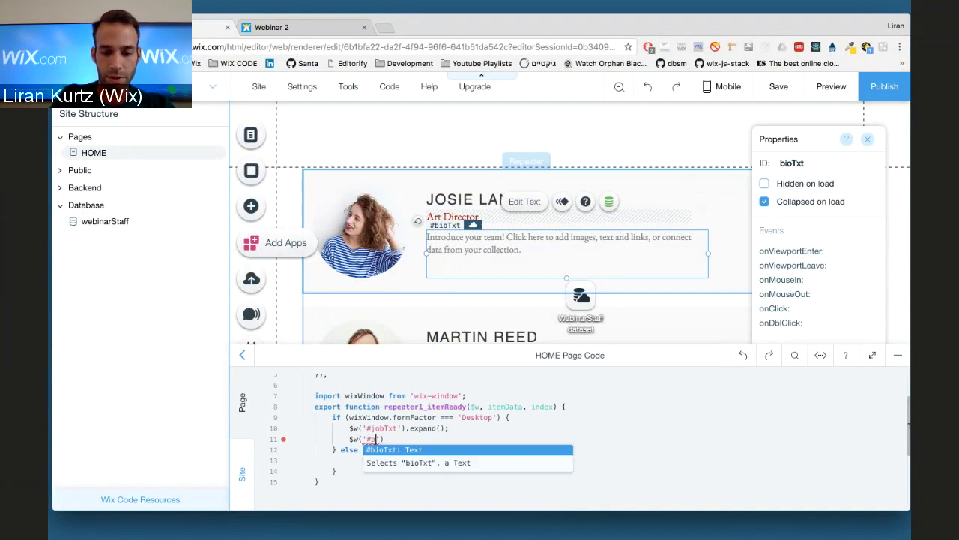
pyautogui.press('Return')
pyautogui.press('End')
pyautogui.write('.e')
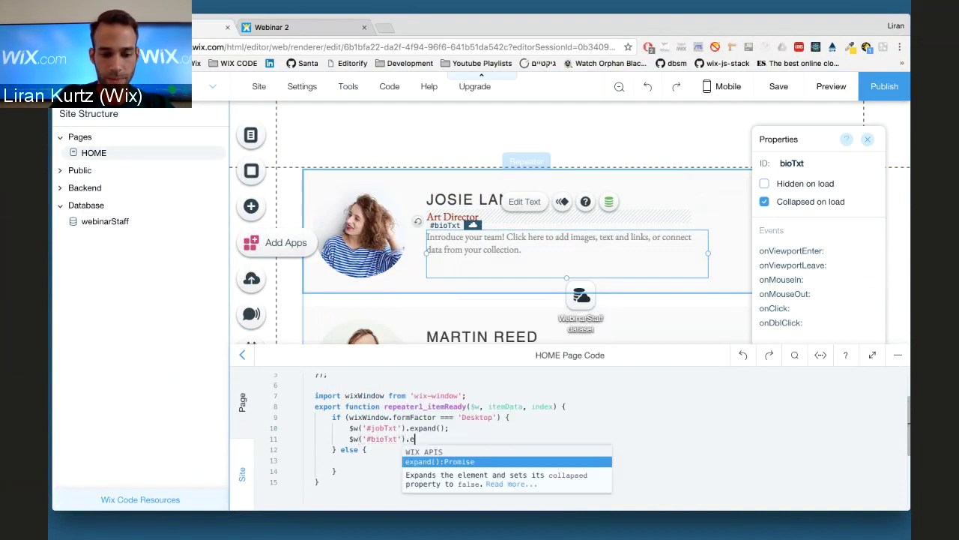
pyautogui.write('xap')
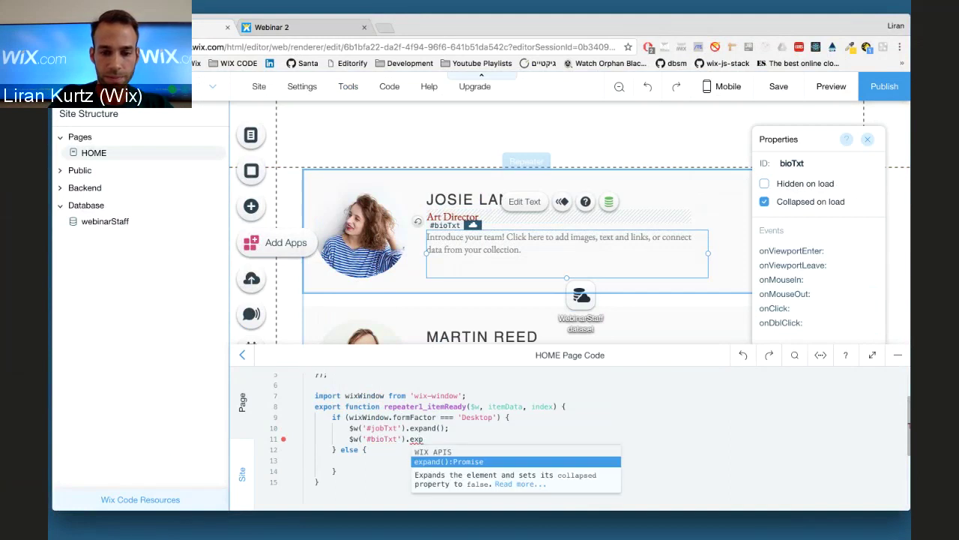
pyautogui.press('Return')
pyautogui.write(';')
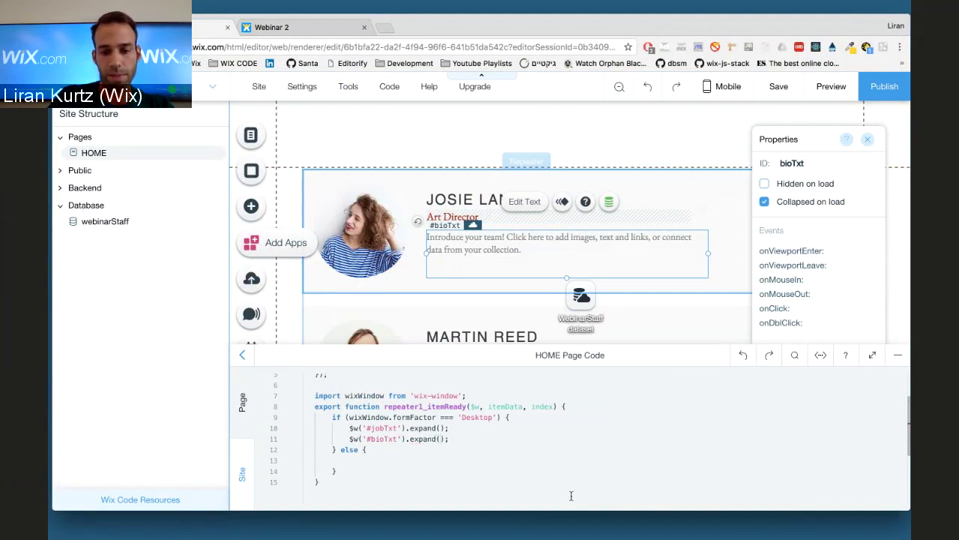
pyautogui.click(888, 88)
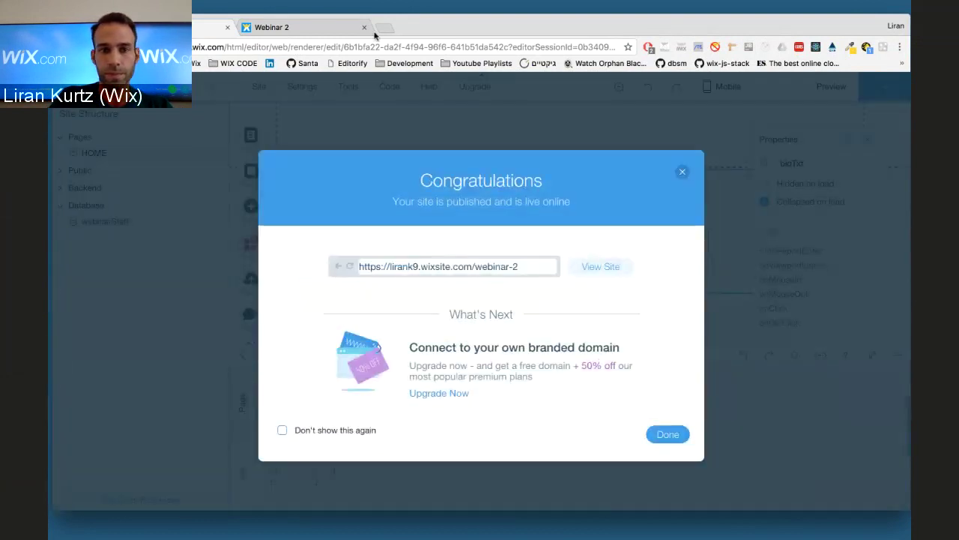
# Open and reload the live site so each staff card shows its role and bio.
pyautogui.click(599, 265)
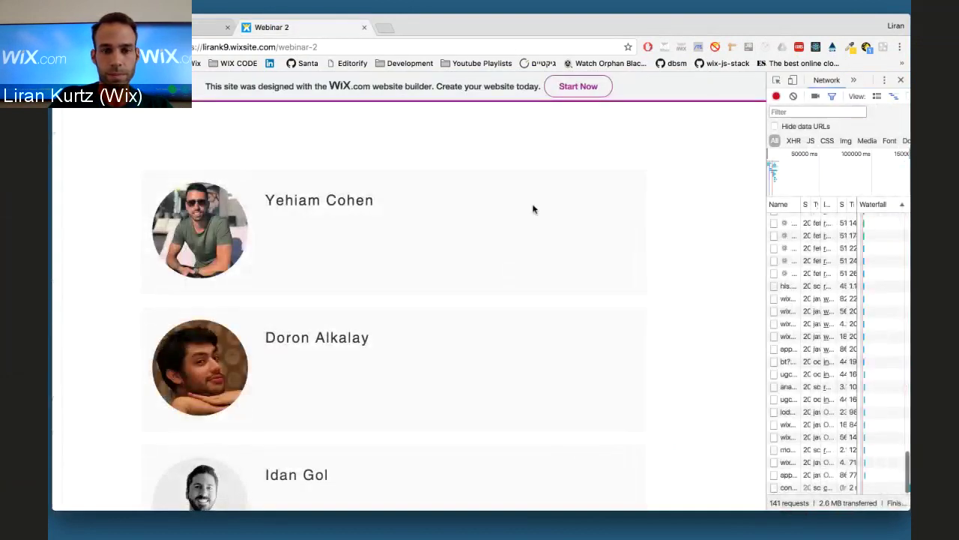
pyautogui.press('super+r')
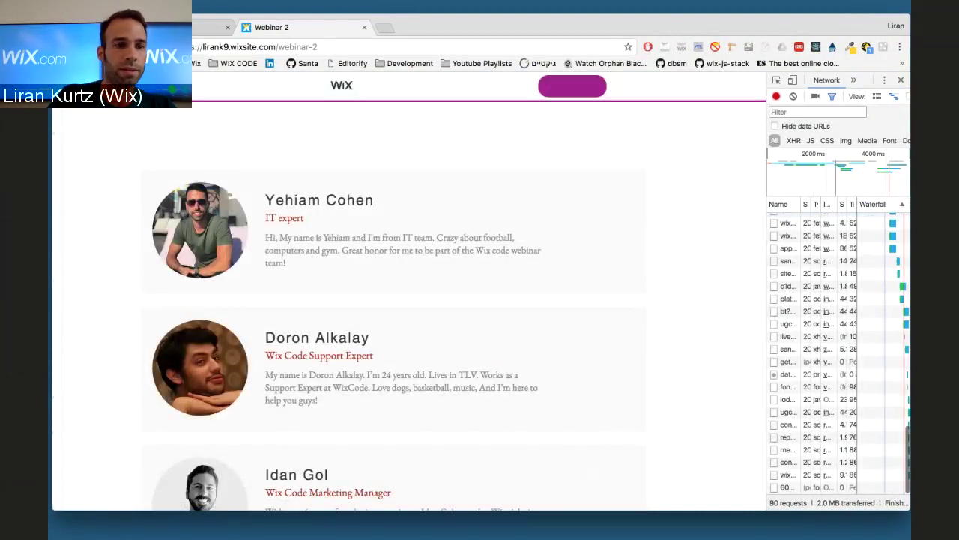
# Change the JOSIE LANE name text's ID from text3 to nameTxt.
pyautogui.hotkey('ctrl', 'shift', 'Tab')
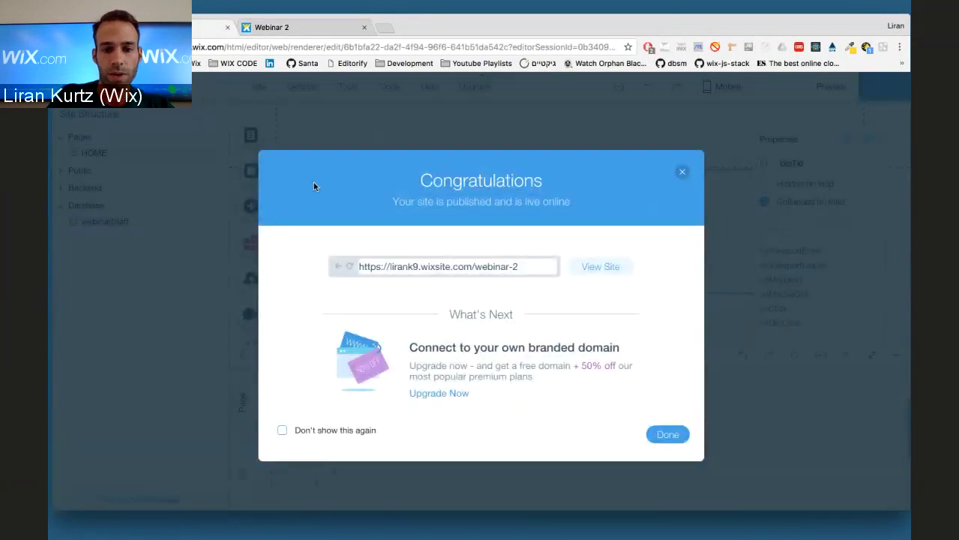
pyautogui.click(682, 172)
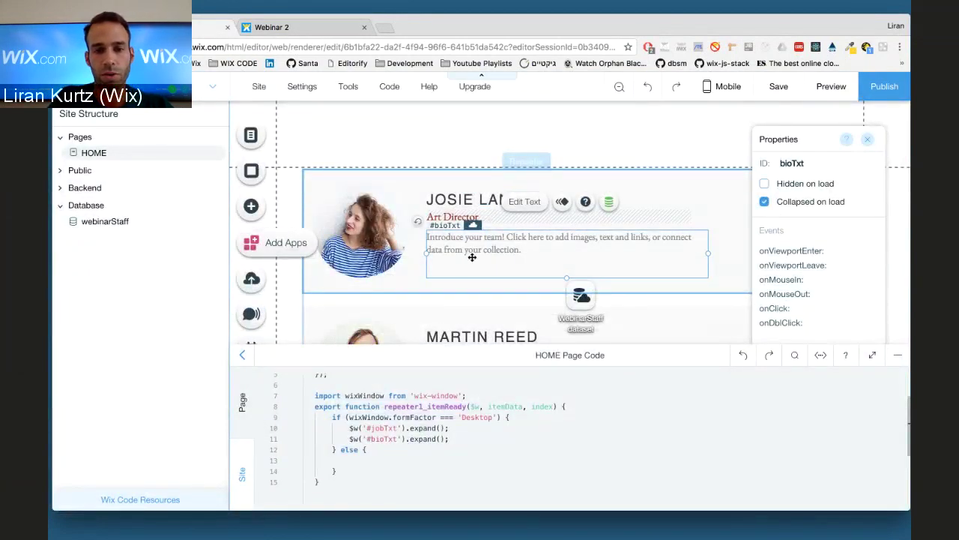
pyautogui.click(466, 199)
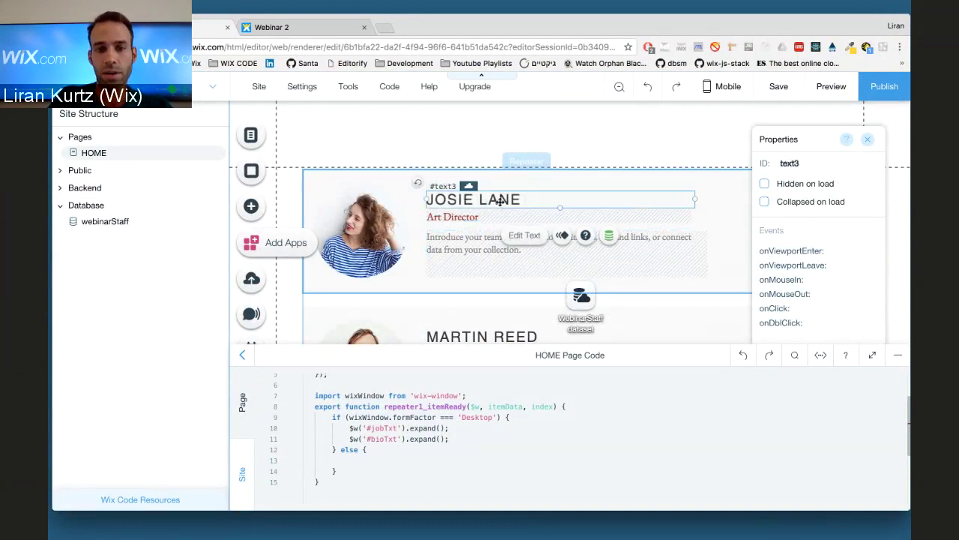
pyautogui.click(793, 165)
pyautogui.write('nameT')
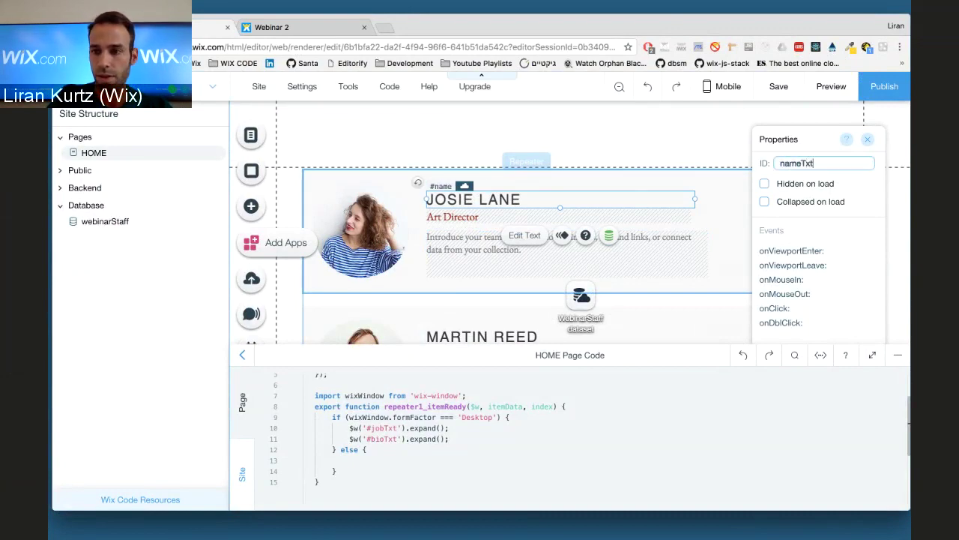
pyautogui.press('Return')
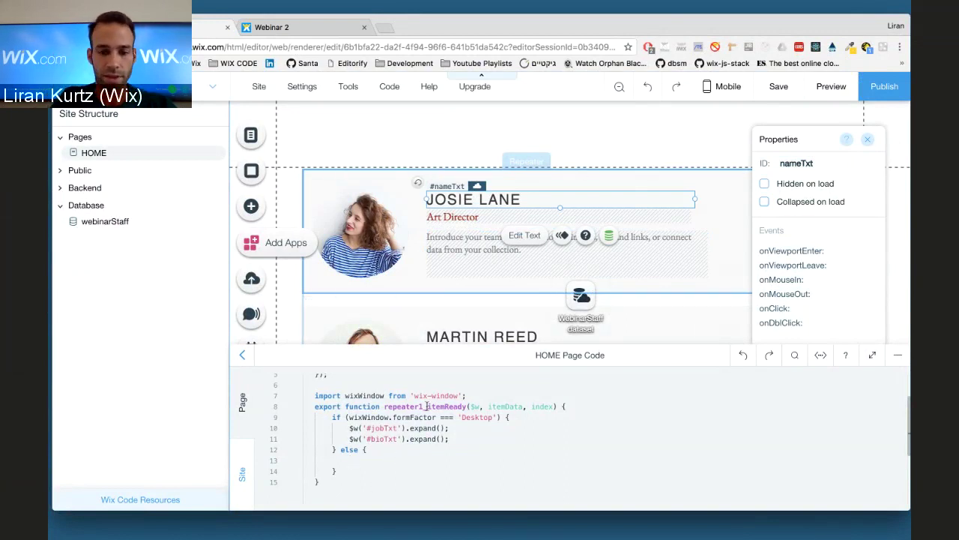
# In the else branch, start a $w('#nameTxt').onClick(() => { handler.
pyautogui.write('$')
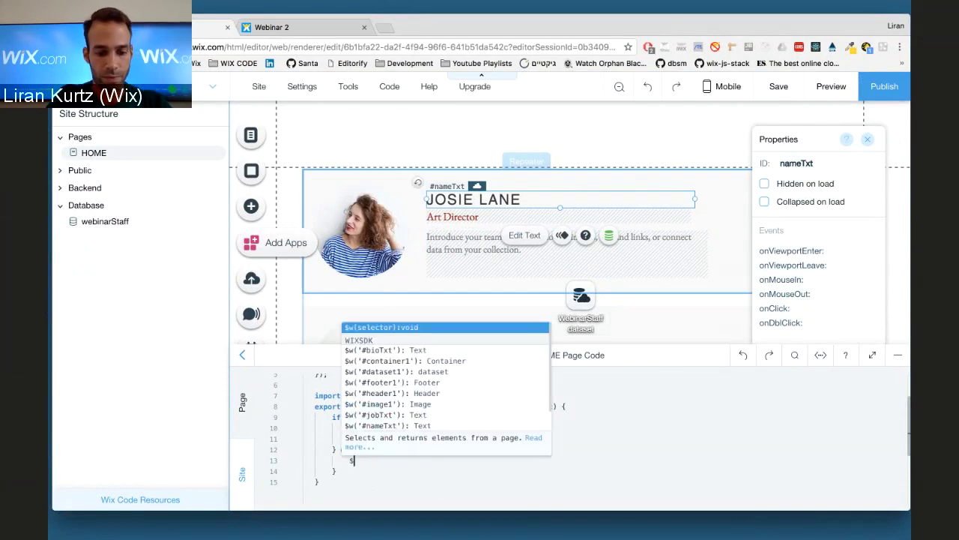
pyautogui.write("w('")
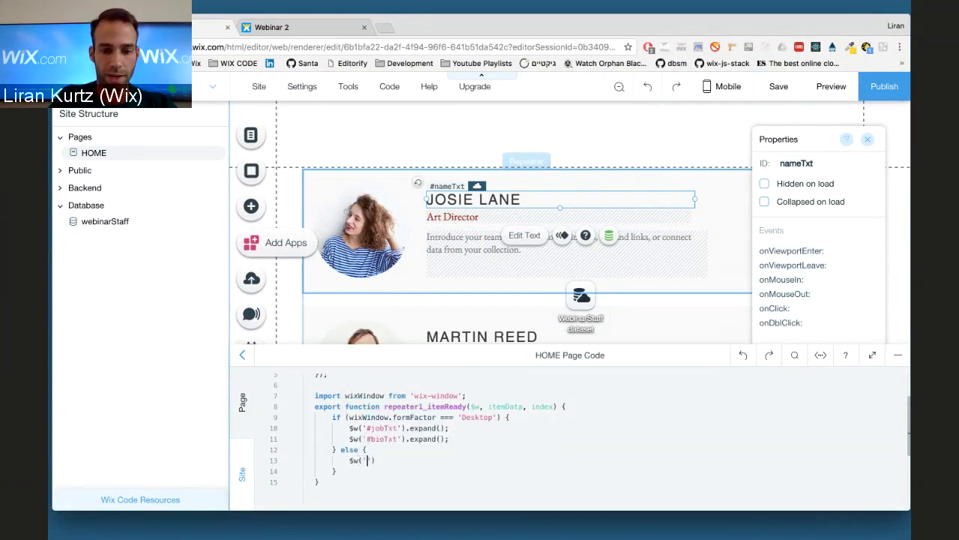
pyautogui.moveTo(454, 439); pyautogui.dragTo(315, 426)
pyautogui.click(382, 459)
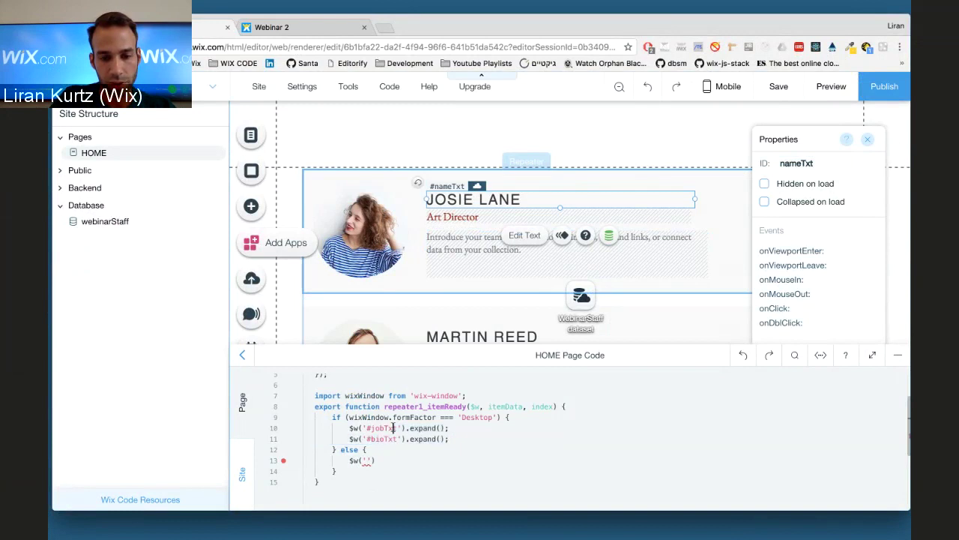
pyautogui.press('Left')
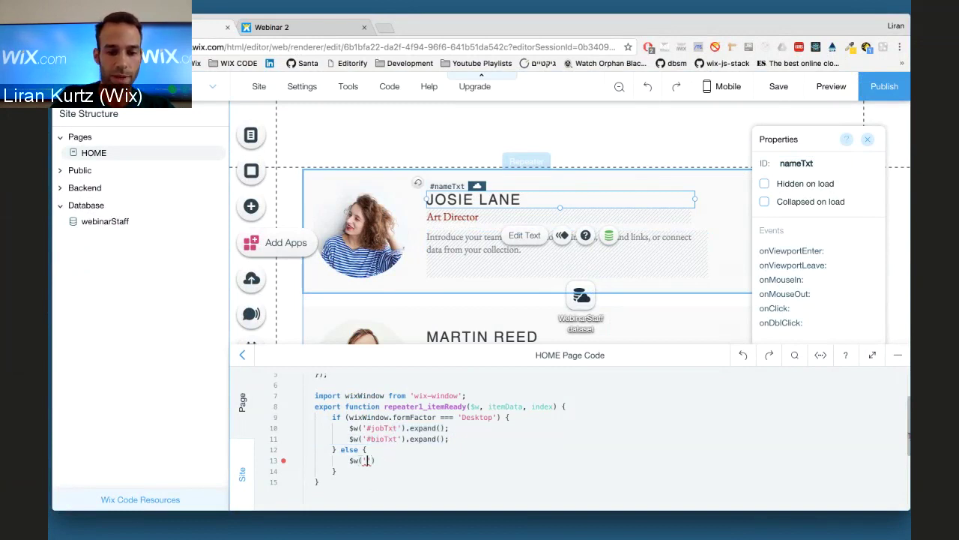
pyautogui.write('#n')
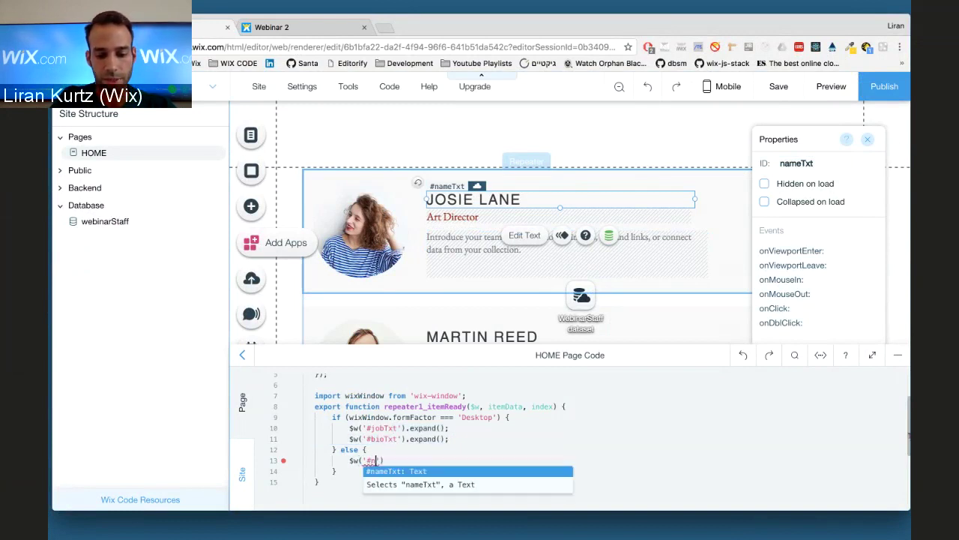
pyautogui.press('Return')
pyautogui.write('.onC')
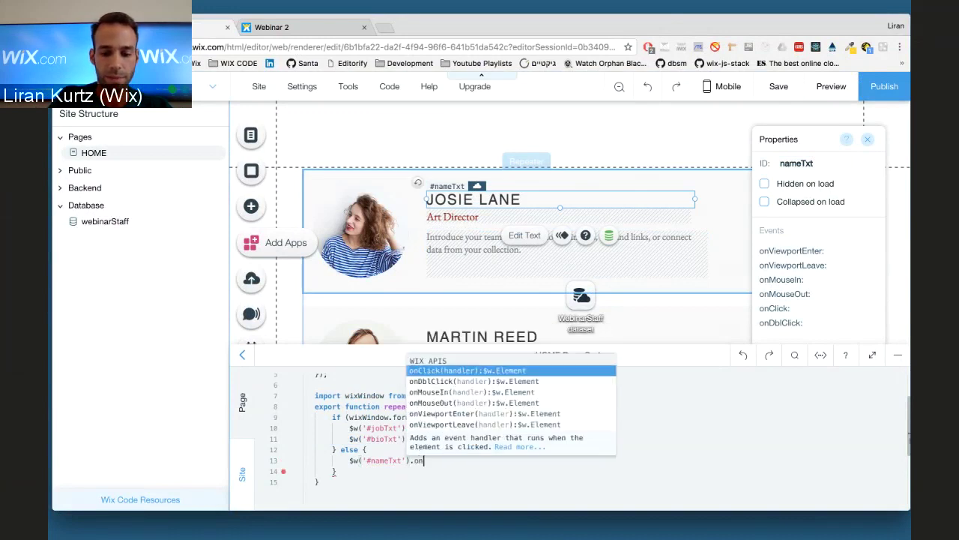
pyautogui.press('Return')
pyautogui.write('()')
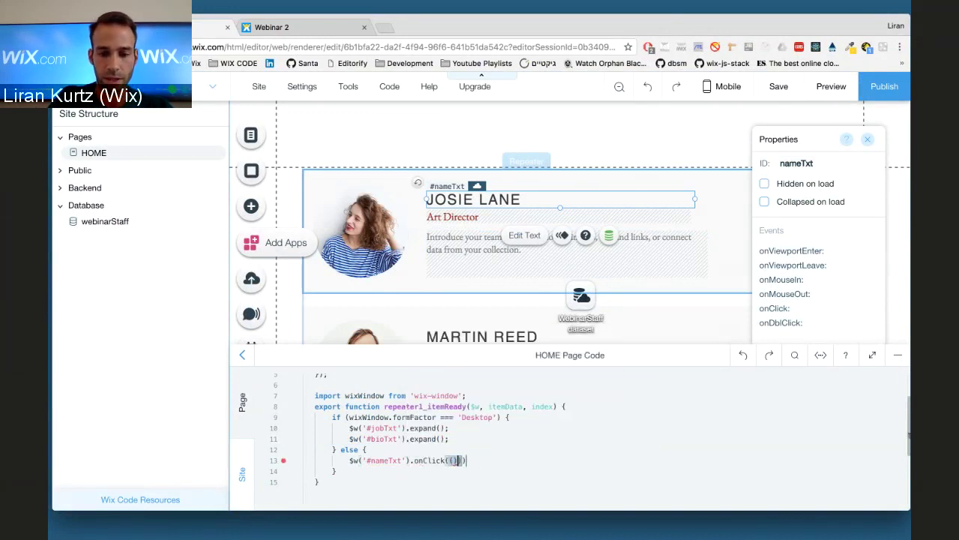
pyautogui.write(' => {')
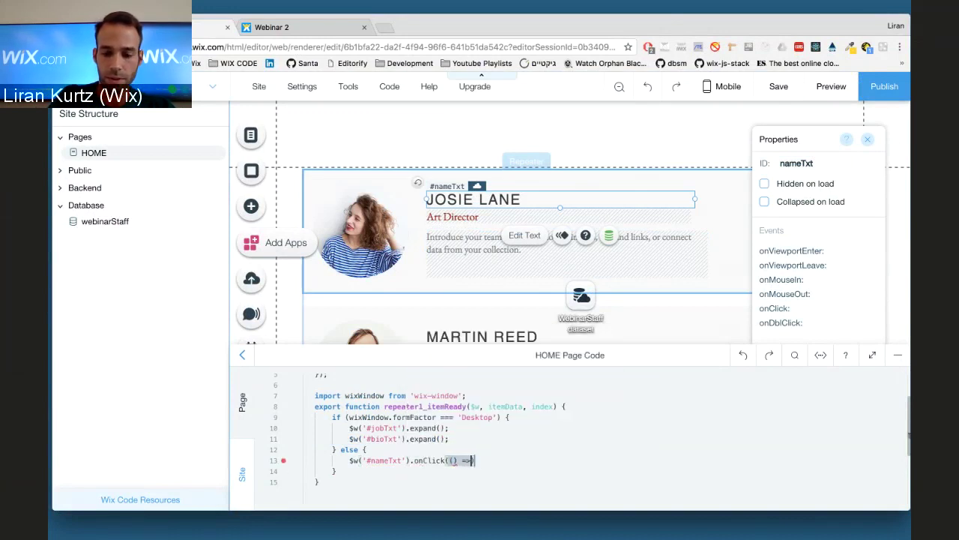
pyautogui.press('Return')
# Inside the handler, add an if ($w('#jobTxt').collapsed) { block.
pyautogui.scroll(-2, 386, 444)
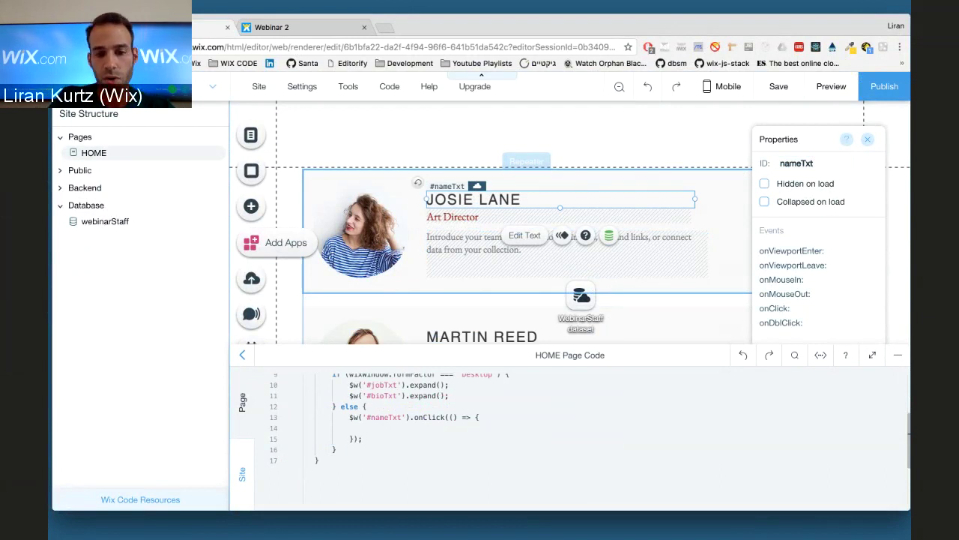
pyautogui.write('if (')
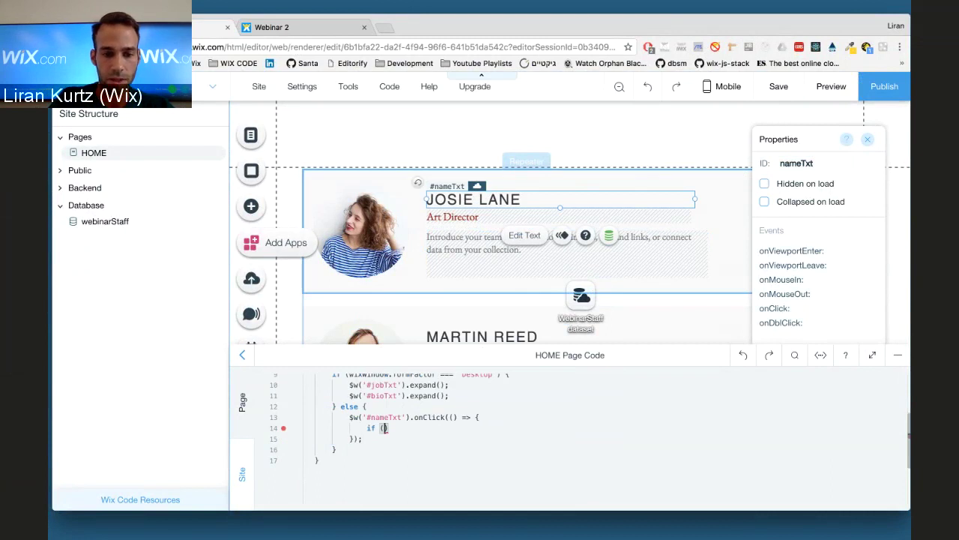
pyautogui.write('$w()')
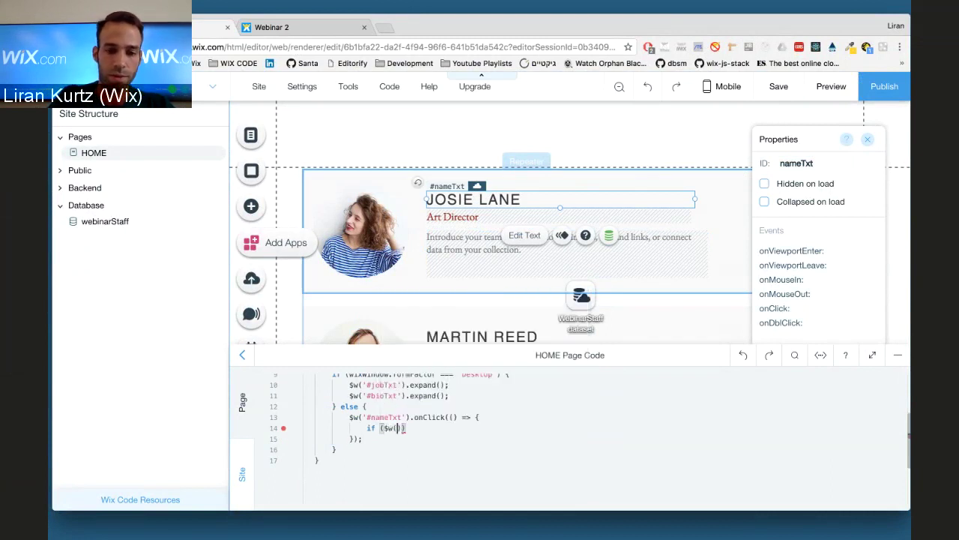
pyautogui.write("'#")
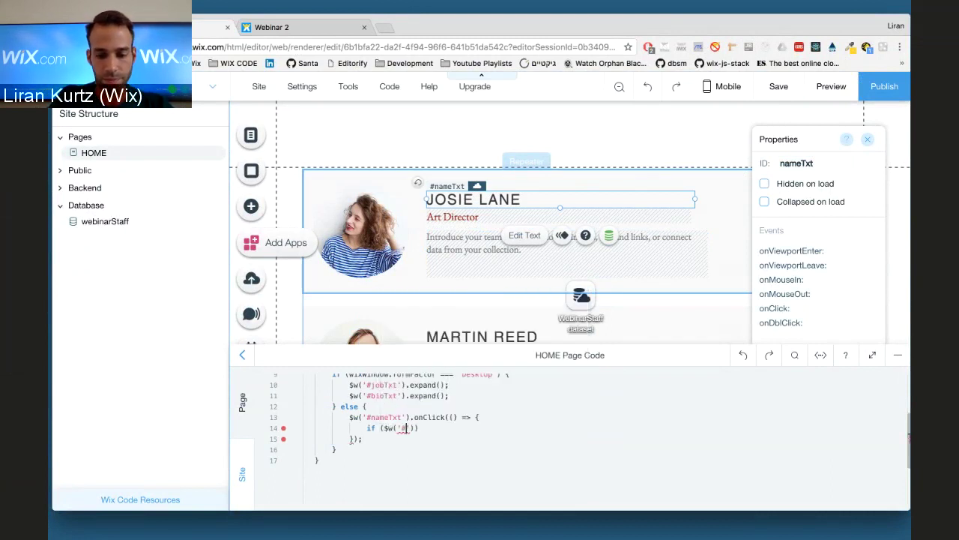
pyautogui.write('jobTxt')
pyautogui.write(').b')
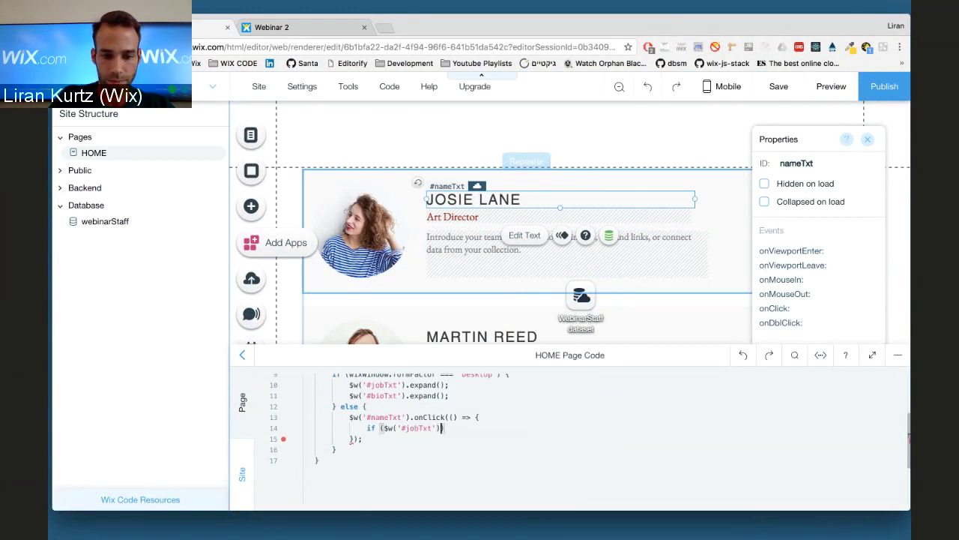
pyautogui.press('BackSpace')
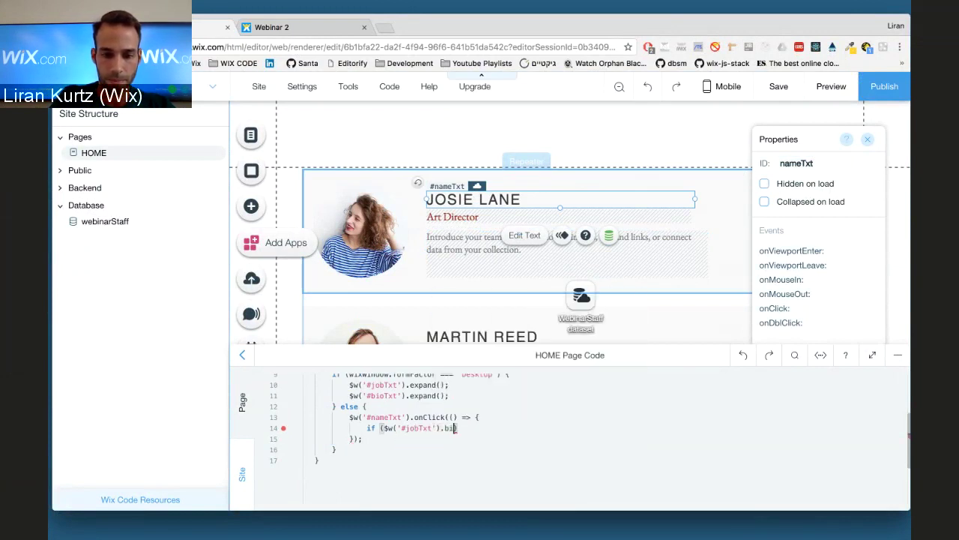
pyautogui.write('collapsed')
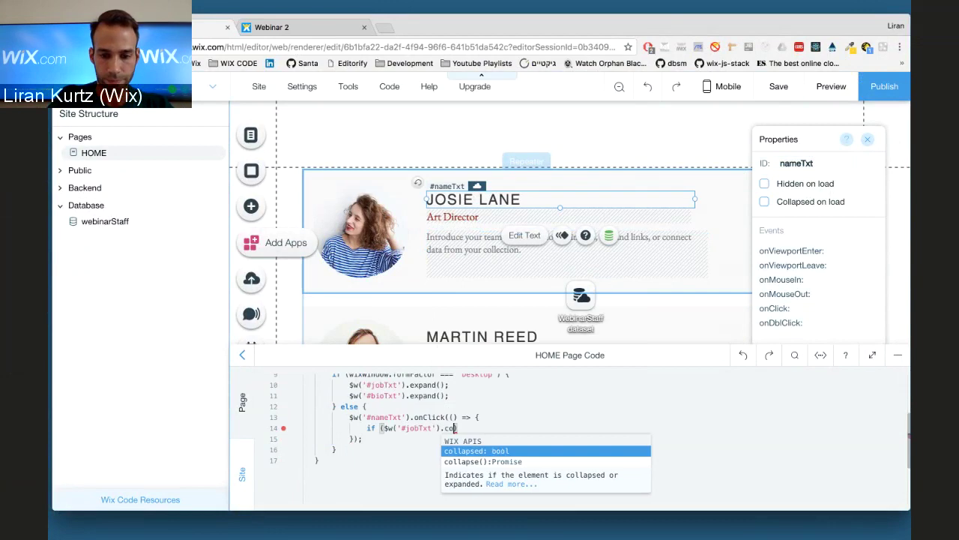
pyautogui.press('Return')
pyautogui.write(')')
pyautogui.write(' {')
pyautogui.press('Return')
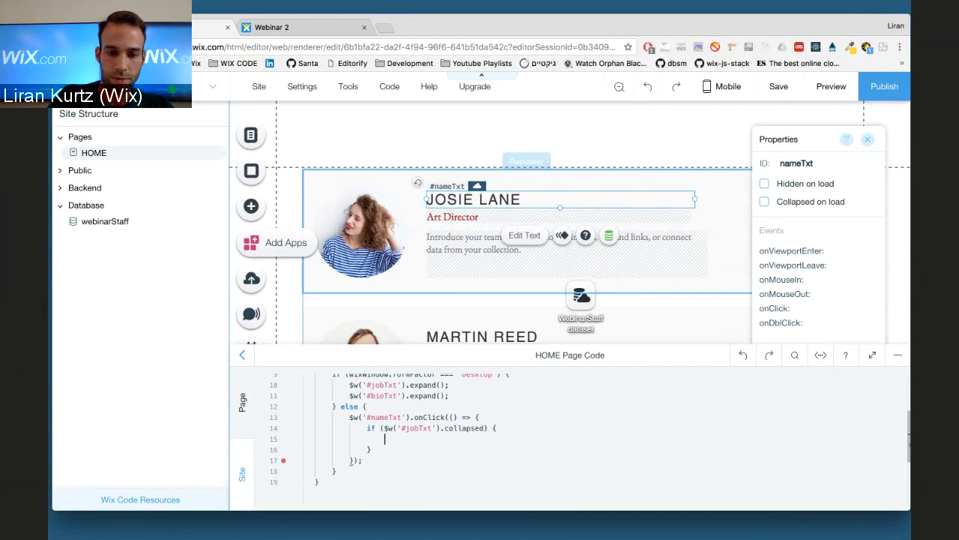
# In the if block, call $w('#jobTxt').expand(); and $w('#bioTxt').expand();.
pyautogui.write('$w')
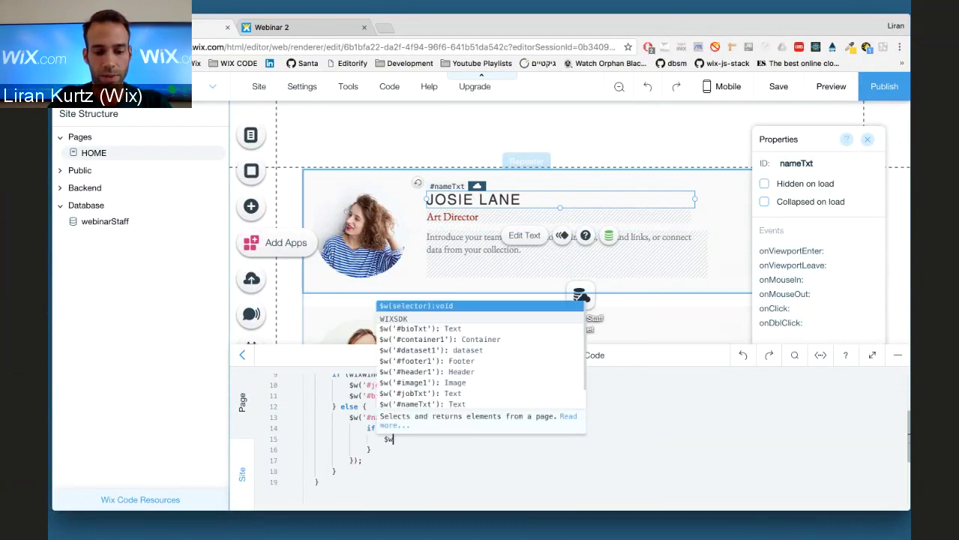
pyautogui.write("('#")
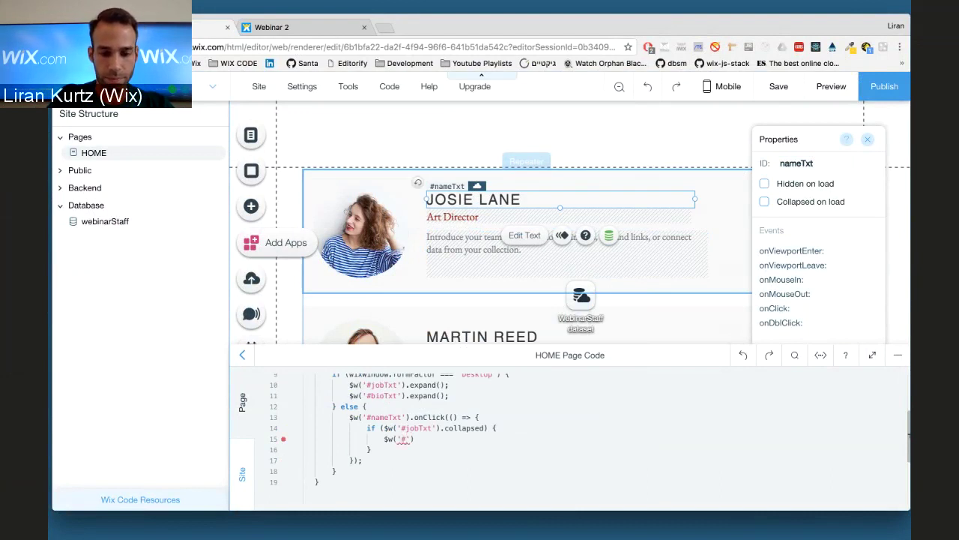
pyautogui.write('jo')
pyautogui.press('Return')
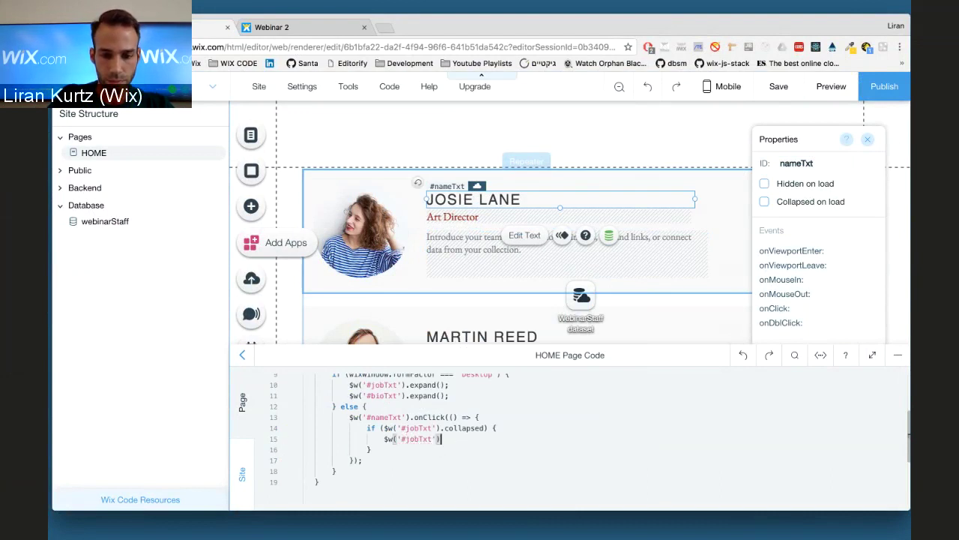
pyautogui.write('.exp')
pyautogui.press('Return')
pyautogui.write('();')
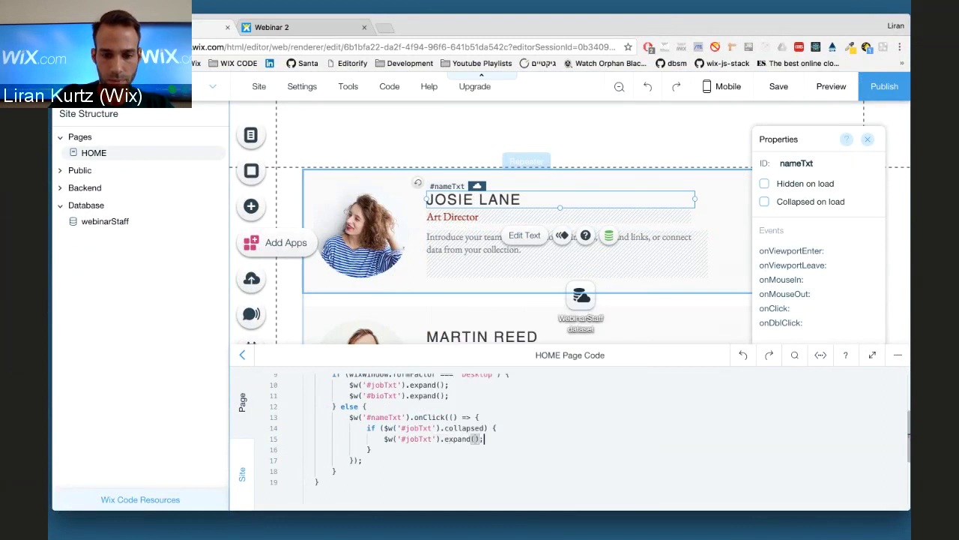
pyautogui.press('Return')
pyautogui.write('$w')
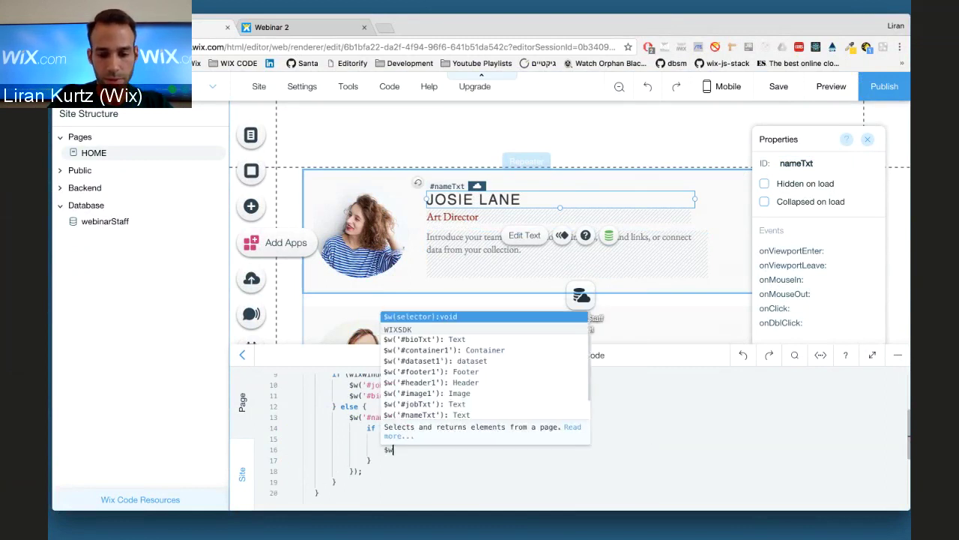
pyautogui.write("('#")
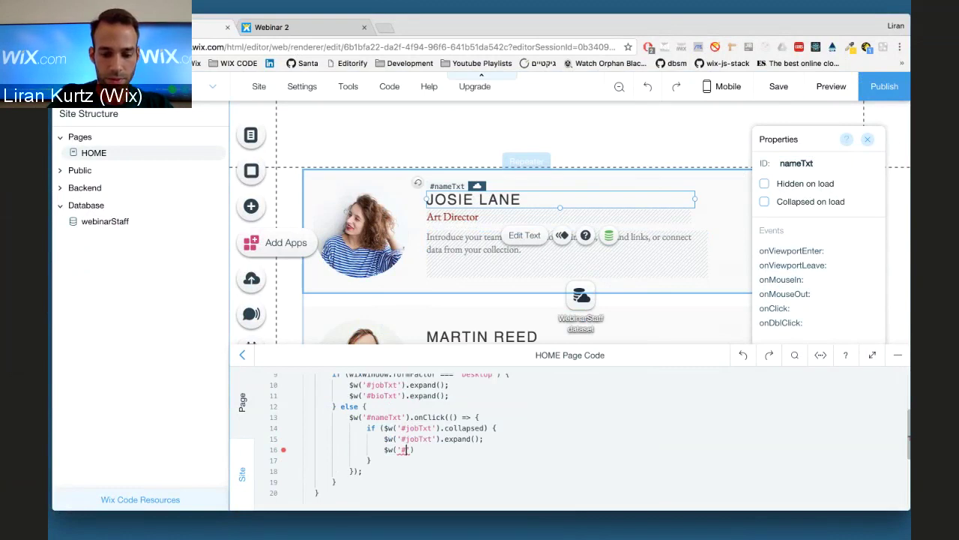
pyautogui.write('b')
pyautogui.press('Return')
pyautogui.press('End')
pyautogui.write(';')
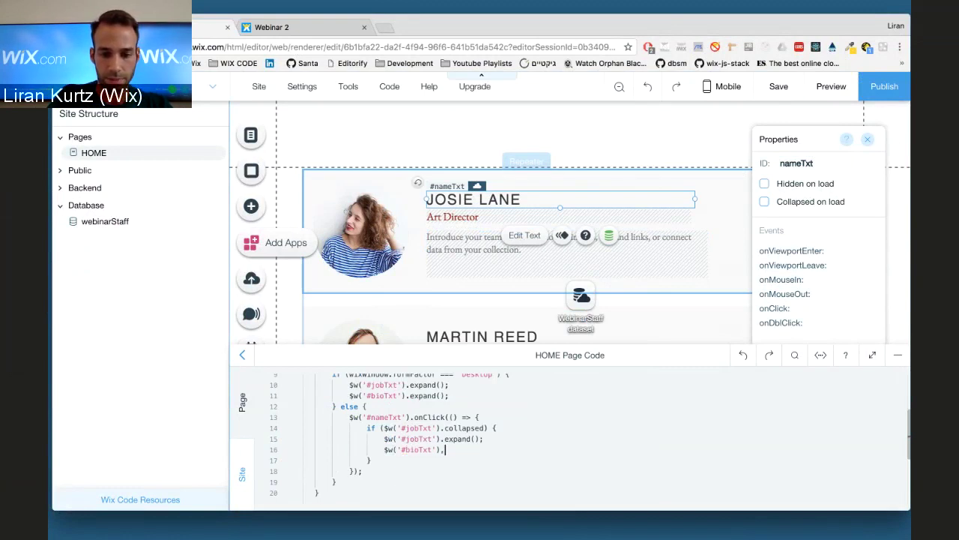
pyautogui.press('BackSpace')
pyautogui.write('.ex')
pyautogui.press('Return')
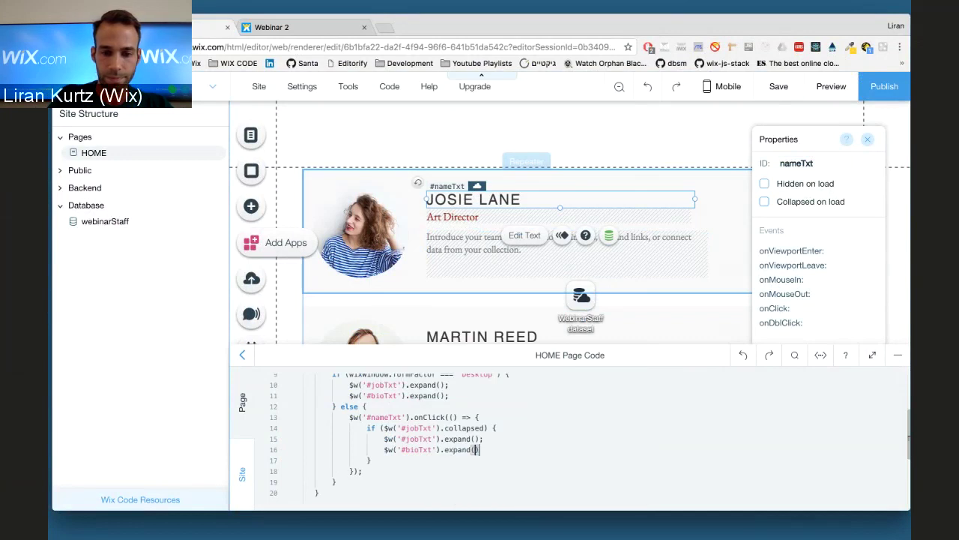
pyautogui.press('End')
pyautogui.write(';')
pyautogui.press('Down')
# Add an else { block that calls $w('#jobTxt').collapse();.
pyautogui.write('else')
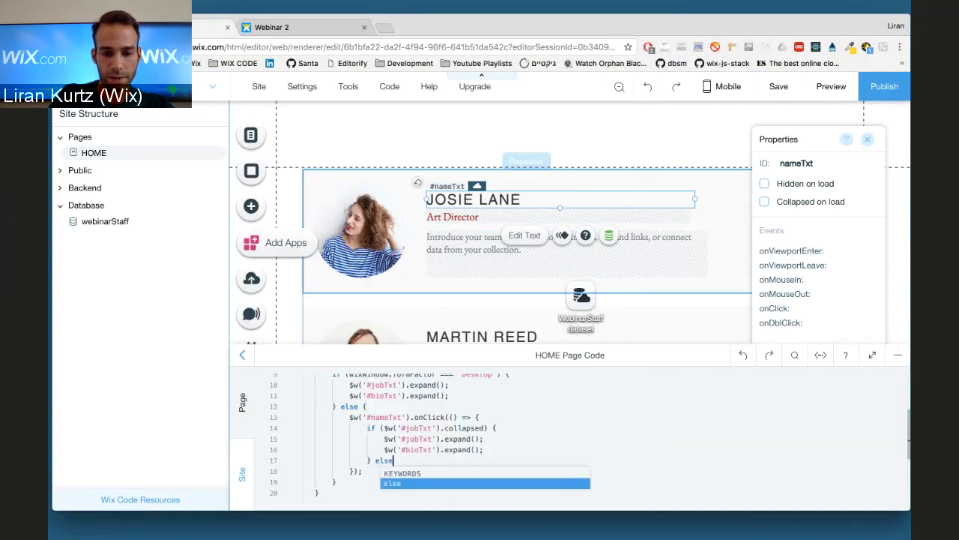
pyautogui.write(' {')
pyautogui.press('Return')
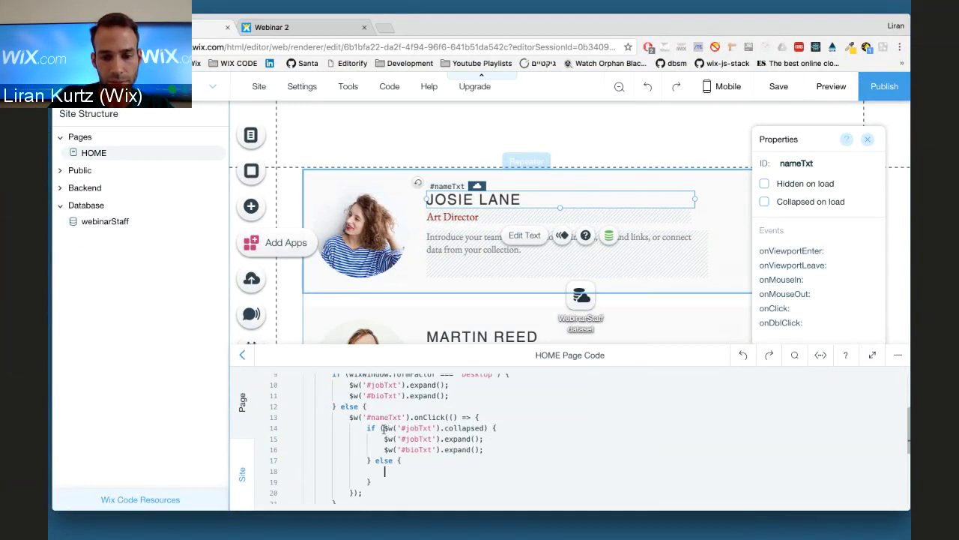
pyautogui.moveTo(383, 428); pyautogui.dragTo(481, 430)
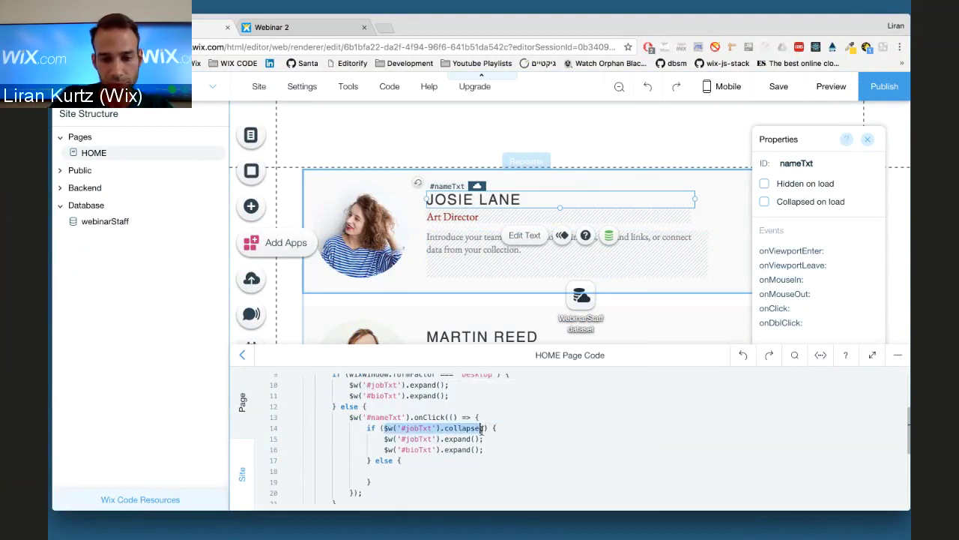
pyautogui.click(450, 453)
pyautogui.write('$')
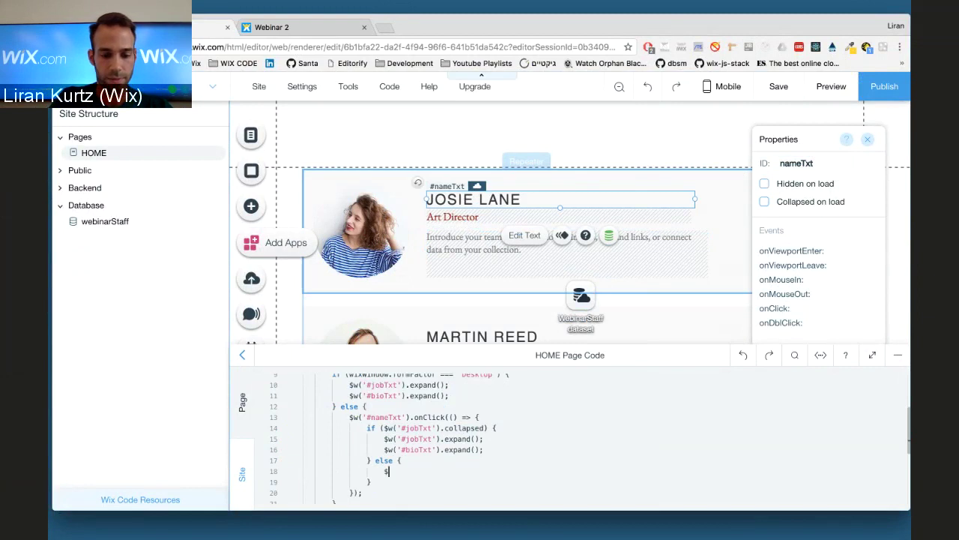
pyautogui.write("w('#")
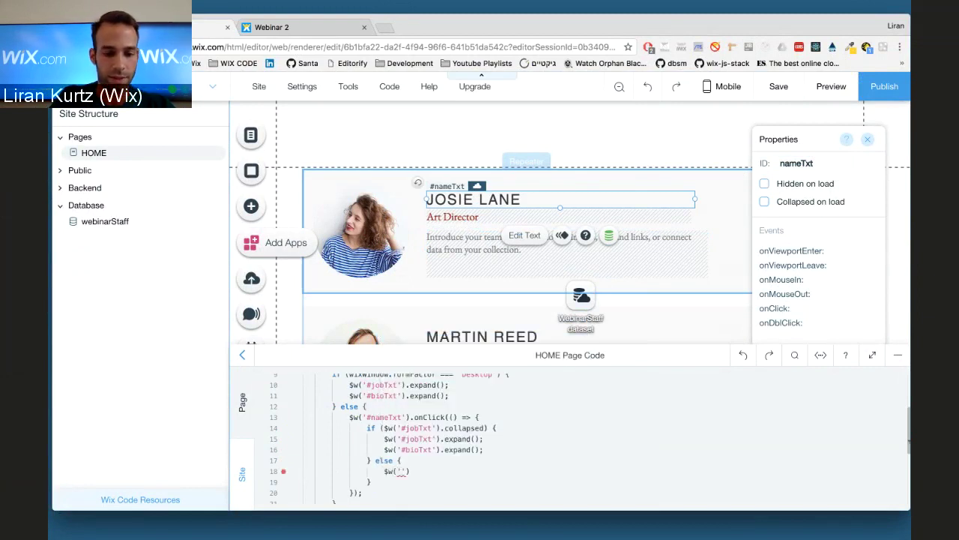
pyautogui.write('jo')
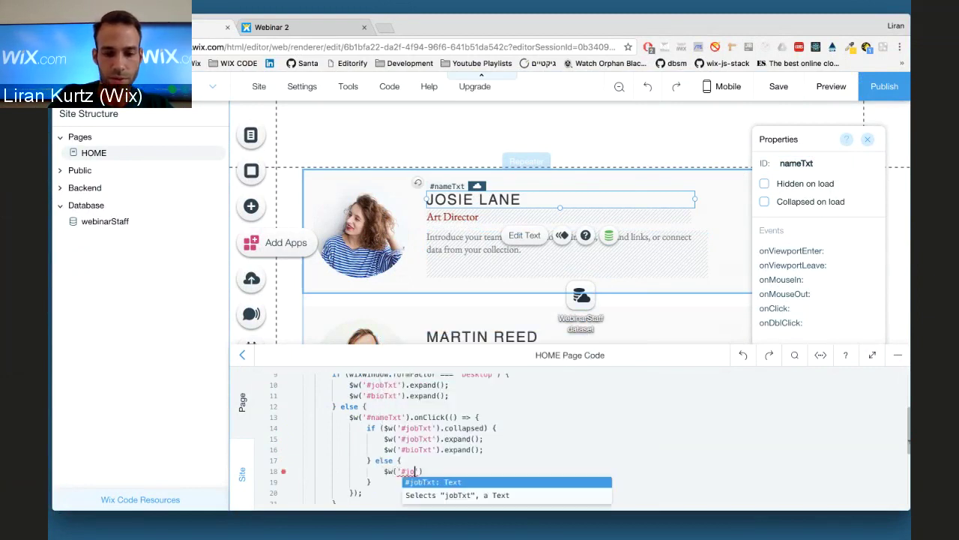
pyautogui.press('Return')
pyautogui.write('.coll')
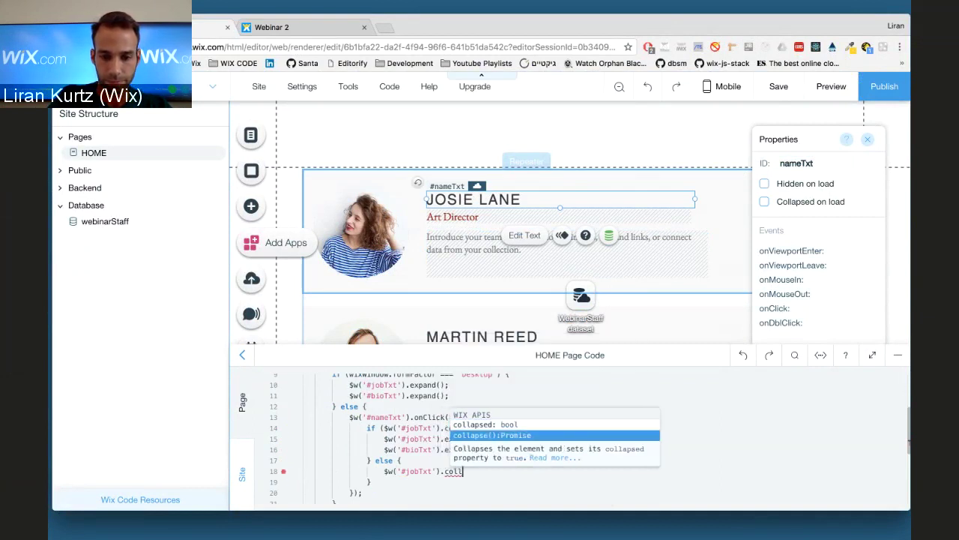
pyautogui.press('Return')
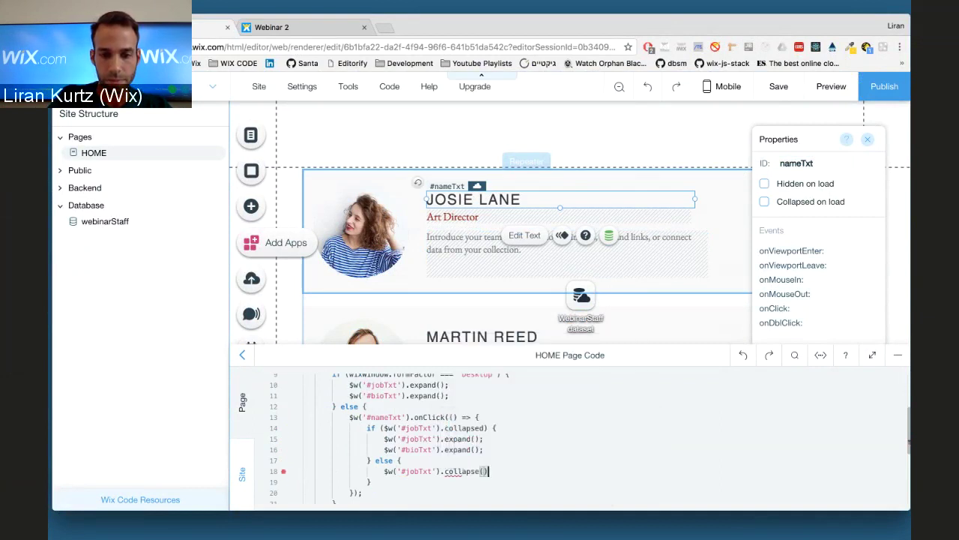
pyautogui.write(';')
pyautogui.press('Return')
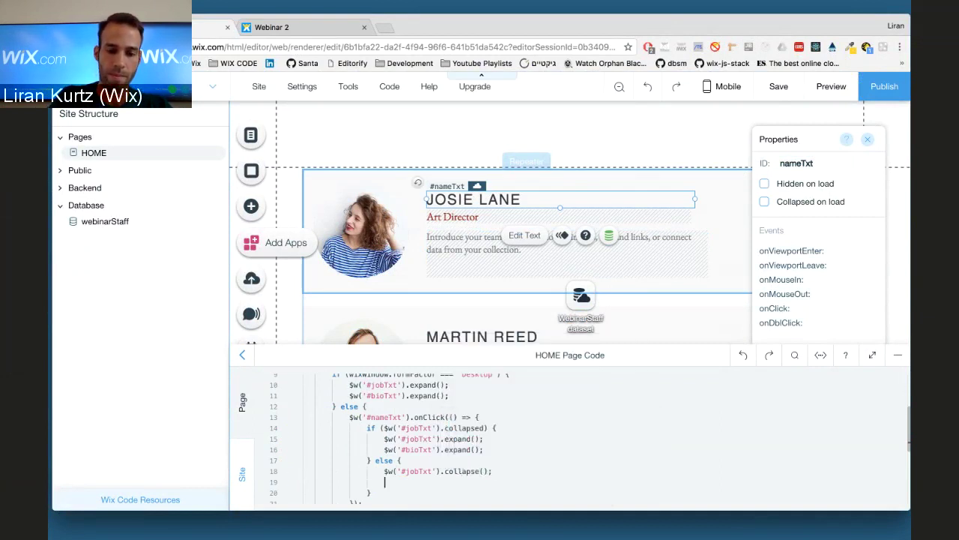
# Add $w('#bioTxt').collapse(); inside the else block.
pyautogui.write('$w(')
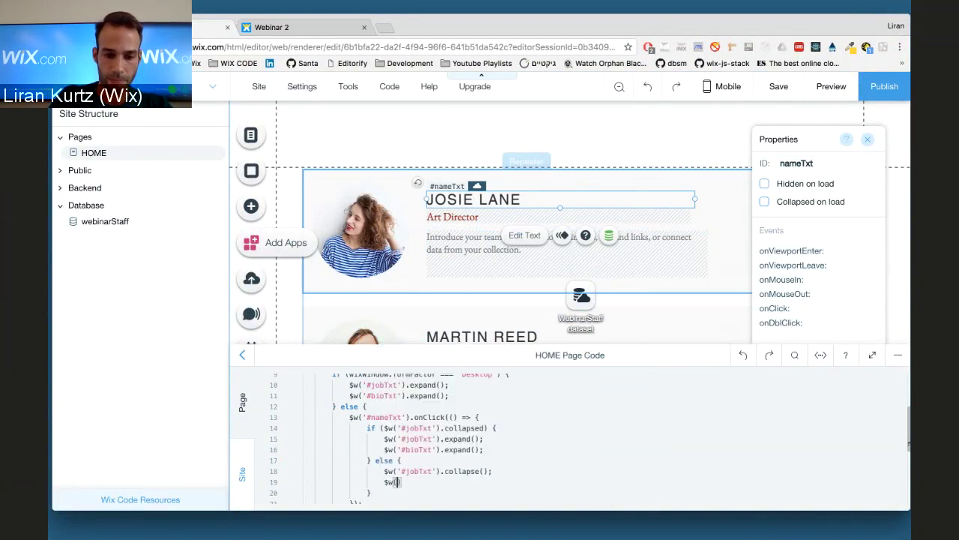
pyautogui.write("'")
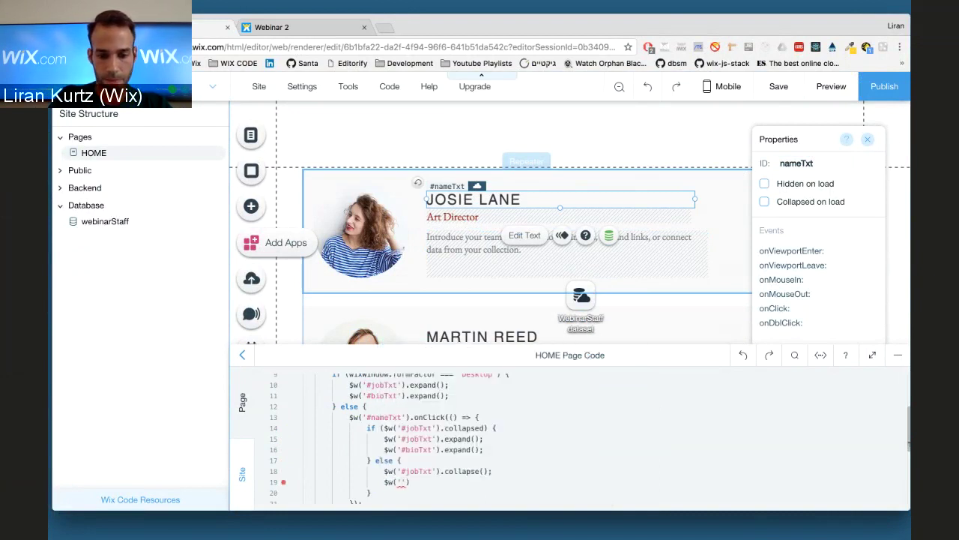
pyautogui.write('#bio')
pyautogui.press('Return')
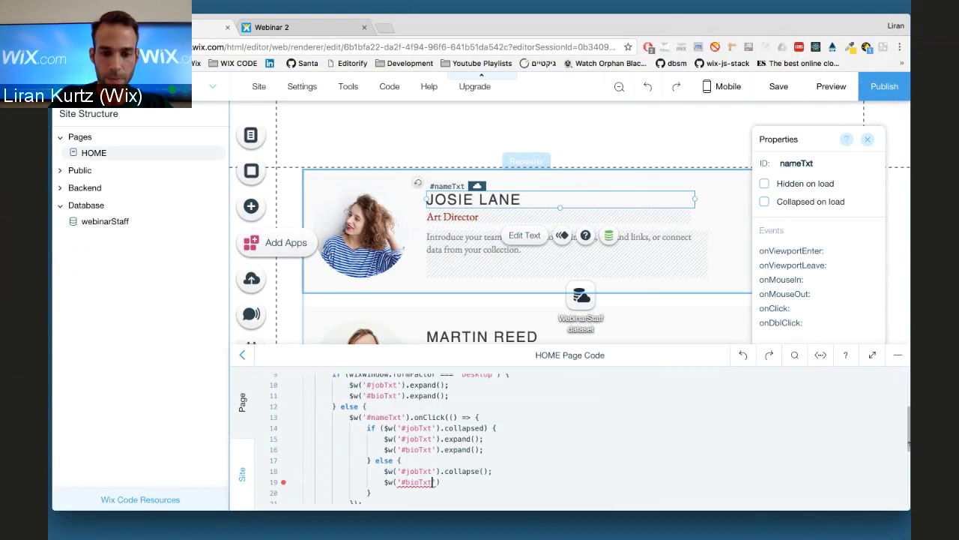
pyautogui.write('.co')
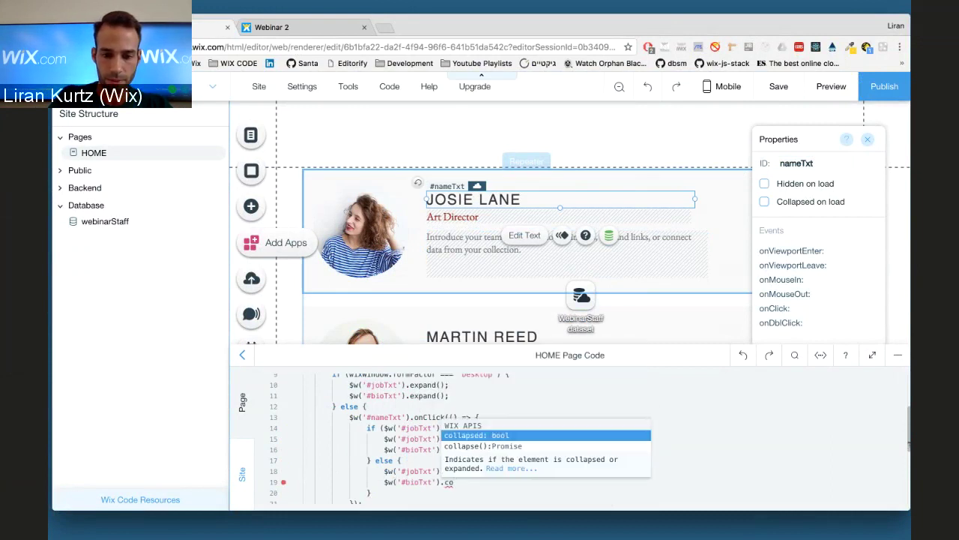
pyautogui.press('Down')
pyautogui.press('Return')
pyautogui.write(';')
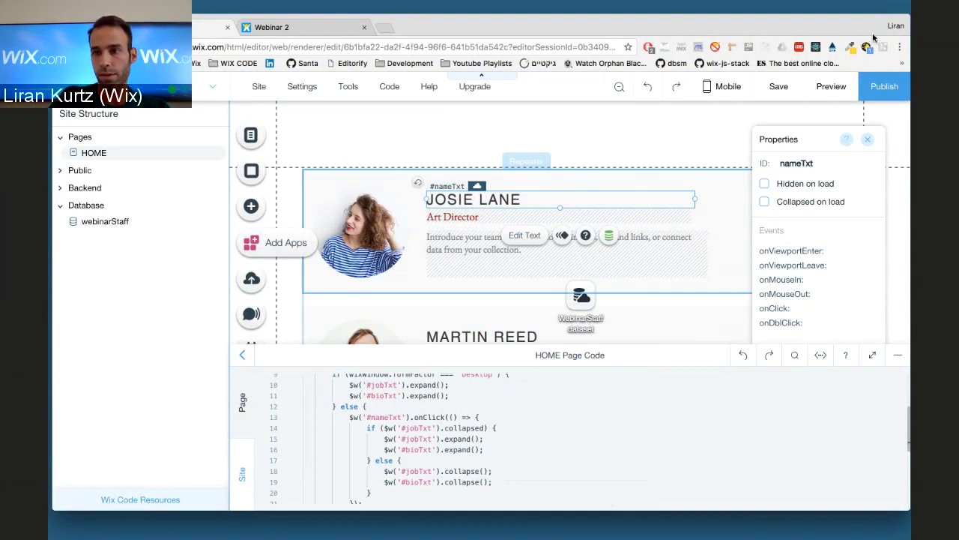
# Publish the site with the nameTxt toggle code and reload the live page.
pyautogui.click(882, 87)
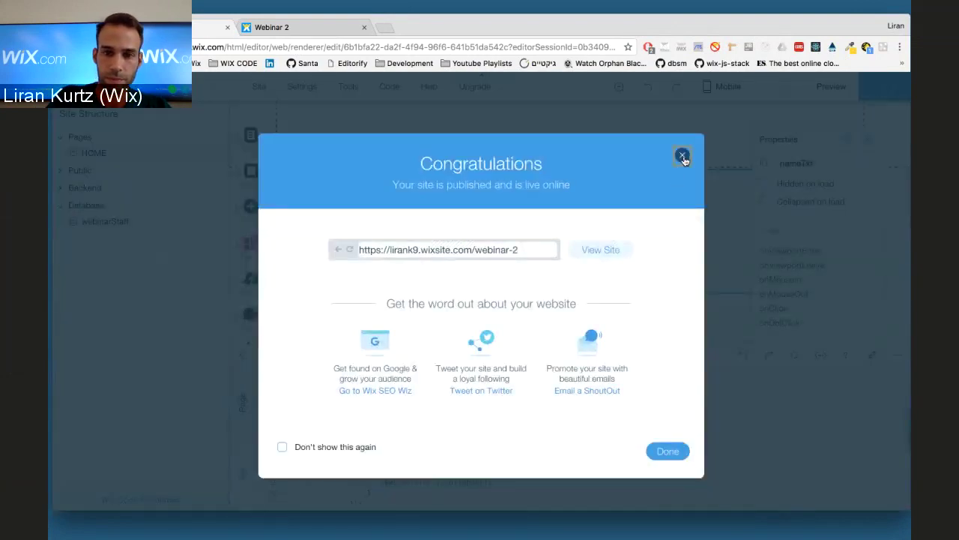
pyautogui.click(682, 157)
pyautogui.hotkey('ctrl', 'shift', 'Tab')
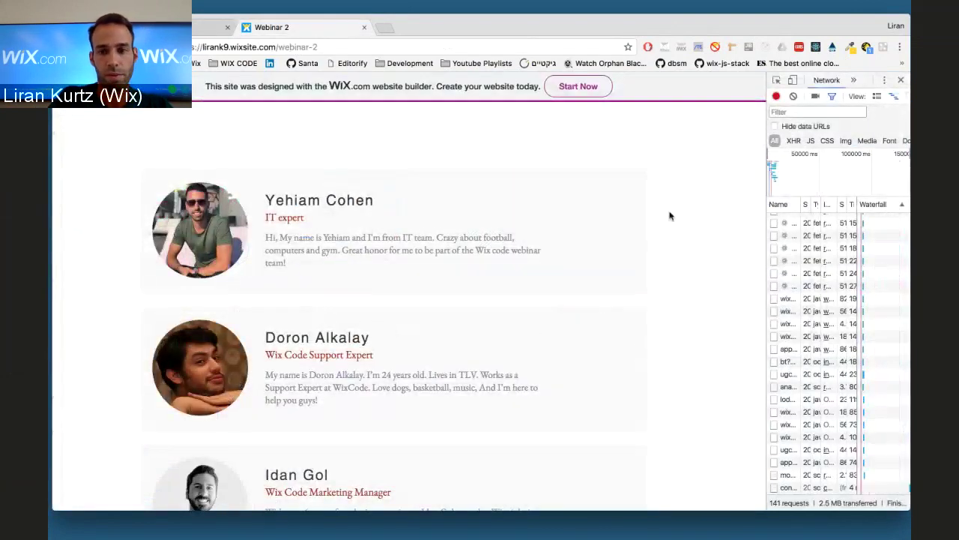
pyautogui.hotkey('ctrl', 'r')
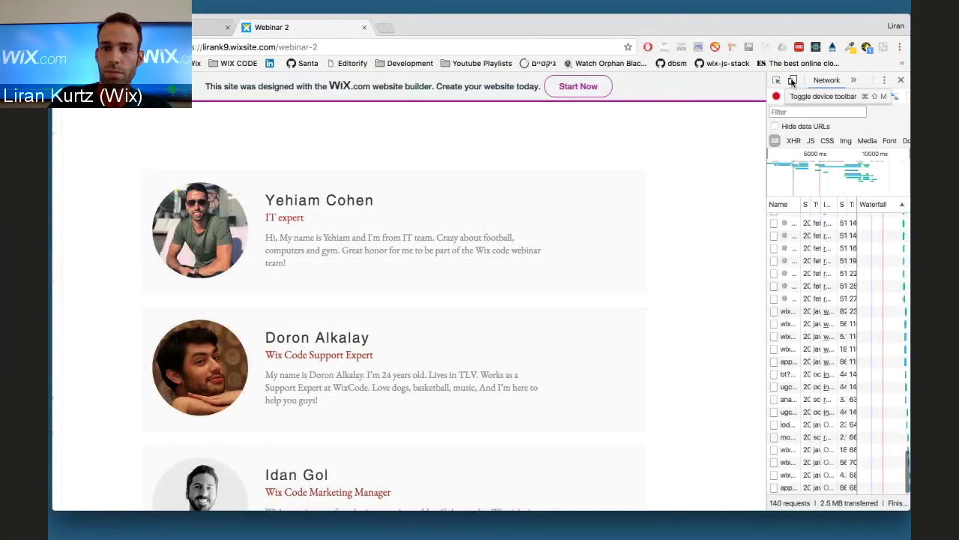
# Switch to mobile width, reload, and expand then collapse the first two staff members.
pyautogui.click(792, 81)
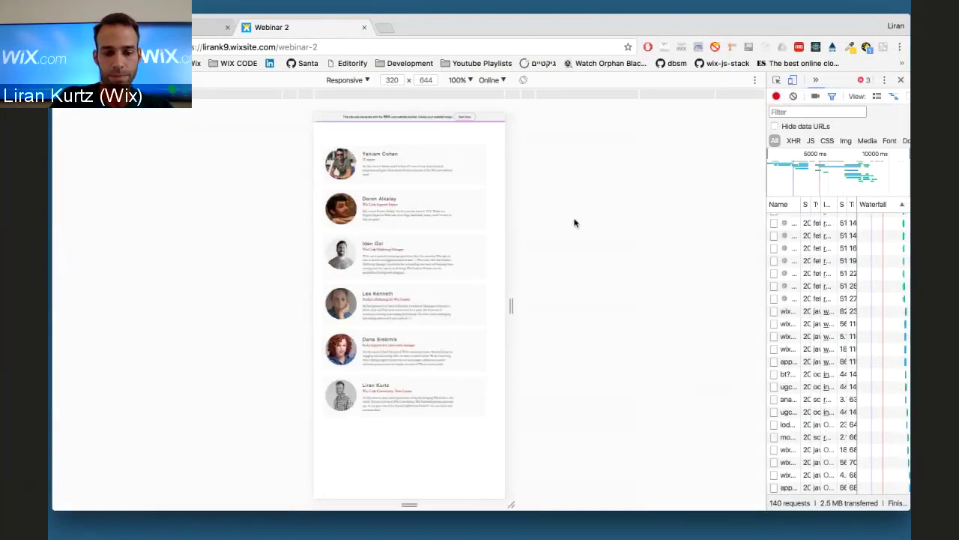
pyautogui.press('super+r')
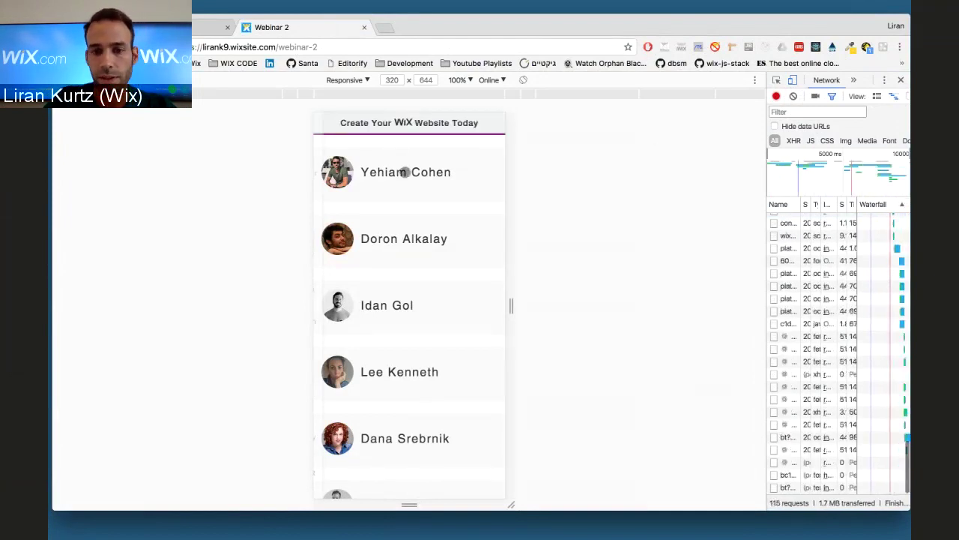
pyautogui.click(405, 172)
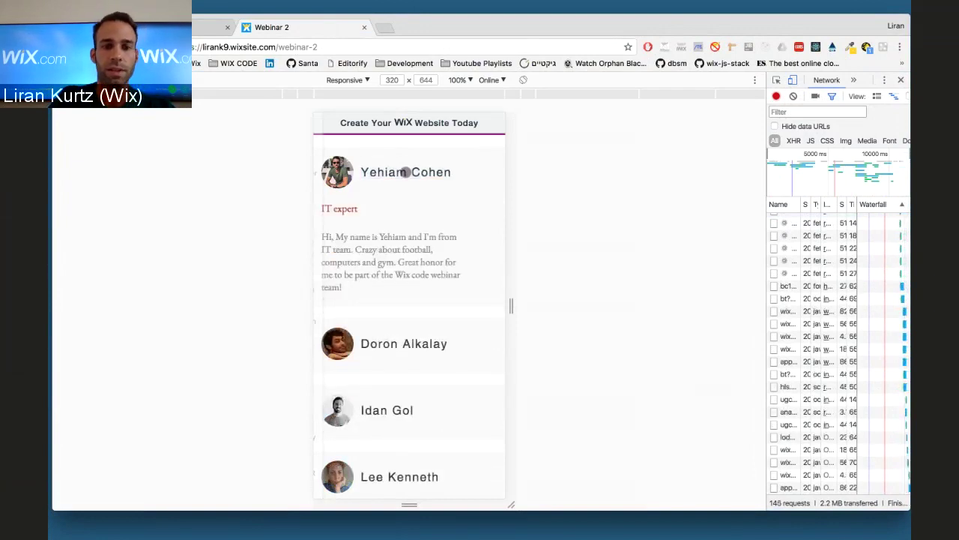
pyautogui.click(405, 172)
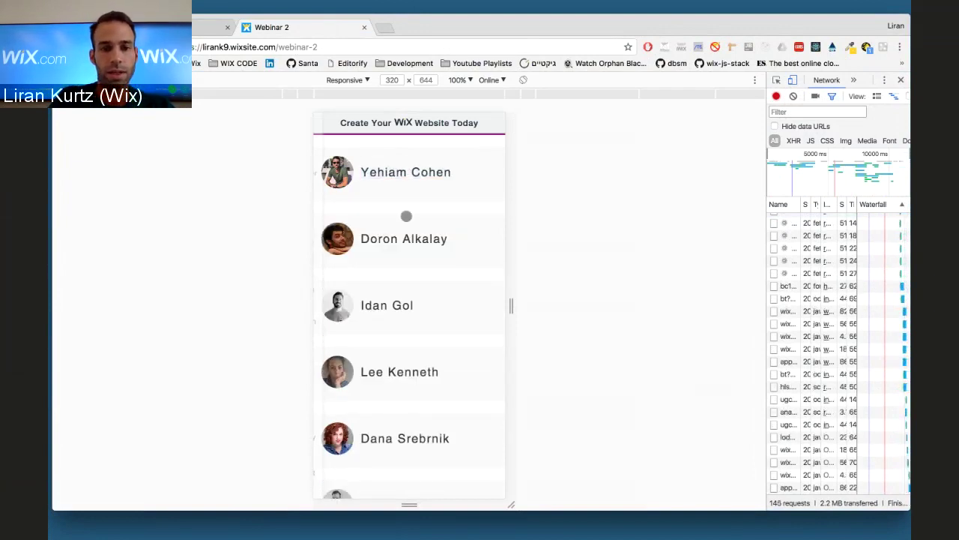
pyautogui.click(407, 239)
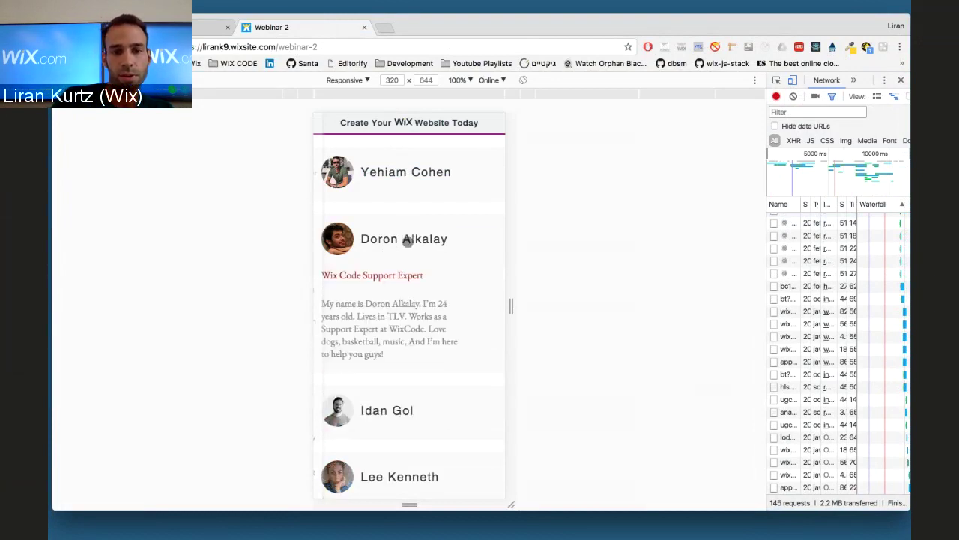
pyautogui.click(407, 240)
# Expand the third, fifth and last staff members' details, then collapse the third.
pyautogui.scroll(-1, 407, 240)
pyautogui.click(387, 281)
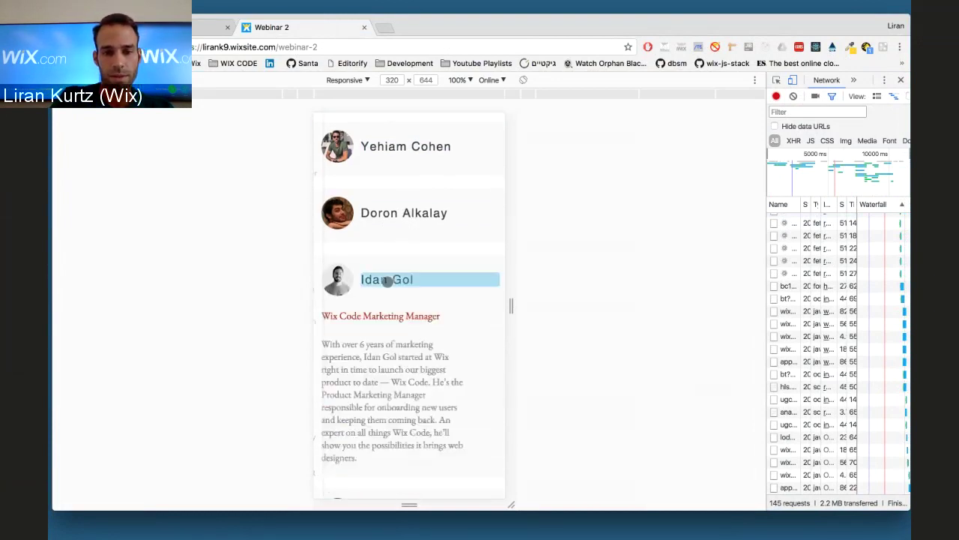
pyautogui.scroll(-6, 416, 288)
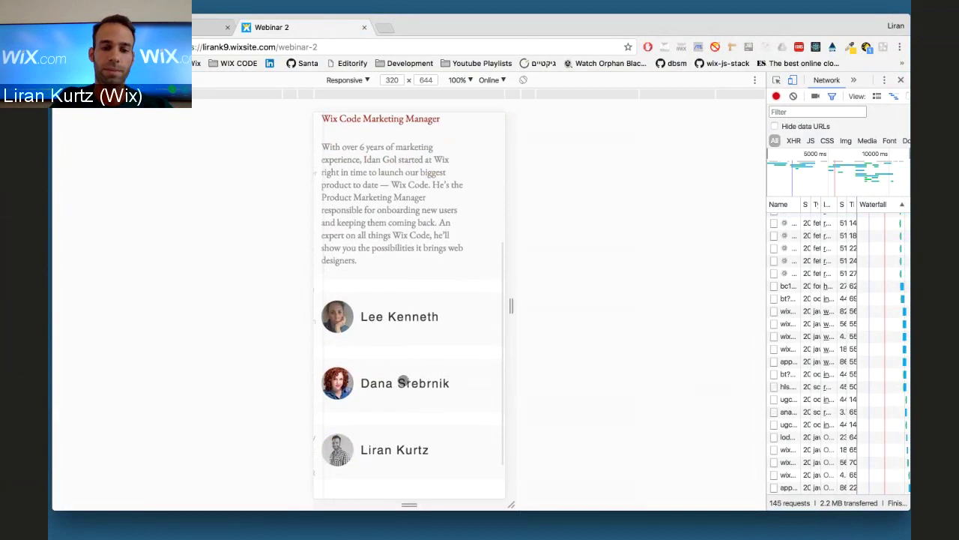
pyautogui.click(407, 388)
pyautogui.scroll(-5, 407, 388)
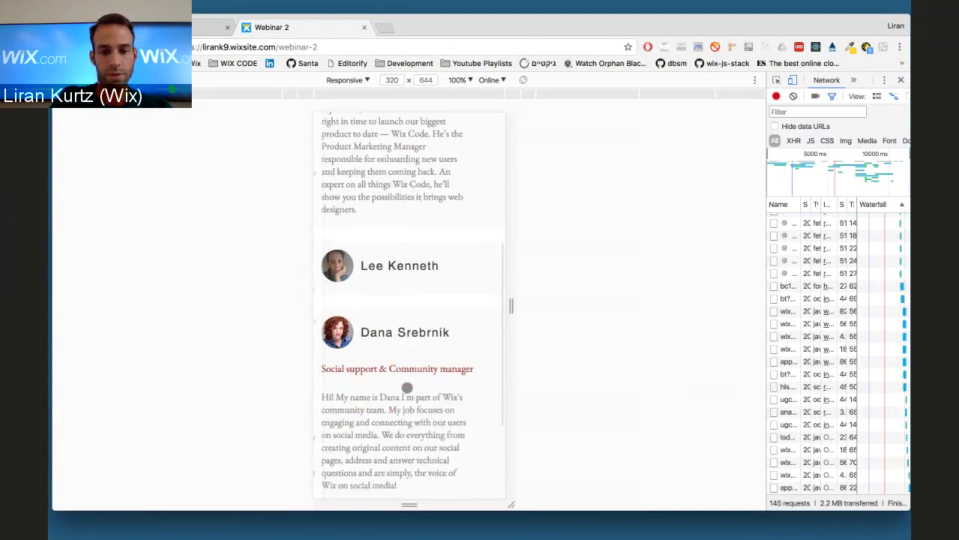
pyautogui.click(407, 407)
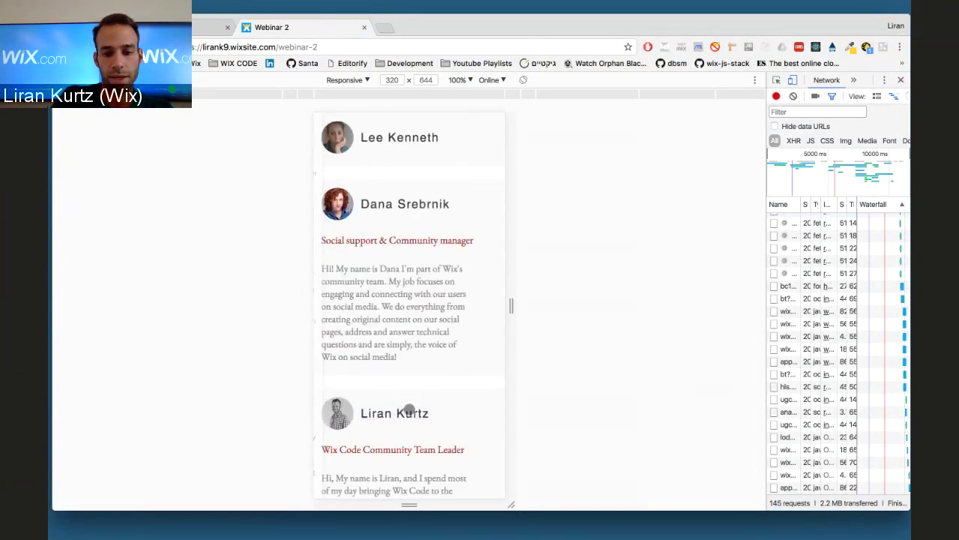
pyautogui.scroll(6, 409, 408)
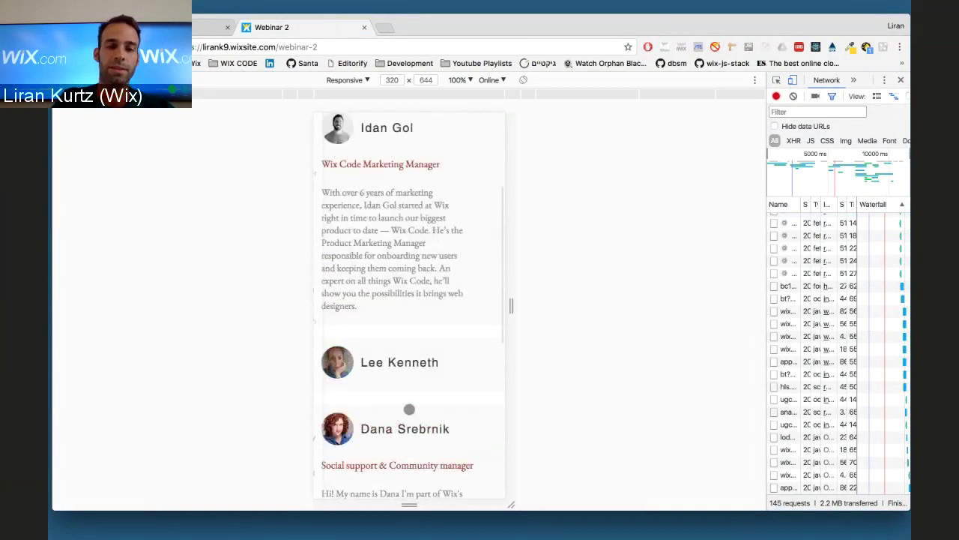
pyautogui.scroll(5, 409, 408)
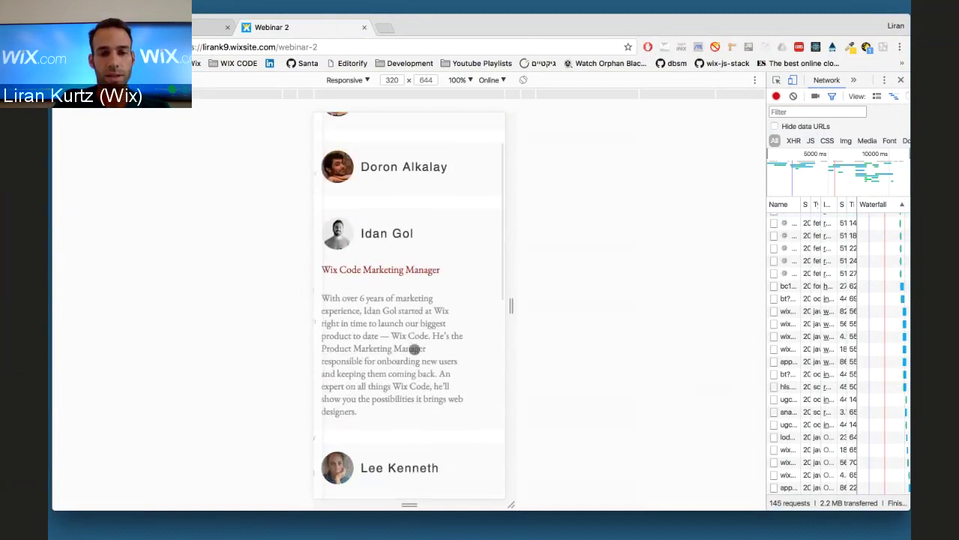
pyautogui.click(400, 304)
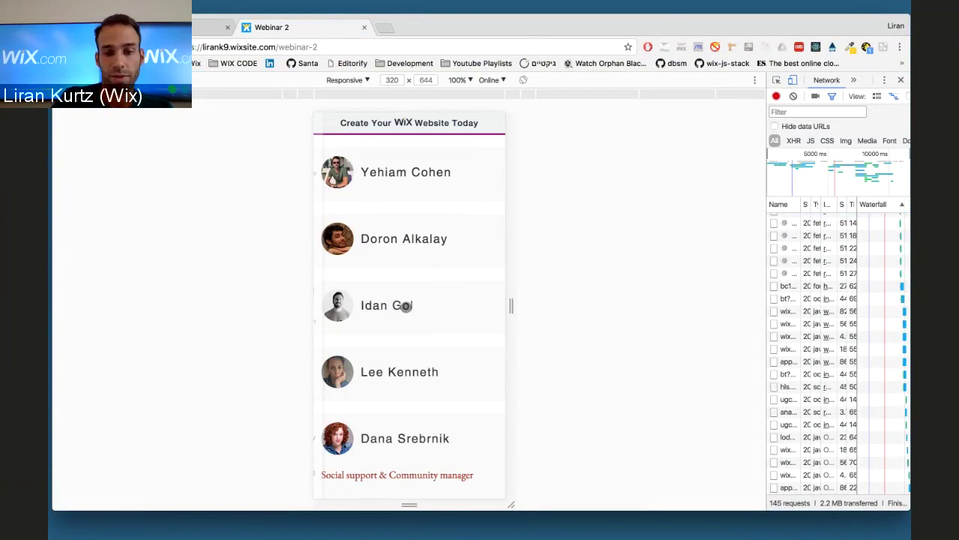
pyautogui.scroll(-4, 413, 369)
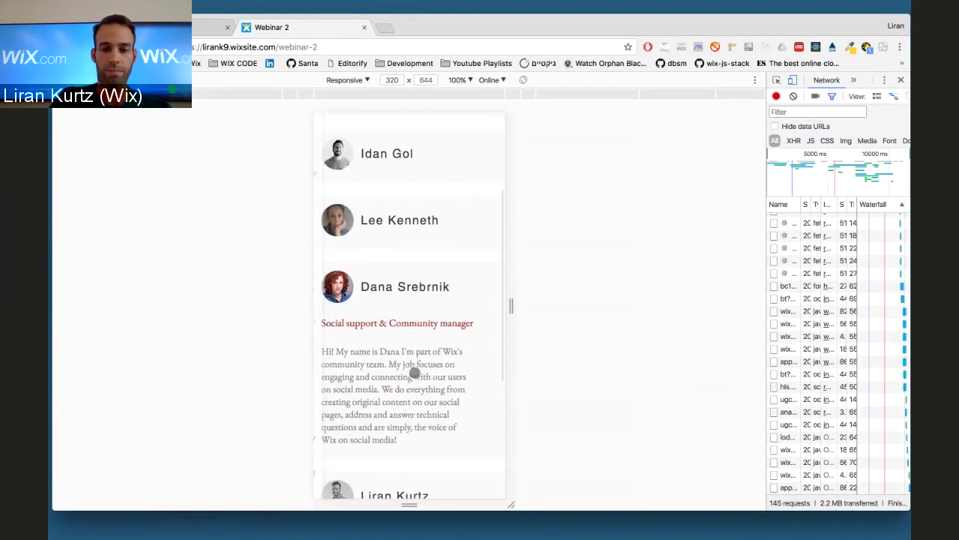
pyautogui.scroll(-3, 414, 372)
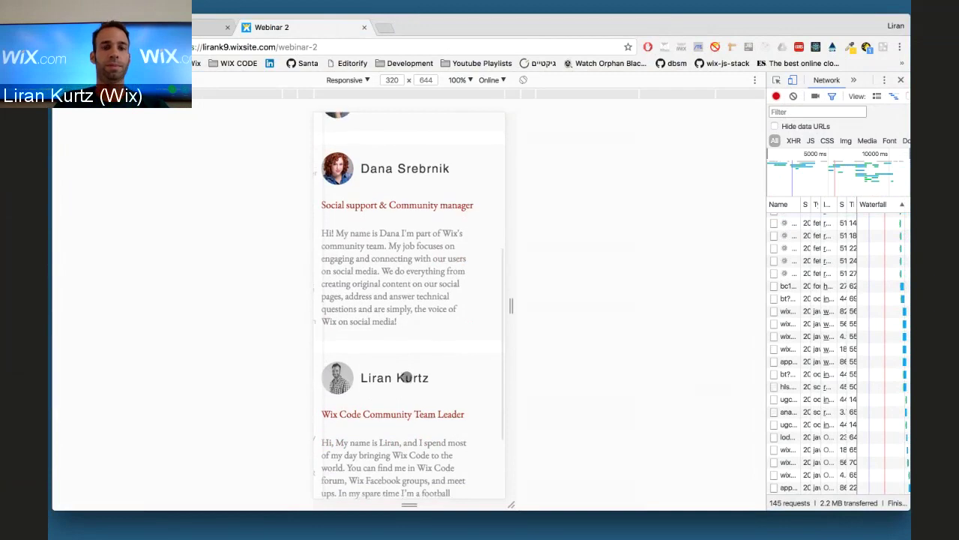